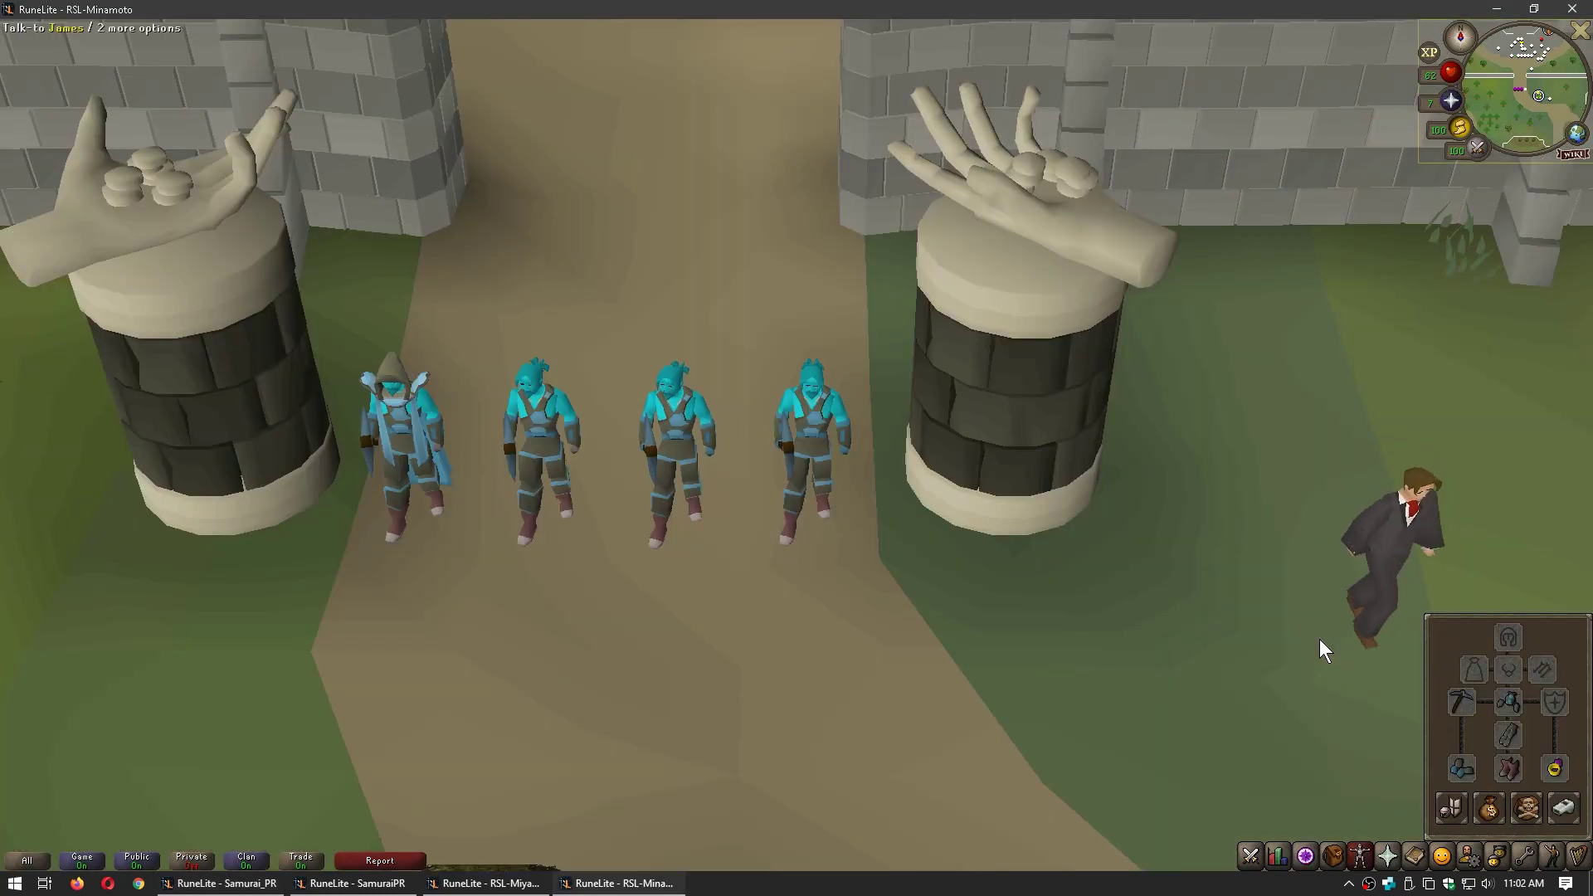
# - Cycle through the four RuneLite clients with Alt+Tab and bring another one forward from the taskbar
pyautogui.hotkey('alt', 'Tab')
pyautogui.press('Tab')
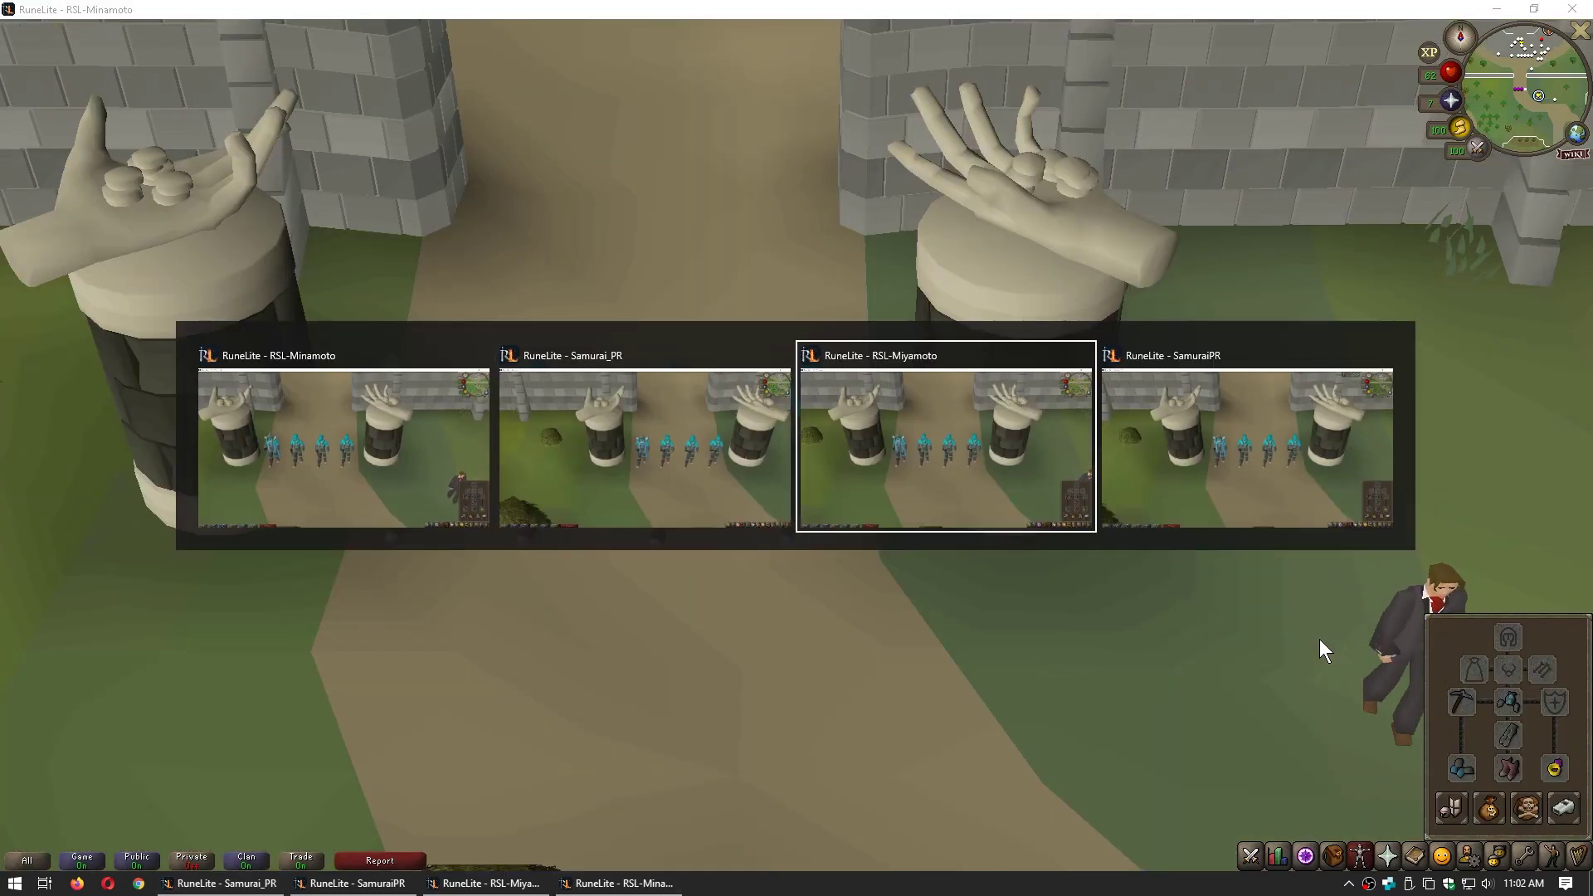
pyautogui.hotkey('alt', 'Tab')
pyautogui.hotkey('alt', 'Tab')
pyautogui.hotkey('alt', 'Tab')
pyautogui.hotkey('alt', 'Tab')
pyautogui.hotkey('alt', 'Tab')
pyautogui.hotkey('alt', 'Tab')
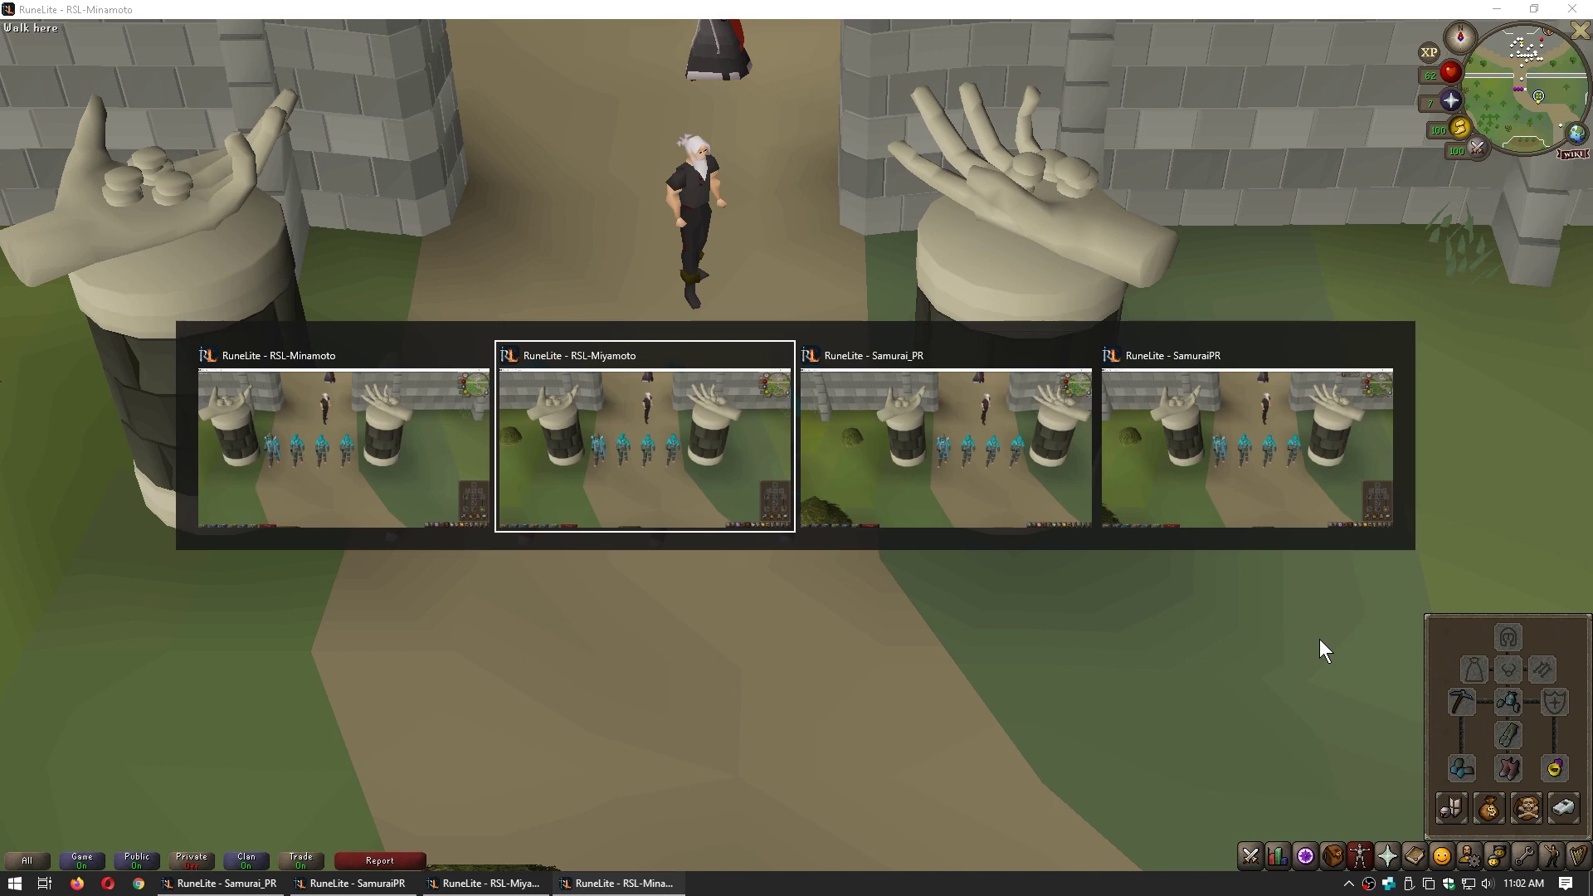
pyautogui.hotkey('alt', 'Tab')
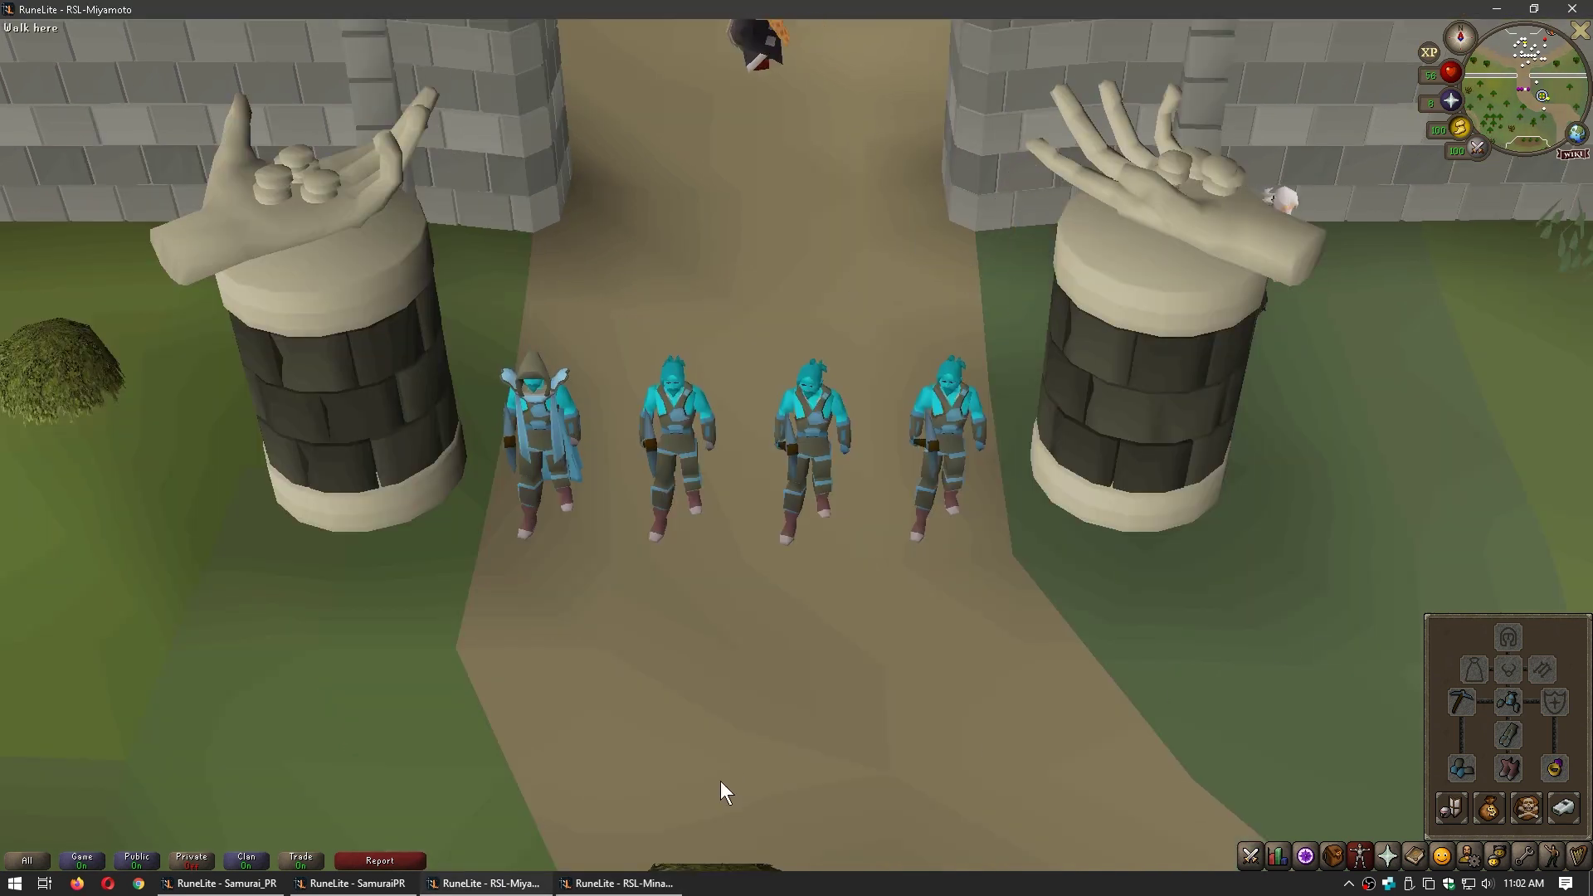
pyautogui.hotkey('alt', 'Tab')
pyautogui.hotkey('alt', 'Tab')
pyautogui.hotkey('alt', 'Tab')
pyautogui.hotkey('alt', 'Tab')
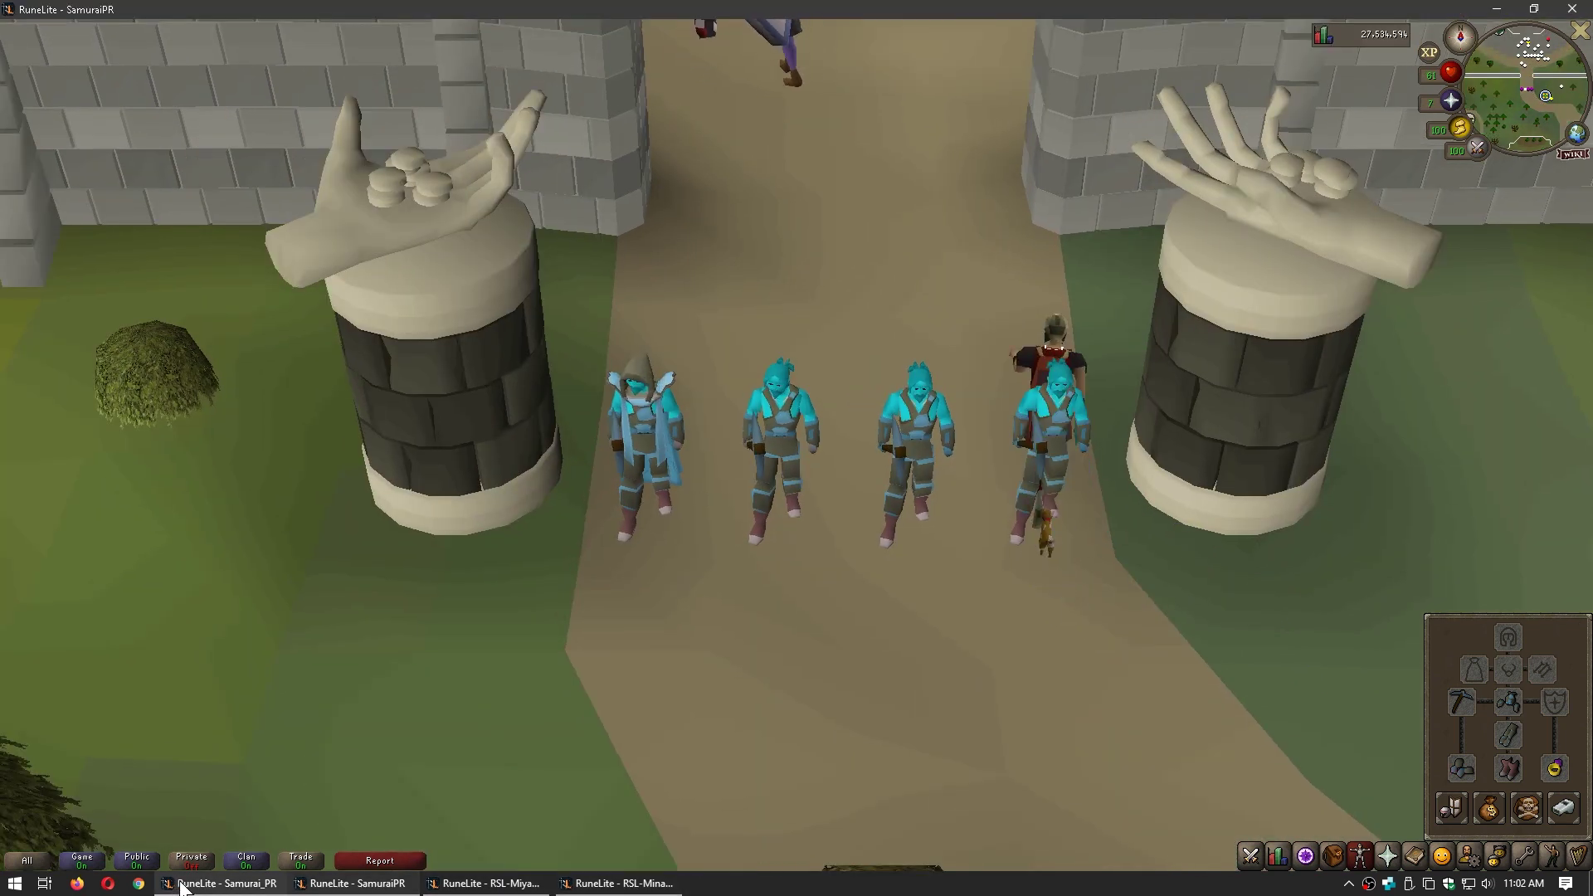
pyautogui.click(181, 884)
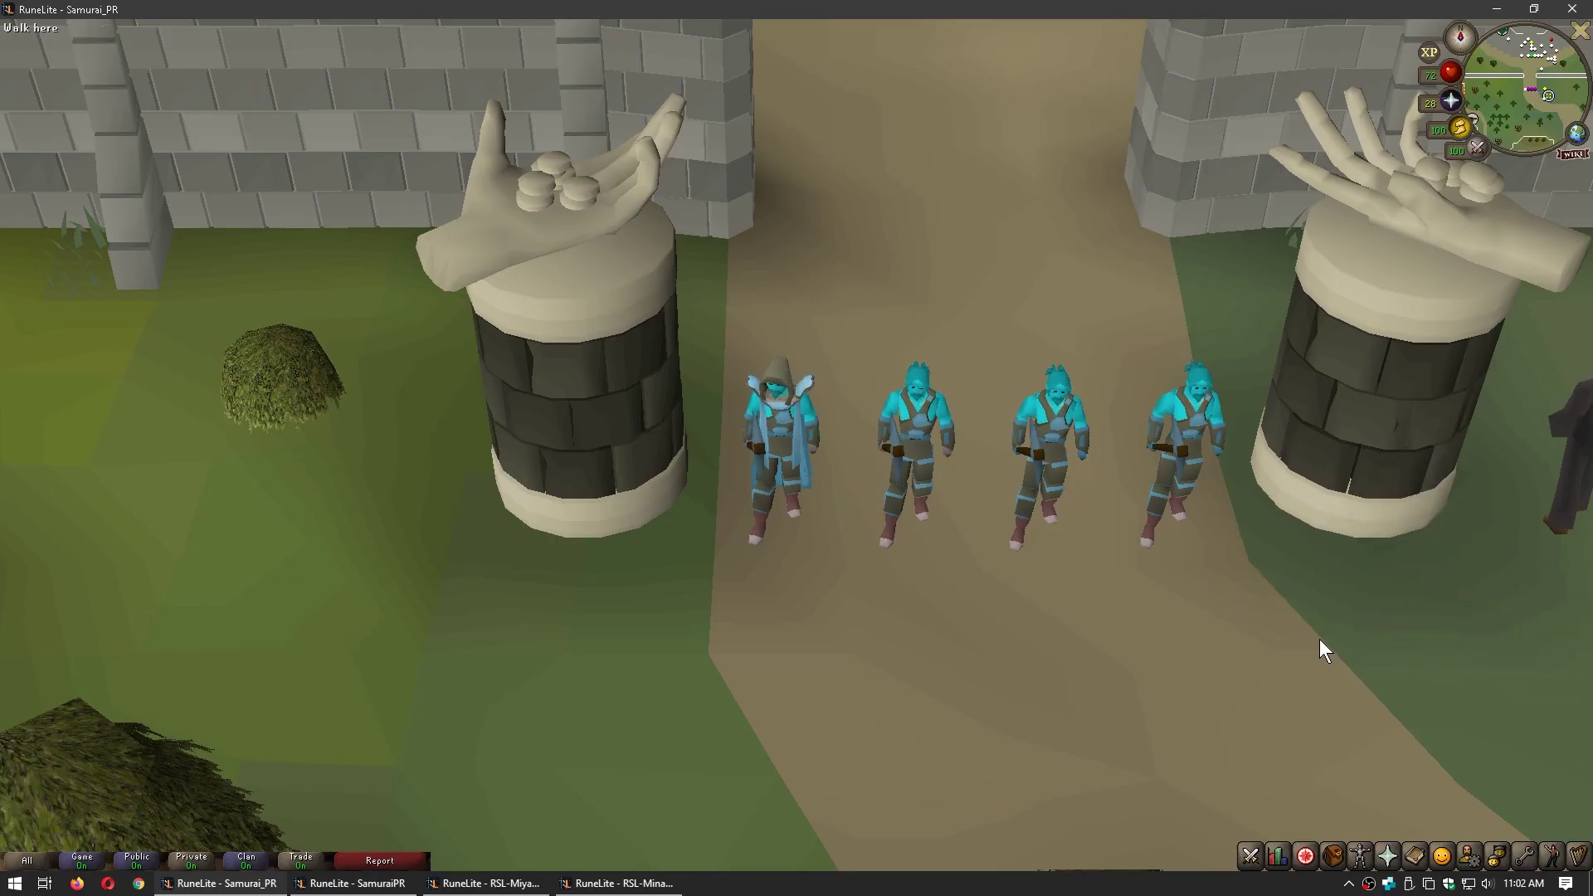
# - Switch between the RuneLite clients with Alt+Tab and the taskbar button
pyautogui.hotkey('alt', 'Tab')
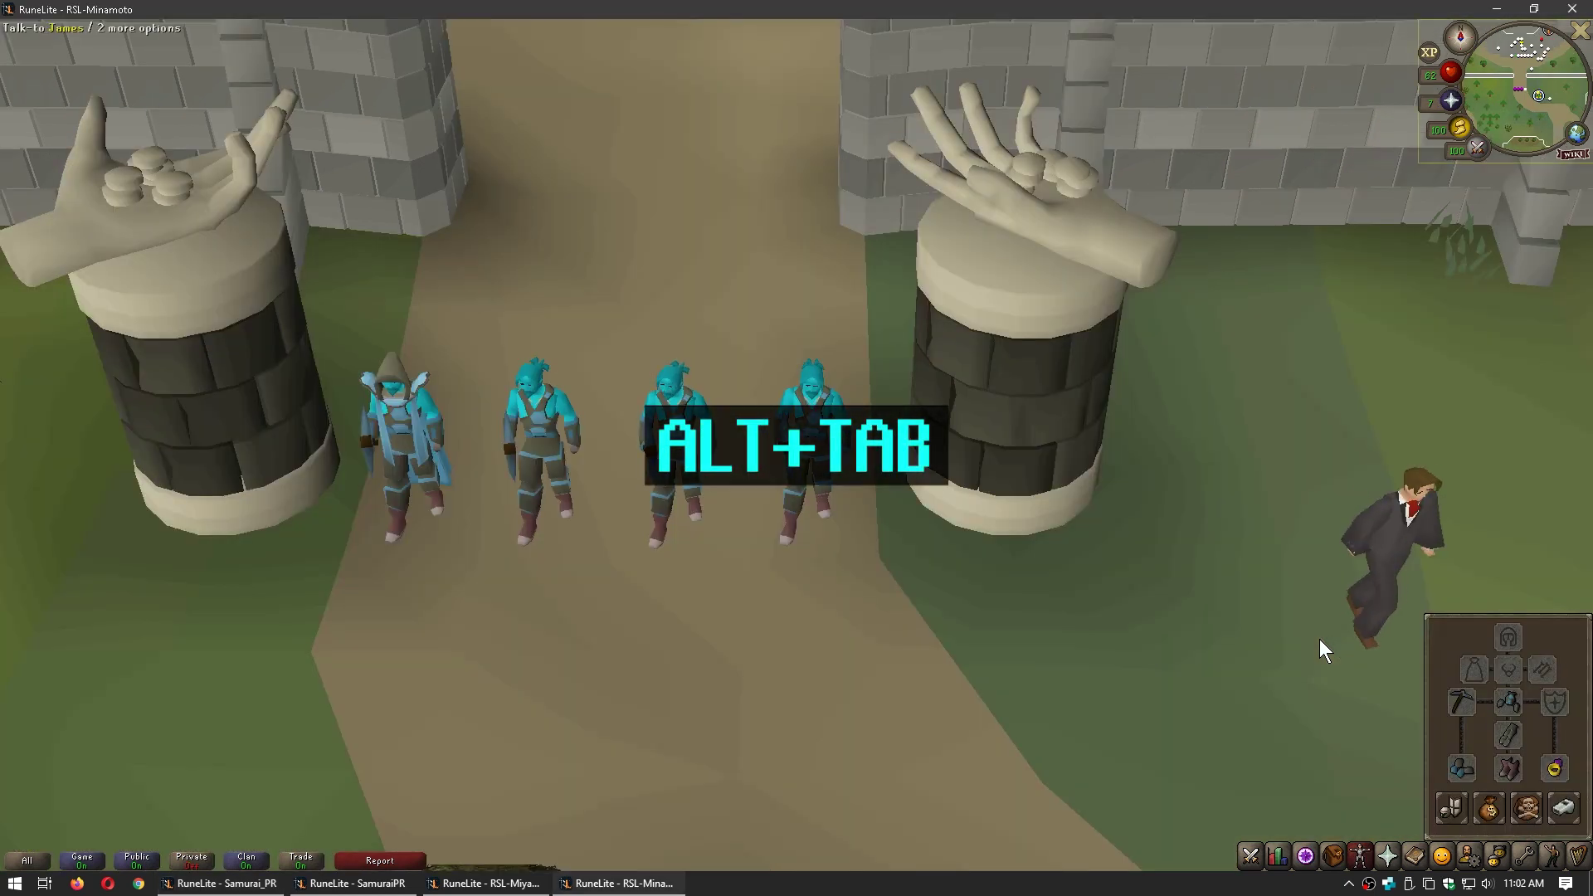
pyautogui.hotkey('alt', 'Tab')
pyautogui.hotkey('alt', 'Tab')
pyautogui.hotkey('alt', 'Tab')
pyautogui.press('Escape')
pyautogui.hotkey('alt', 'Tab')
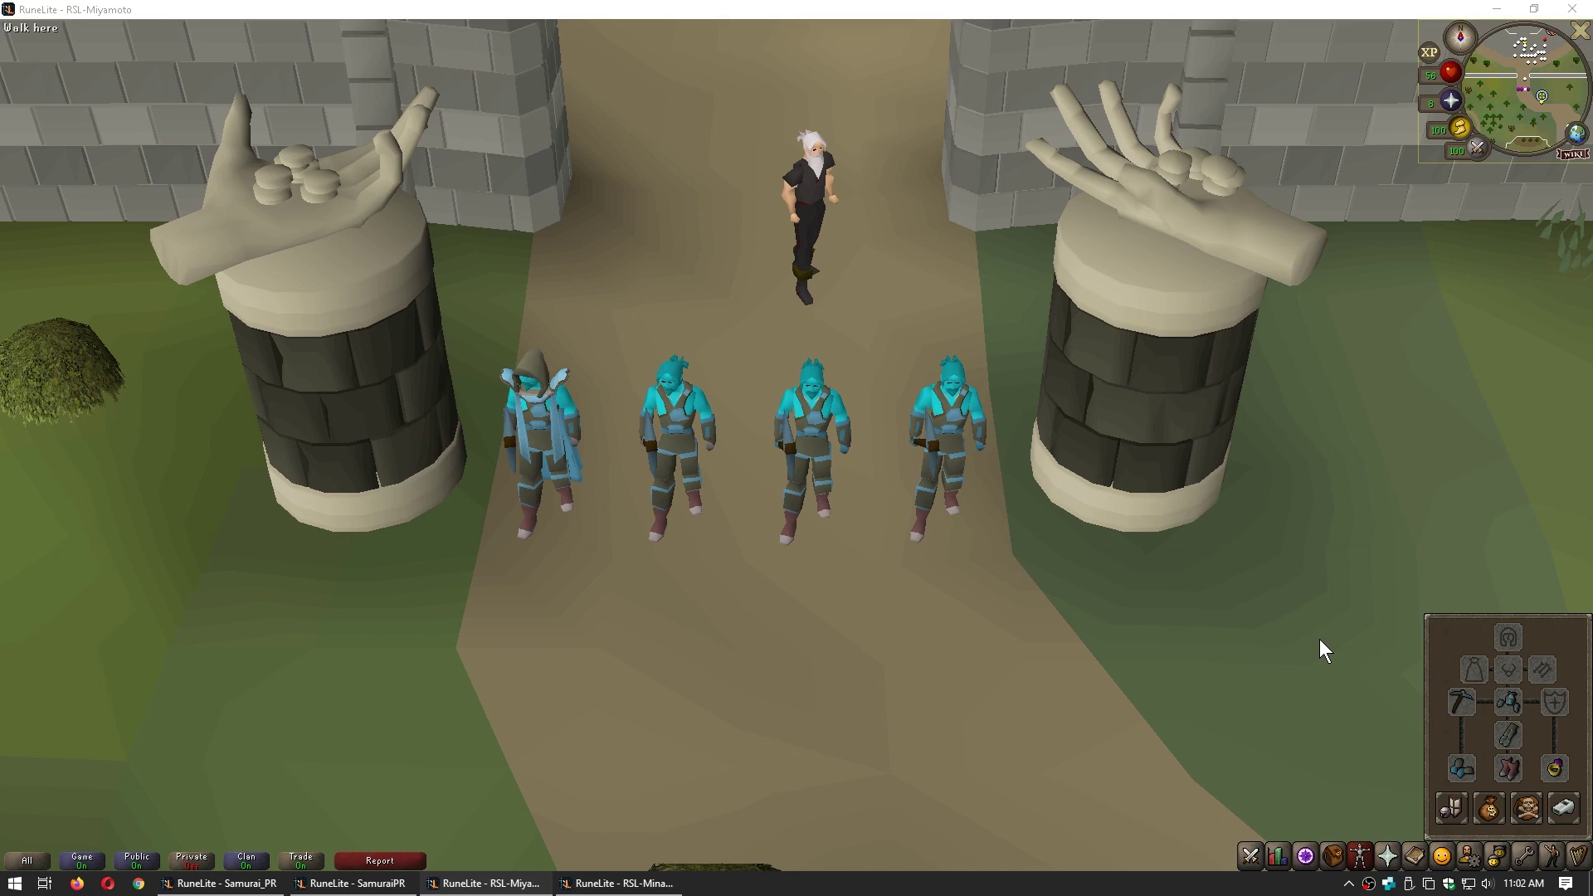
pyautogui.hotkey('alt', 'Tab')
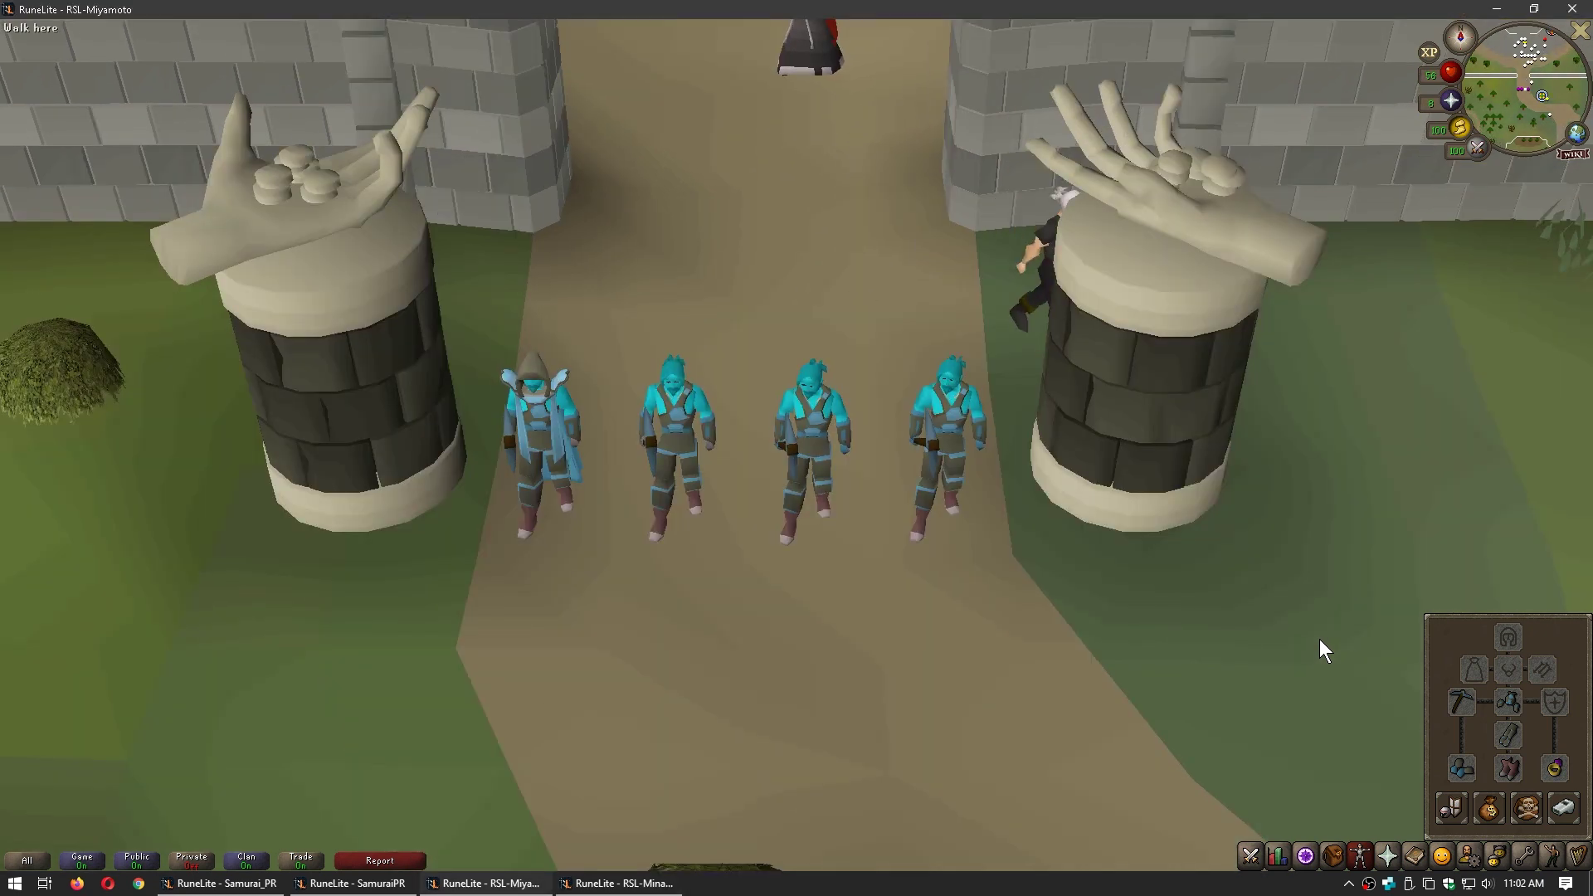
pyautogui.hotkey('alt', 'Tab')
pyautogui.hotkey('alt', 'Tab')
pyautogui.click(176, 883)
pyautogui.click(177, 883)
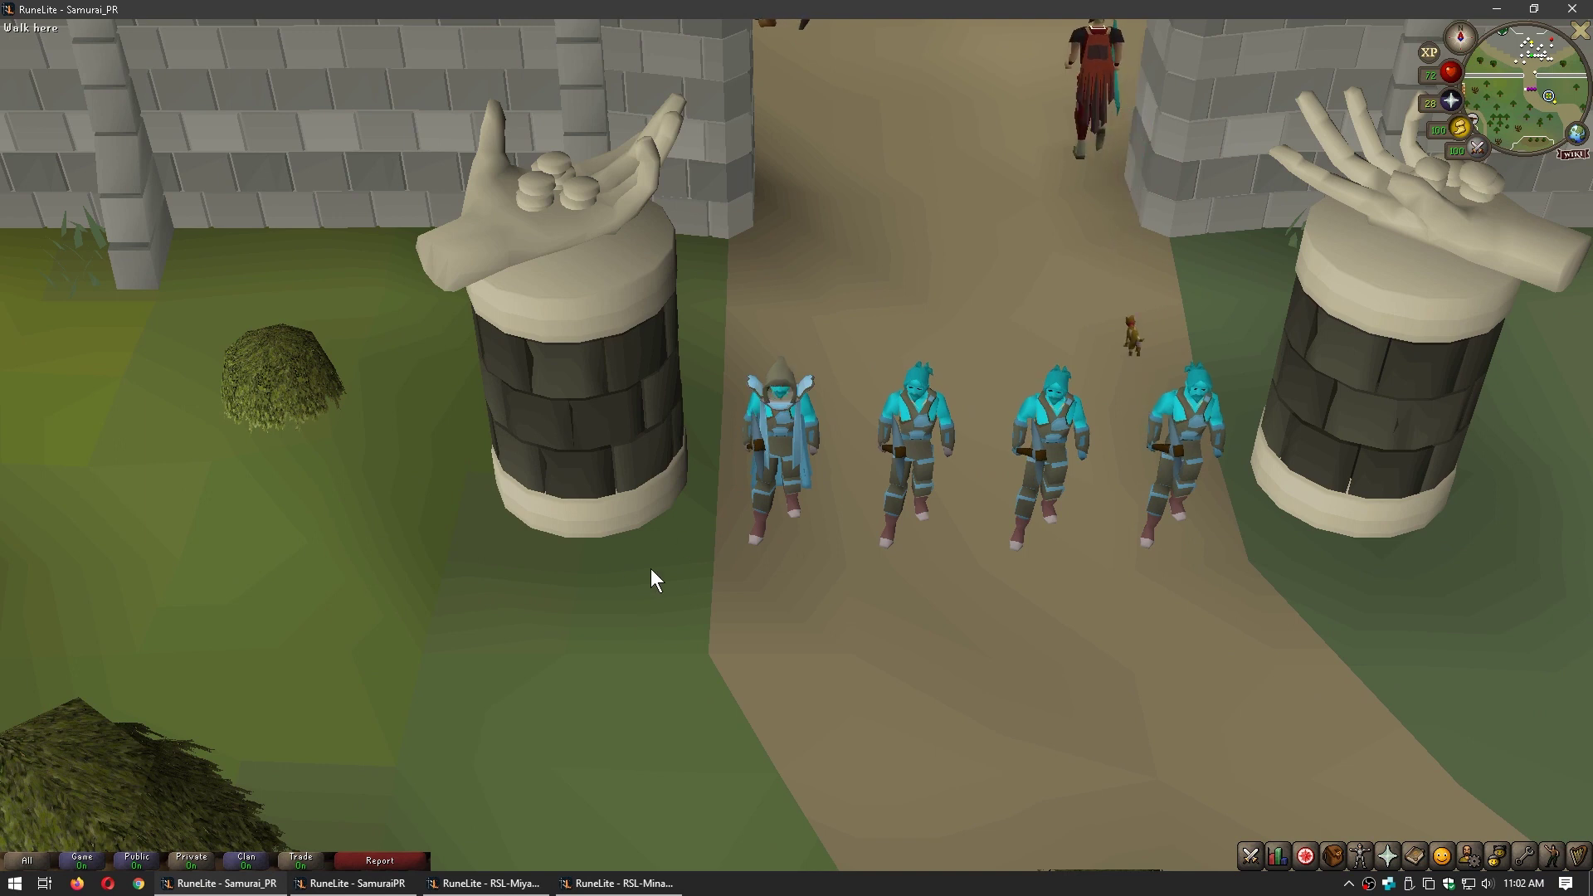
# - Cycle forward through the game windows with Alt+Esc
pyautogui.hotkey('alt', 'Escape')
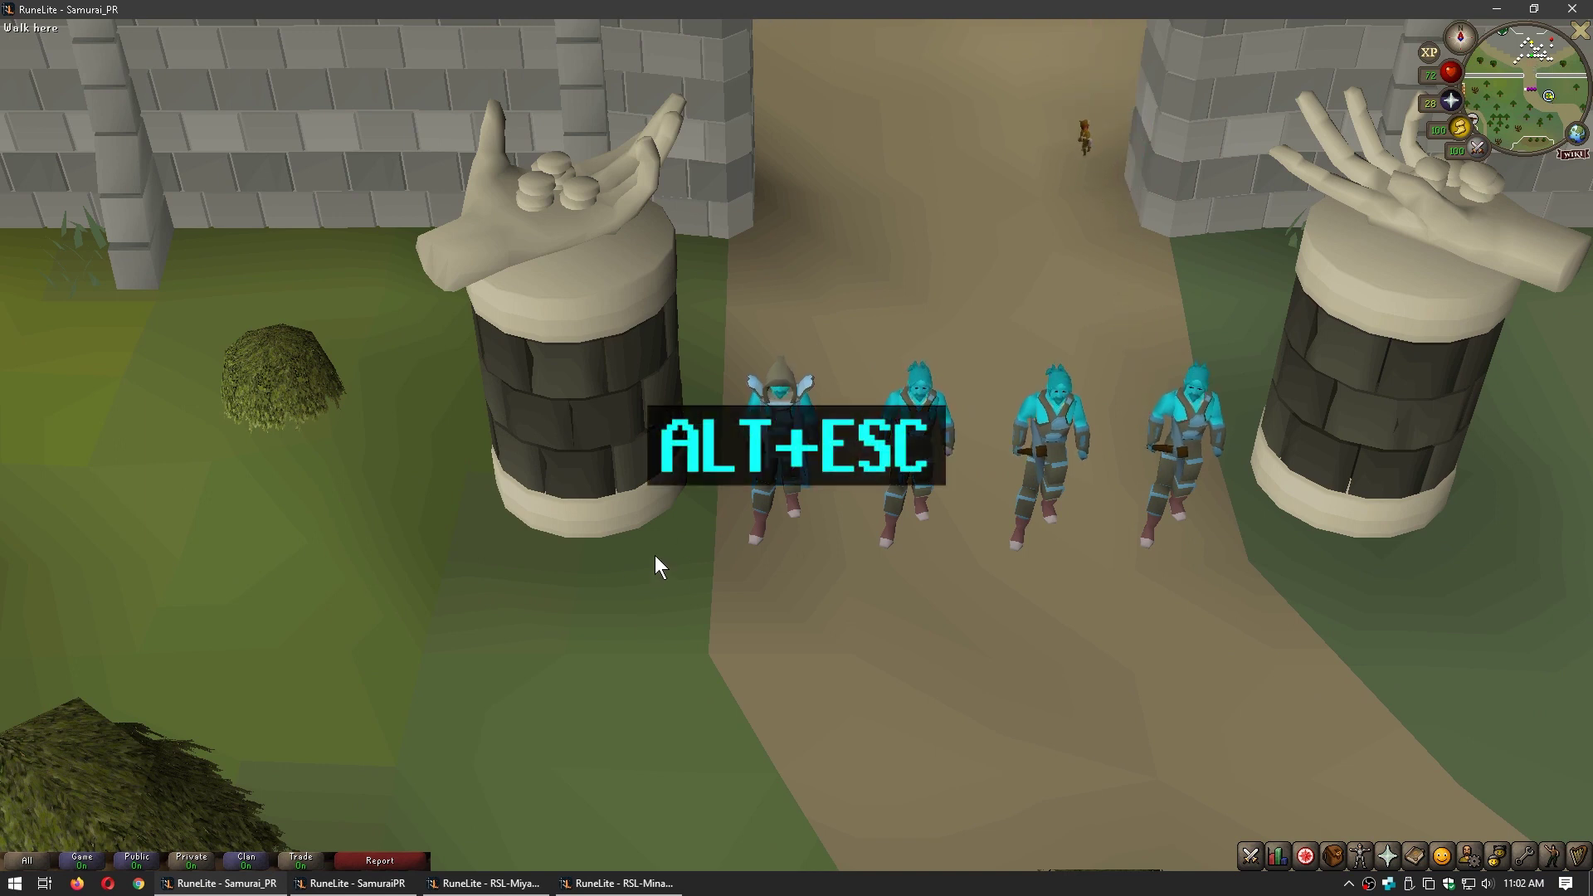
pyautogui.hotkey('alt', 'Escape')
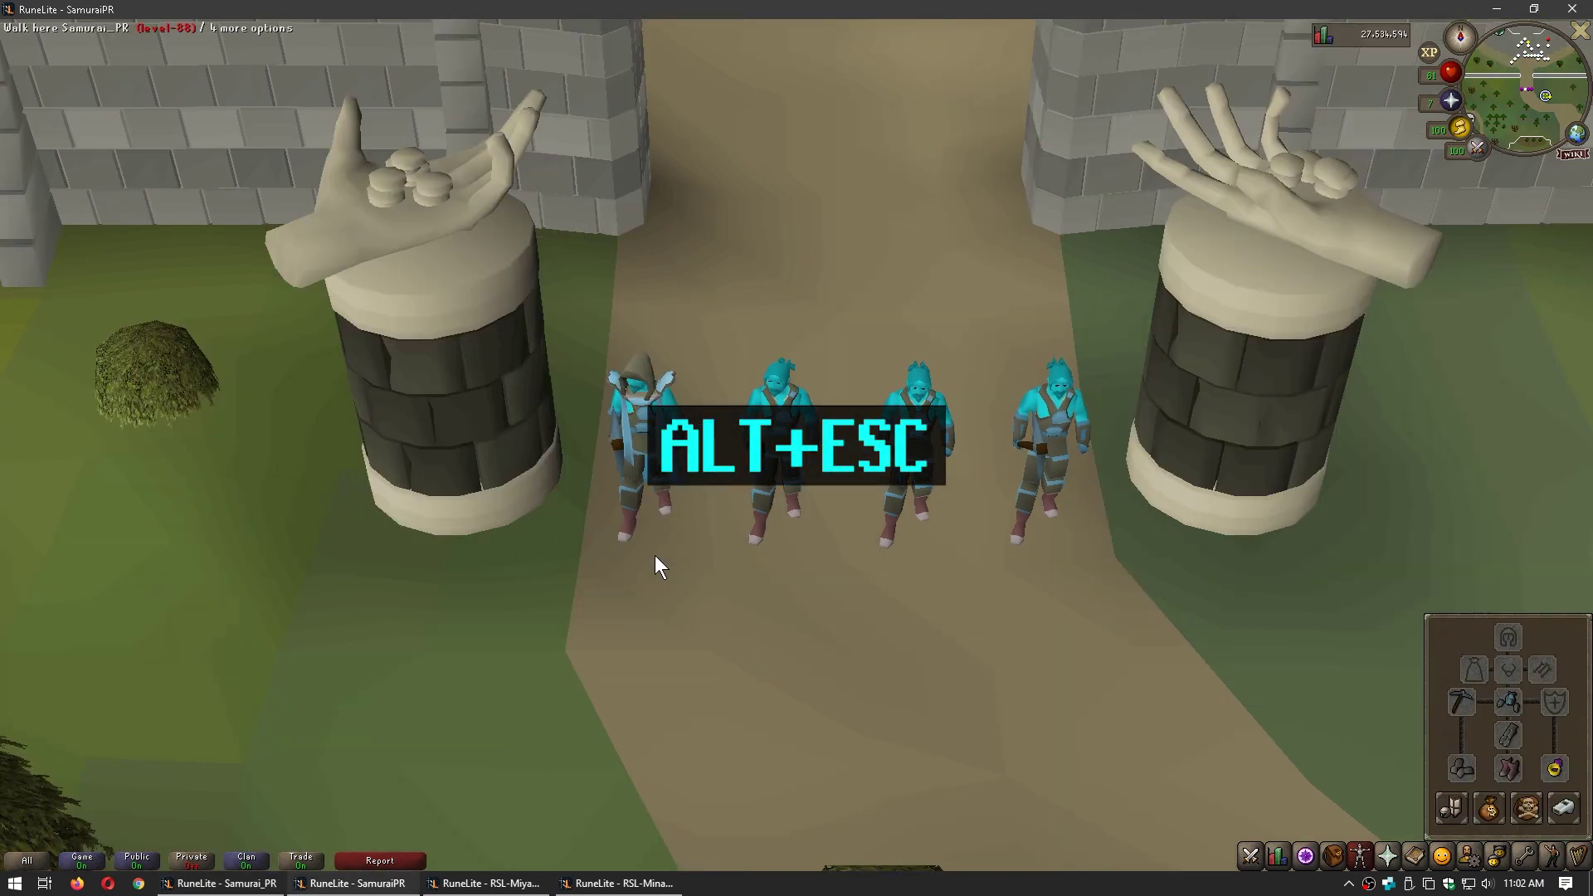
pyautogui.hotkey('alt', 'Escape')
pyautogui.hotkey('alt', 'Escape')
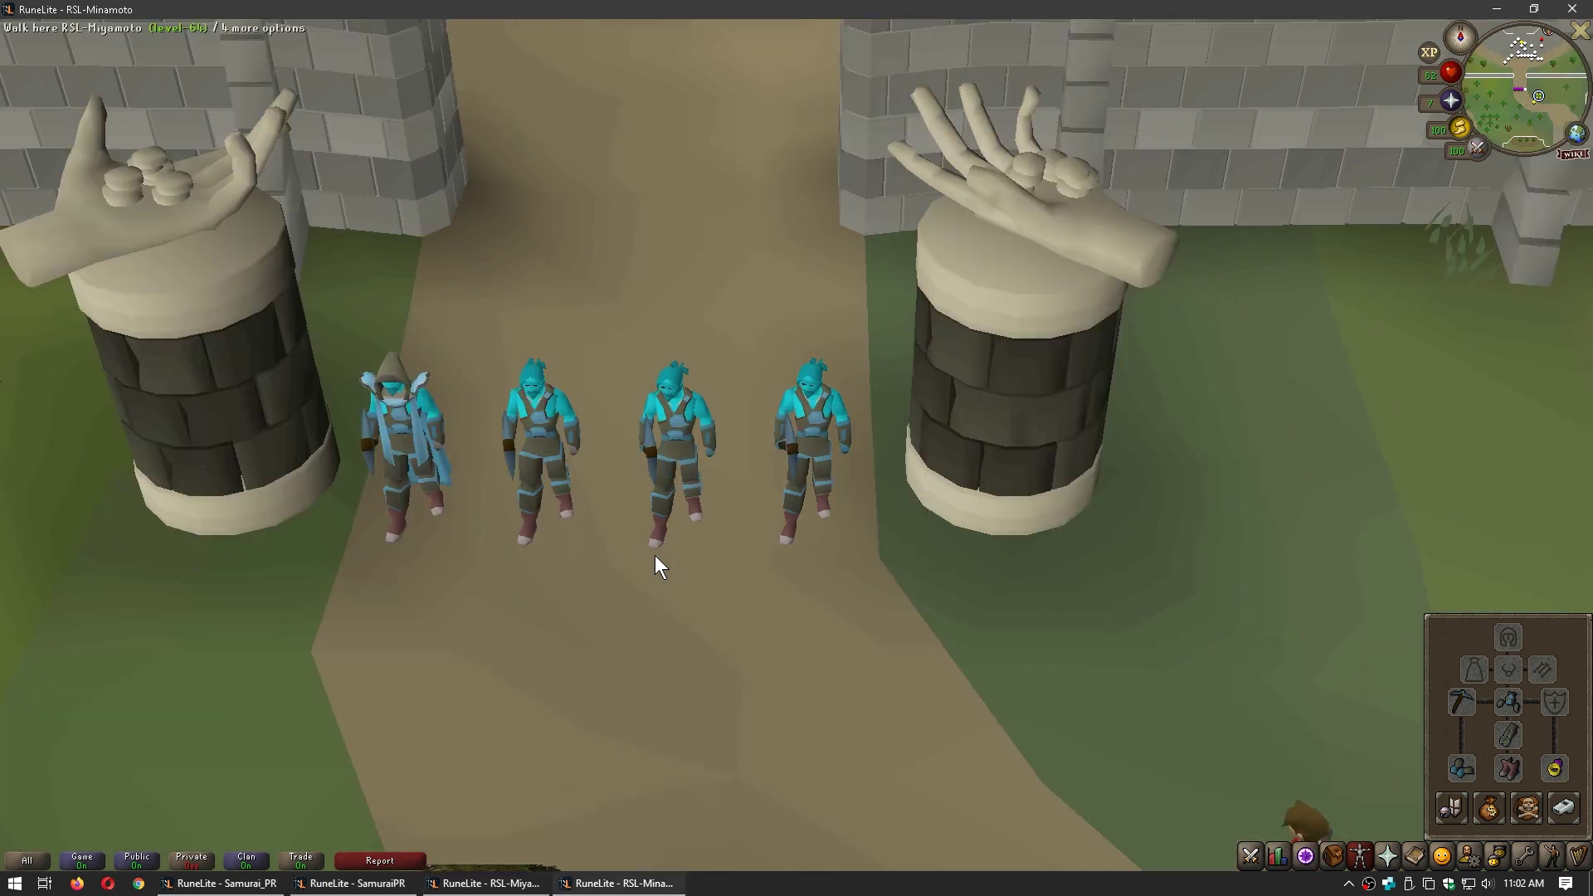
pyautogui.hotkey('alt', 'Escape')
# - Cycle backwards through the clients with Alt+Shift+Esc, ending on another client
pyautogui.hotkey('alt', 'shift', 'Escape')
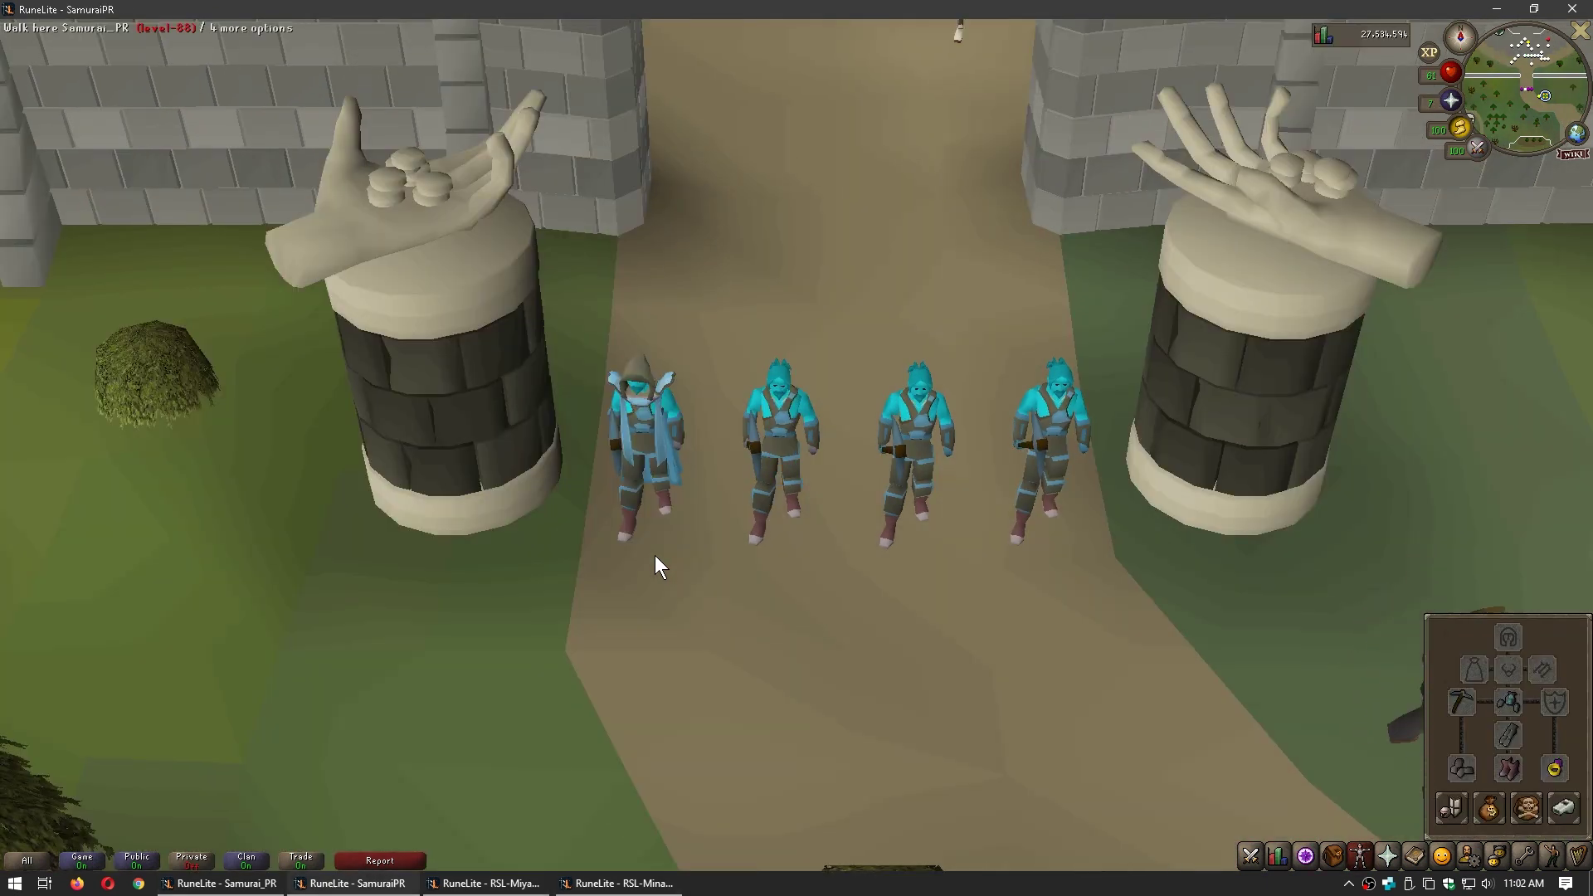
pyautogui.hotkey('alt', 'shift', 'Escape')
pyautogui.hotkey('alt', 'shift', 'Escape')
pyautogui.hotkey('alt', 'shift', 'Escape')
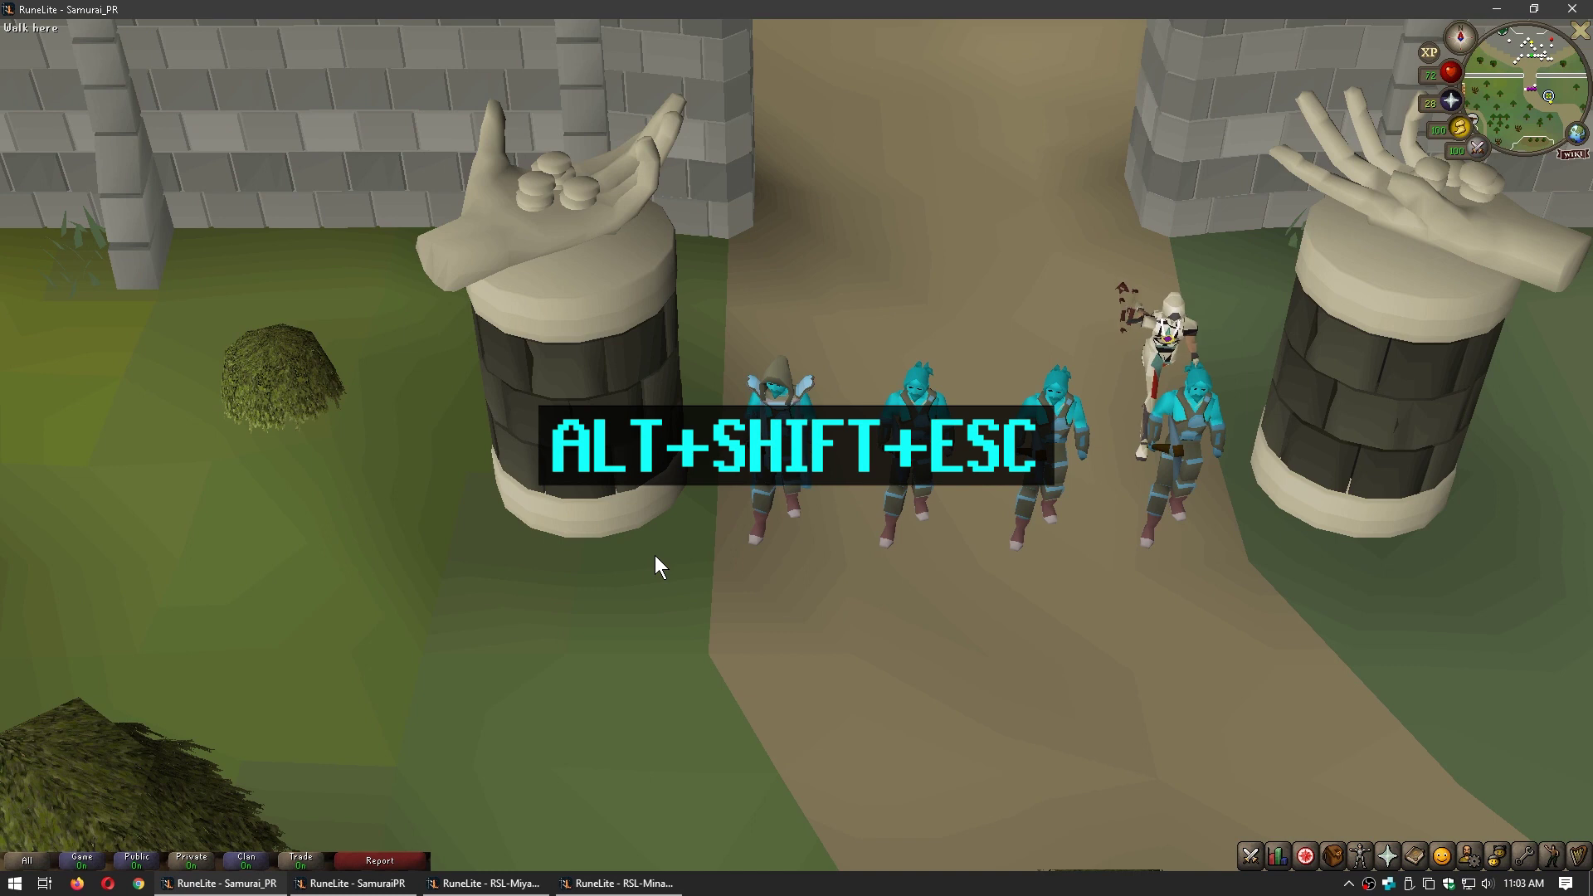
pyautogui.hotkey('alt', 'shift', 'Escape')
pyautogui.hotkey('alt', 'shift', 'Escape')
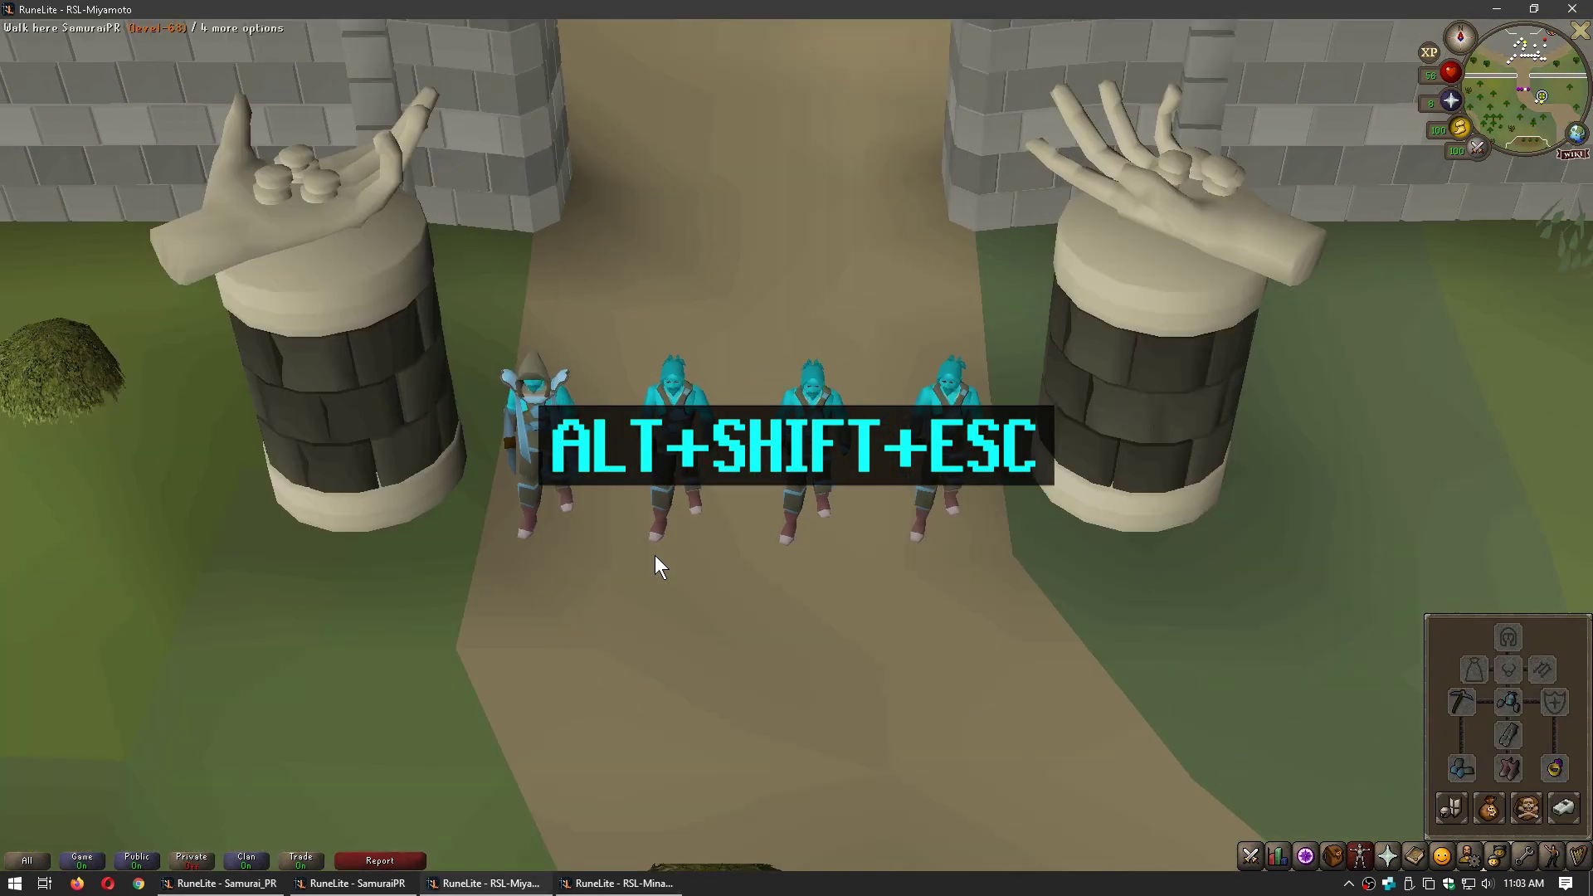
pyautogui.hotkey('alt', 'shift', 'Escape')
pyautogui.hotkey('alt', 'shift', 'Escape')
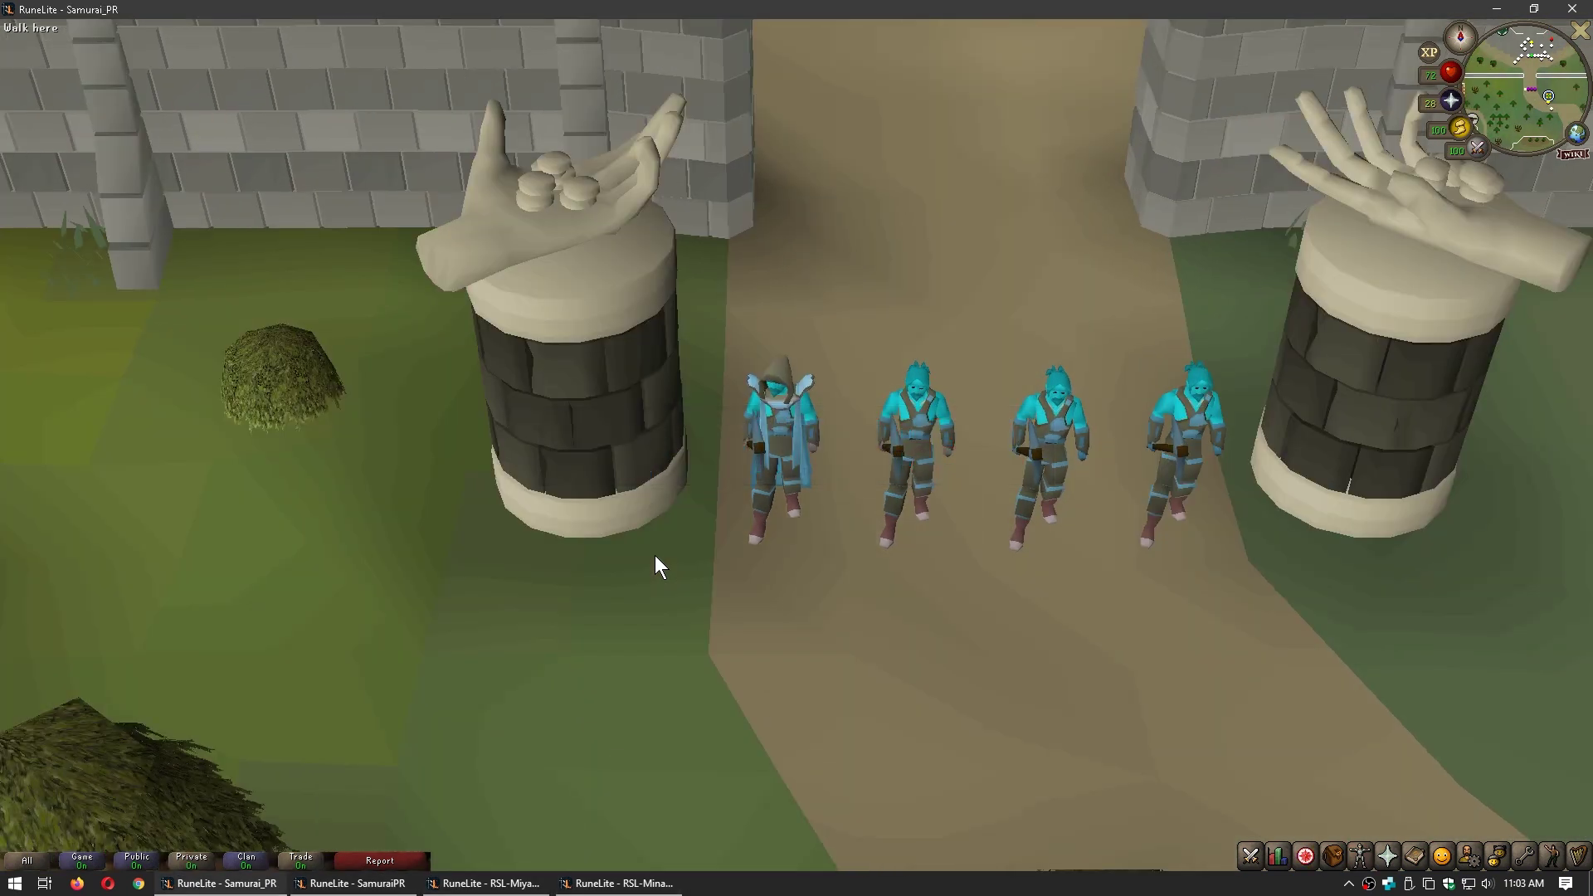
pyautogui.hotkey('alt', 'shift', 'Escape')
pyautogui.hotkey('alt', 'shift', 'Escape')
pyautogui.hotkey('alt', 'shift', 'Escape')
pyautogui.hotkey('alt', 'shift', 'Escape')
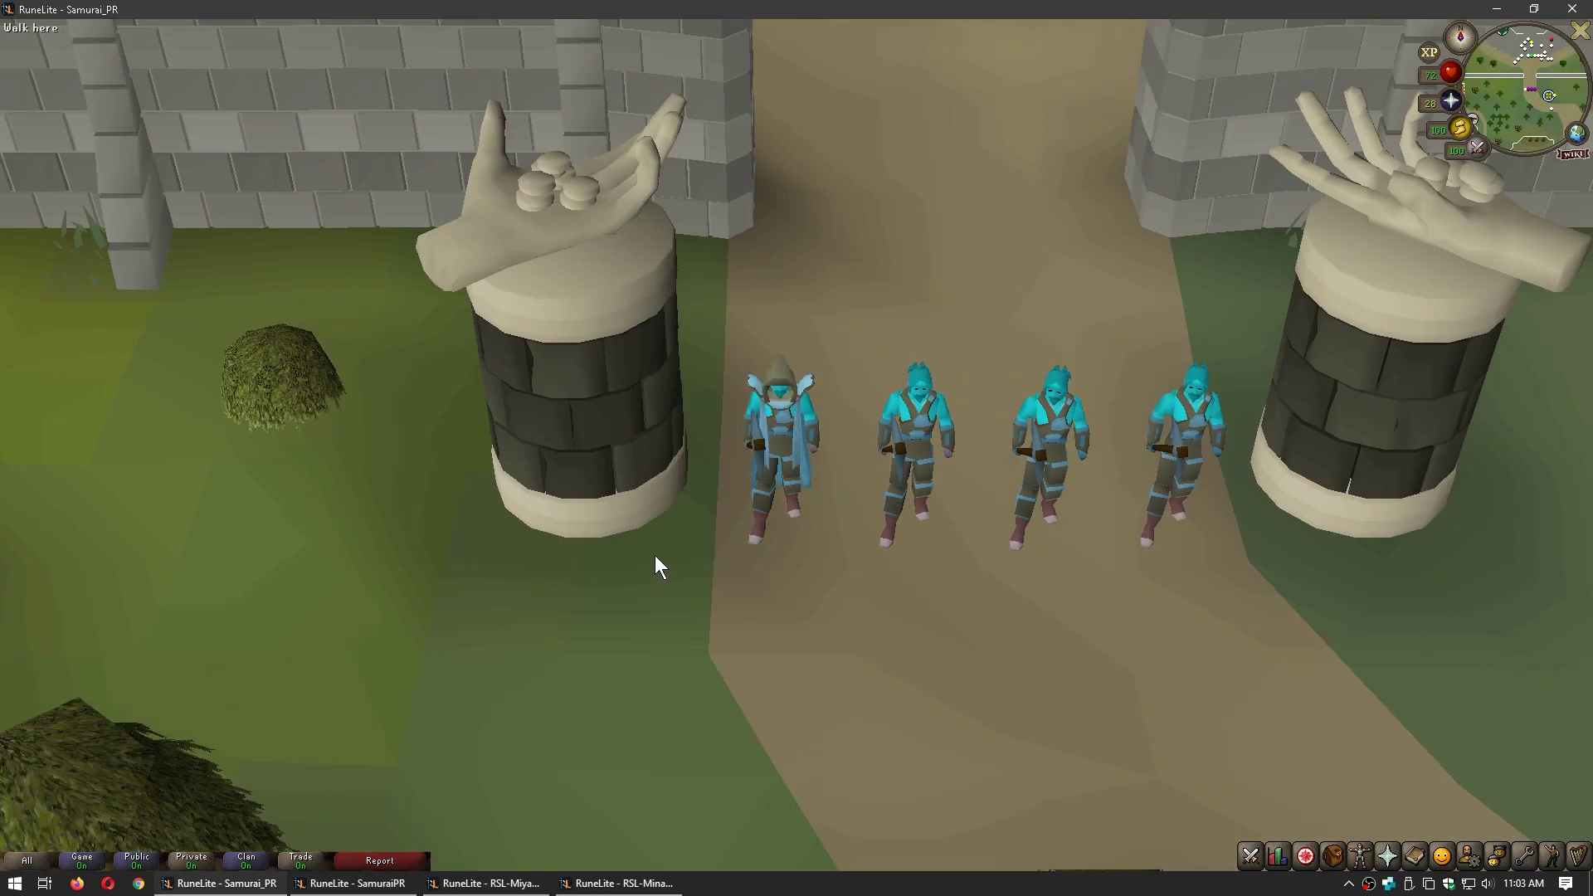
pyautogui.hotkey('alt', 'shift', 'Escape')
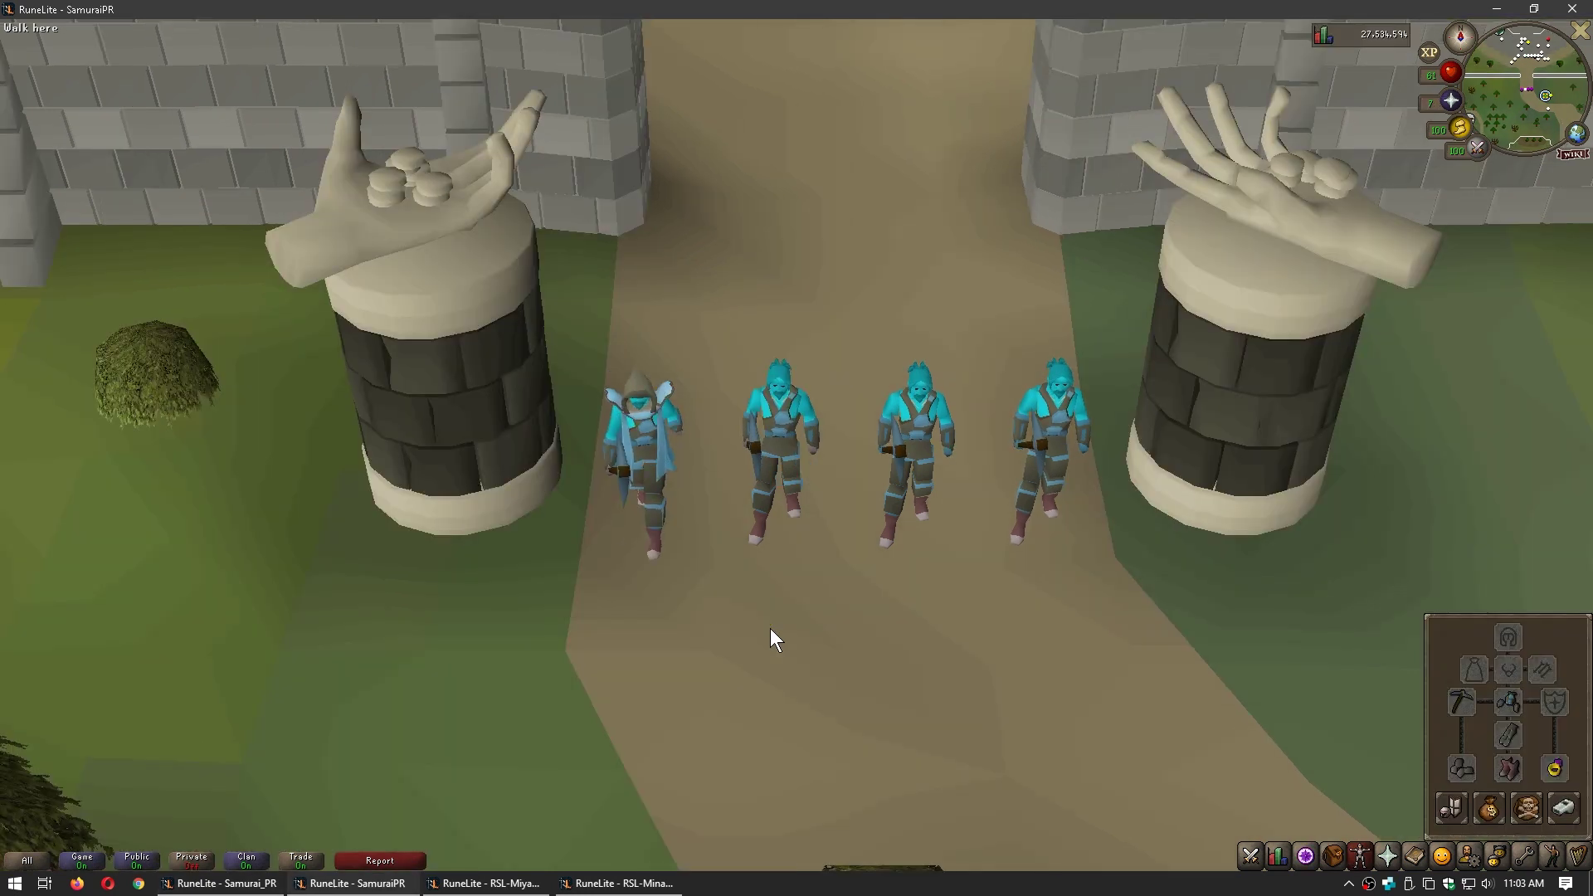
pyautogui.hotkey('alt', 'shift', 'Escape')
pyautogui.hotkey('alt', 'shift', 'Escape')
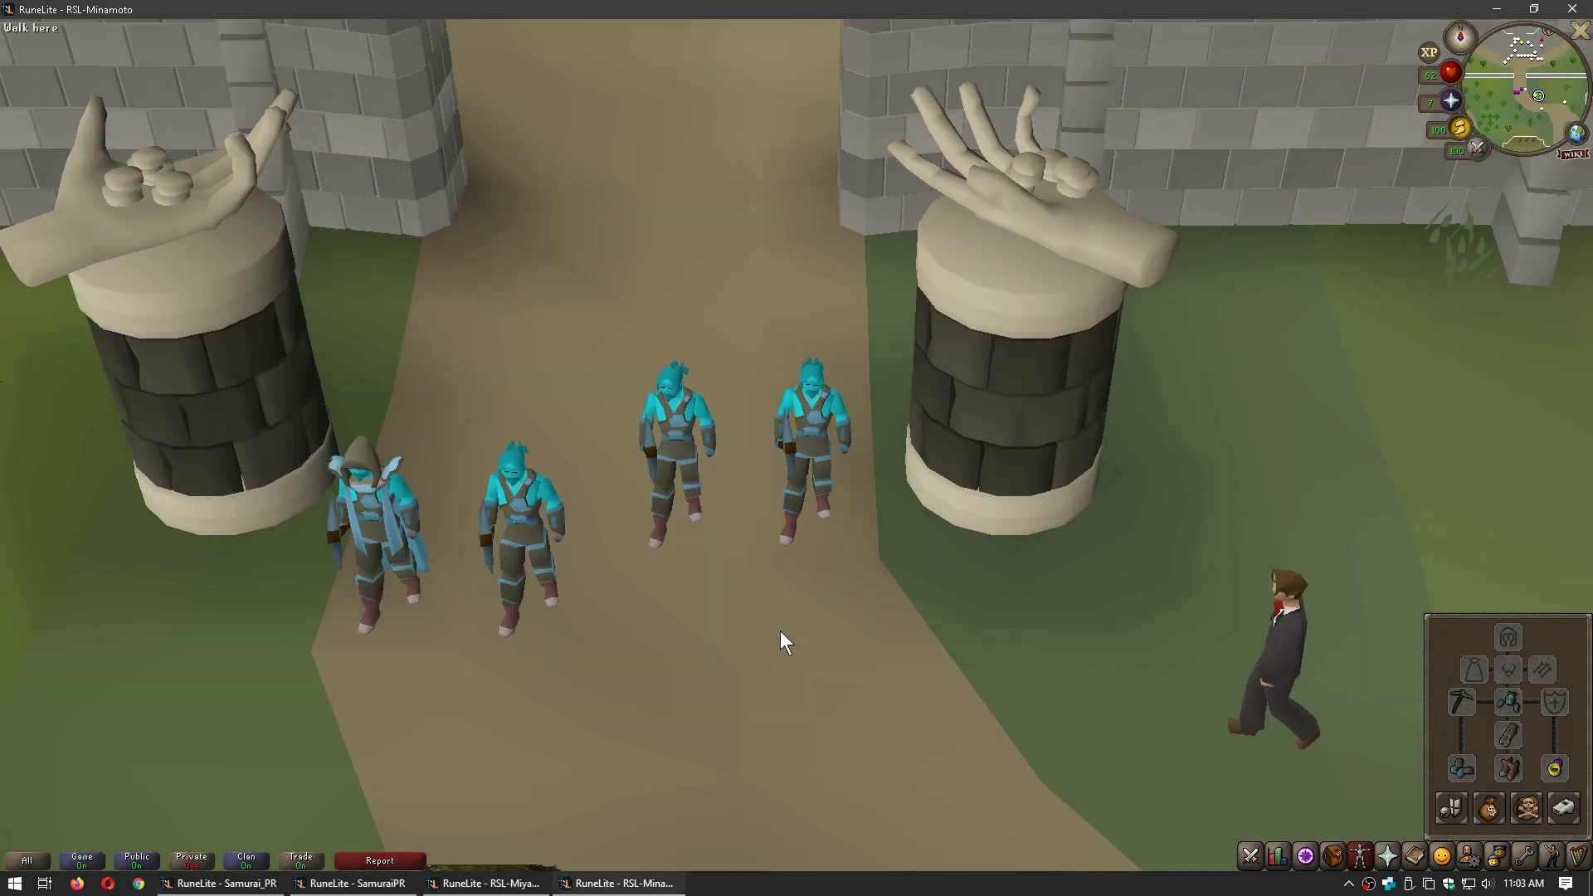
# - Walk the characters along the path to the castle gate, rotating and zooming the camera
pyautogui.click(790, 630)
pyautogui.hotkey('alt', 'shift', 'Escape')
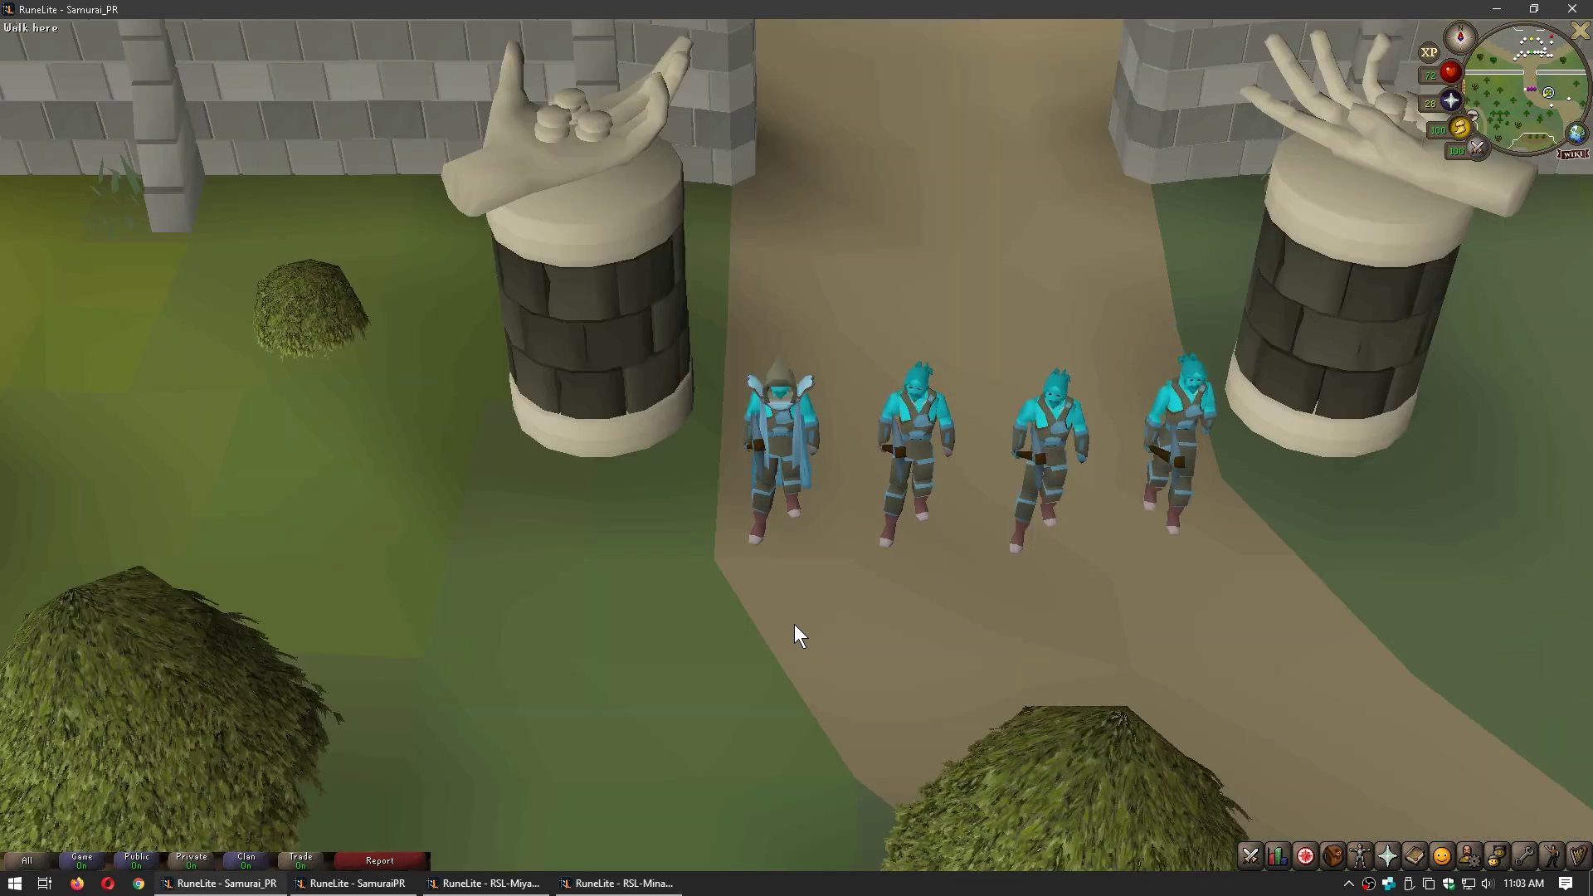
pyautogui.scroll(-3, 929, 591)
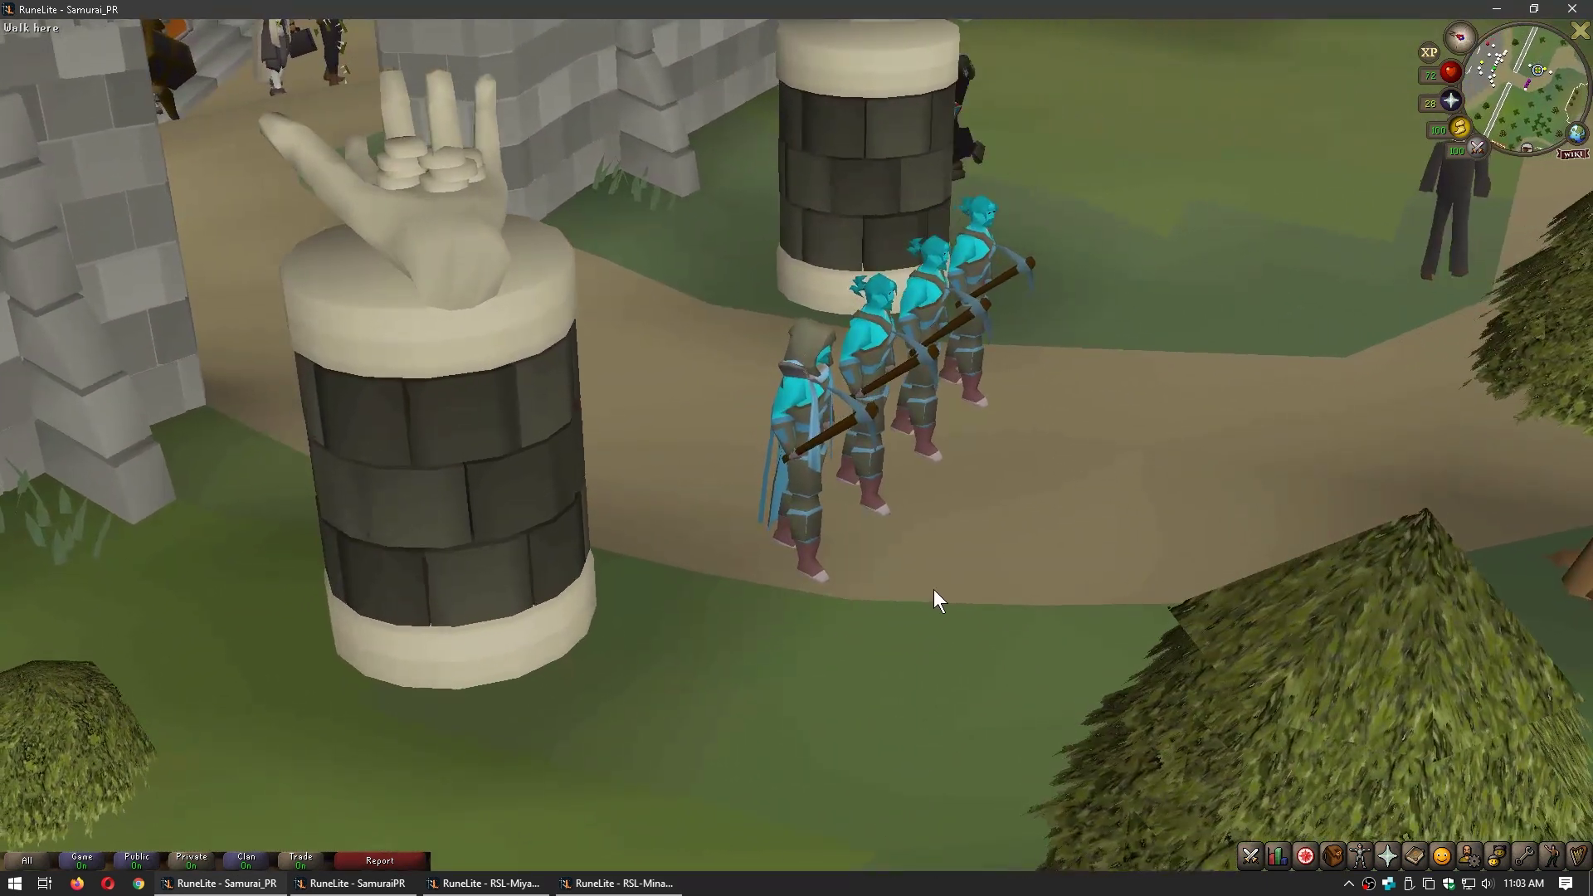
pyautogui.press('Left')
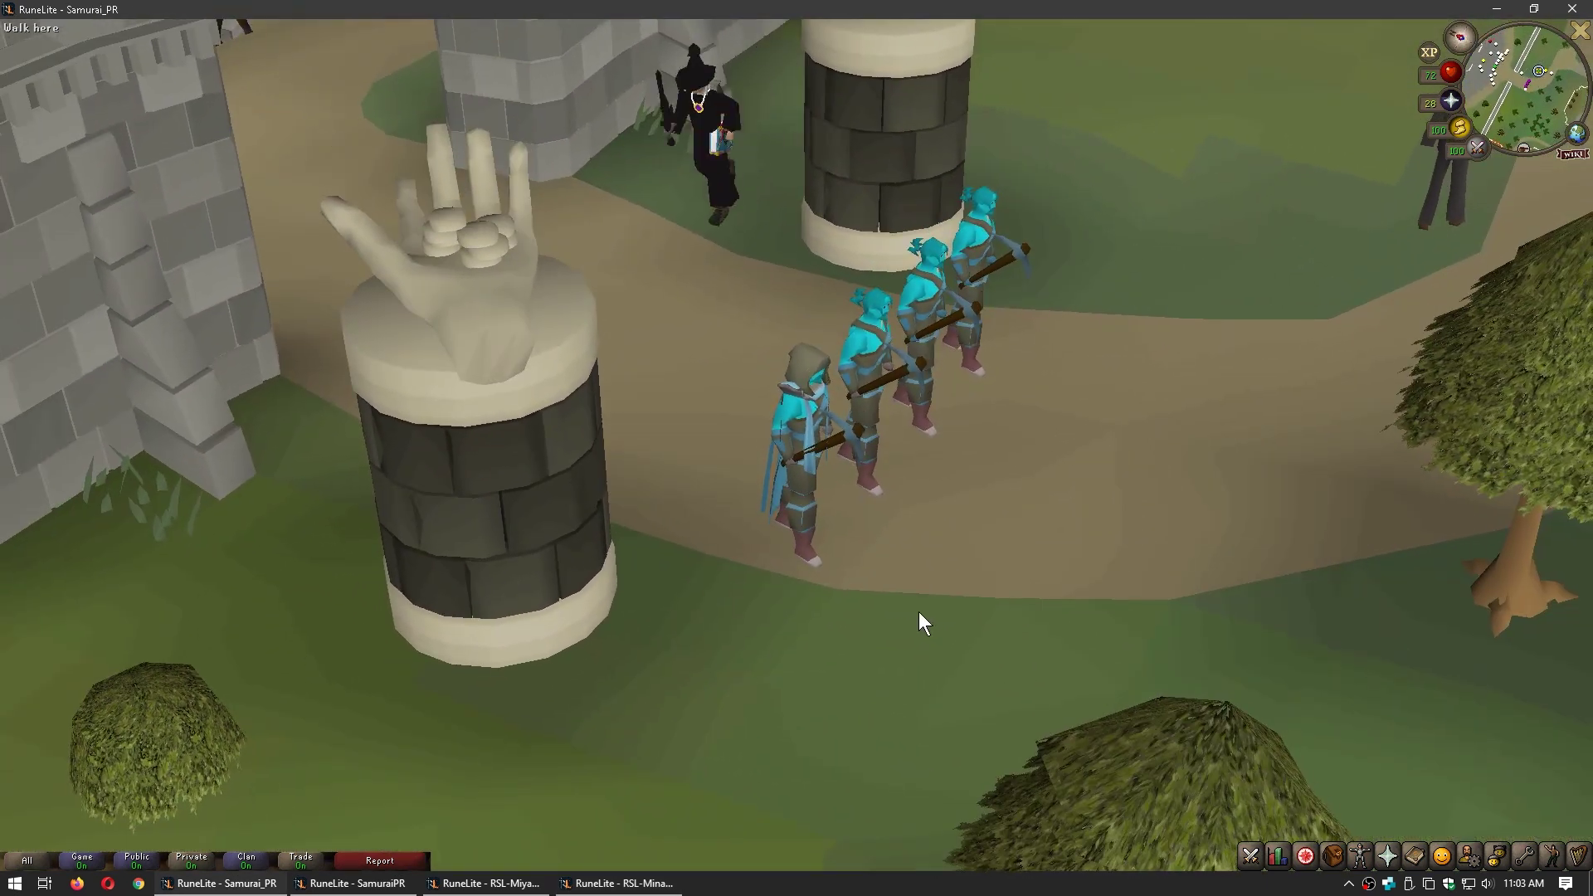
pyautogui.press('Left')
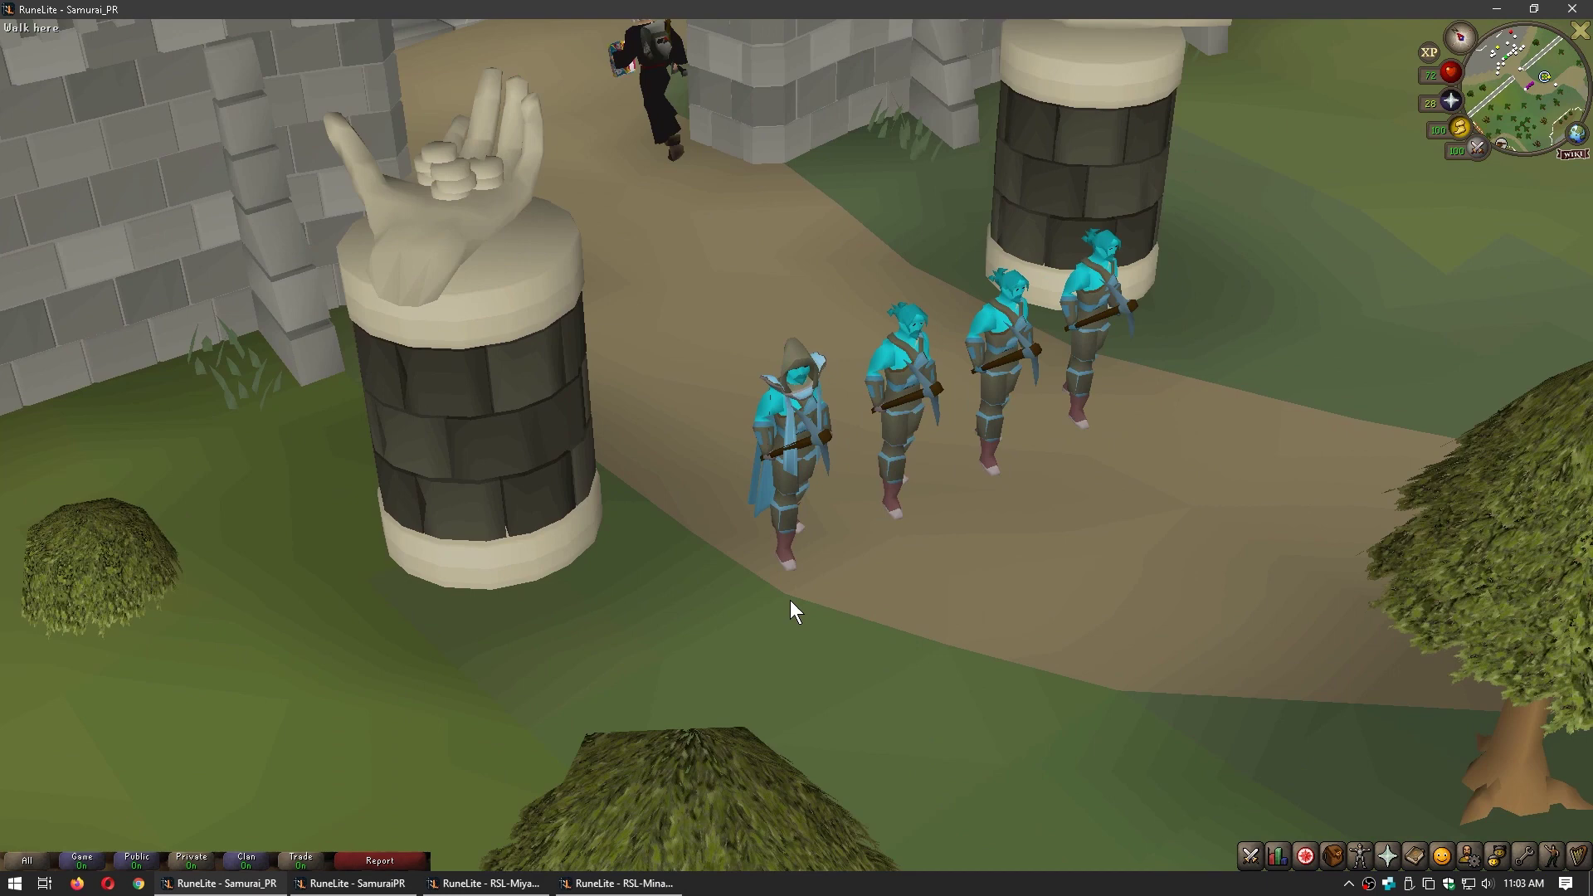
pyautogui.scroll(3, 694, 571)
pyautogui.scroll(-3, 616, 555)
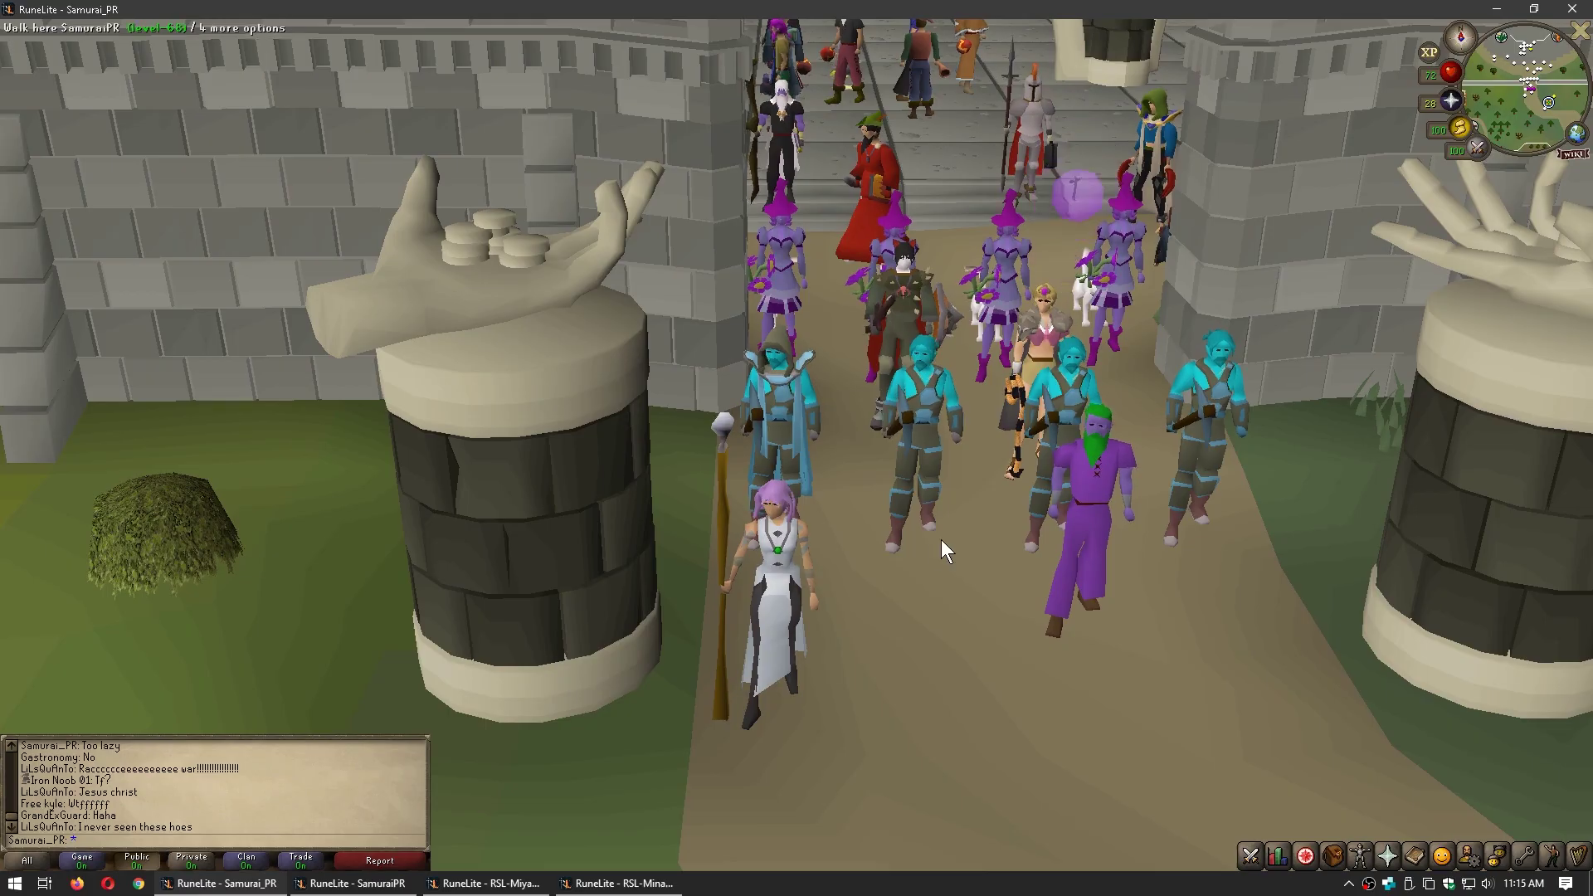
# - Add two new virtual desktops in Task View
pyautogui.press('super+Tab')
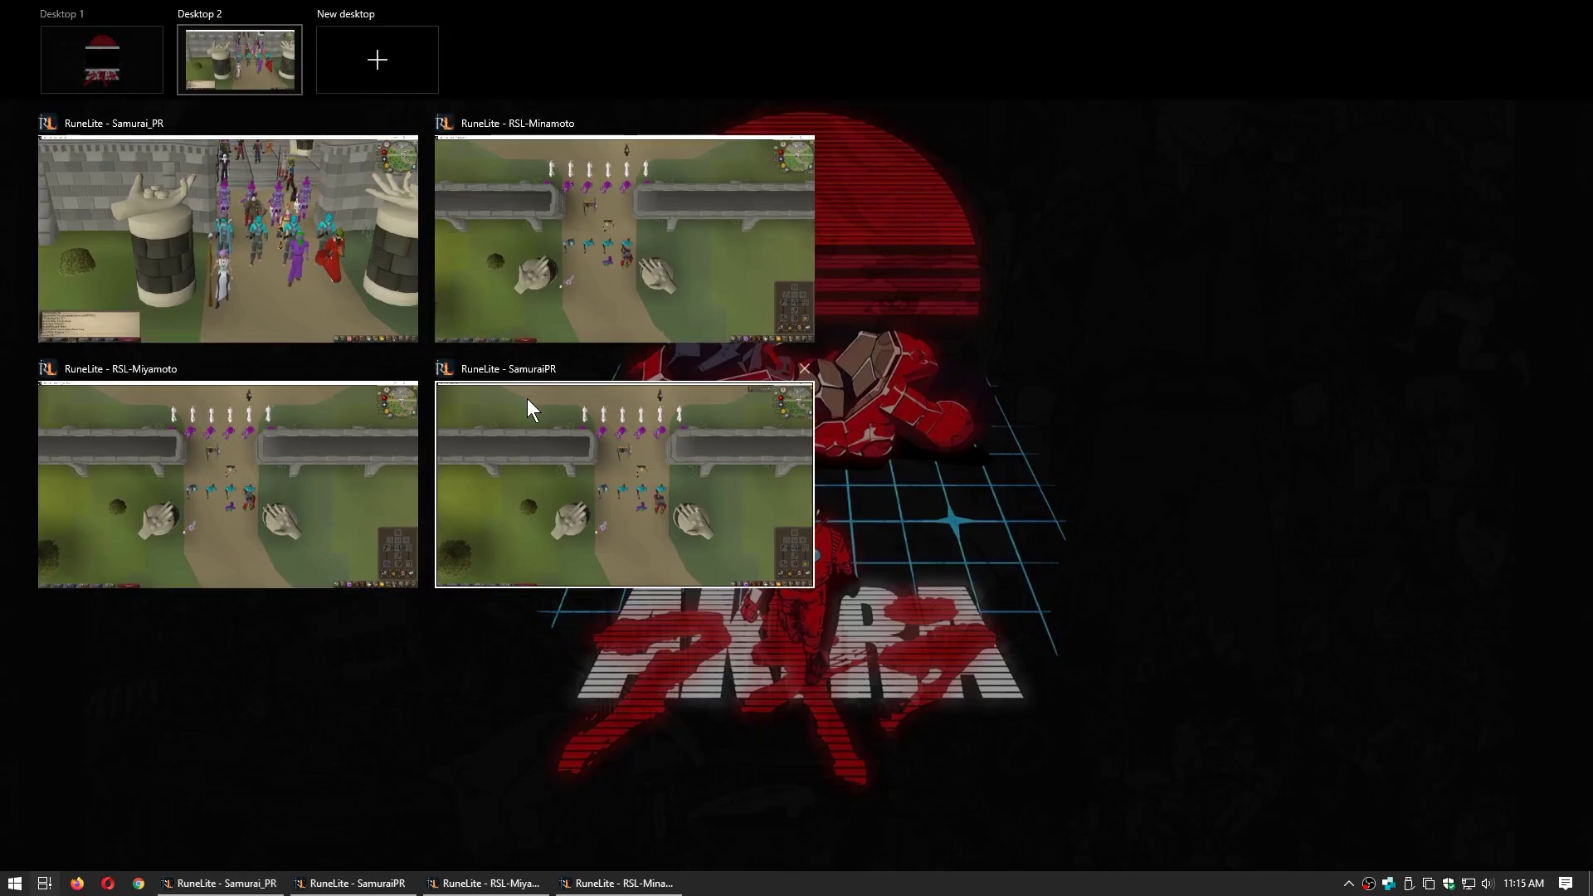
pyautogui.click(402, 81)
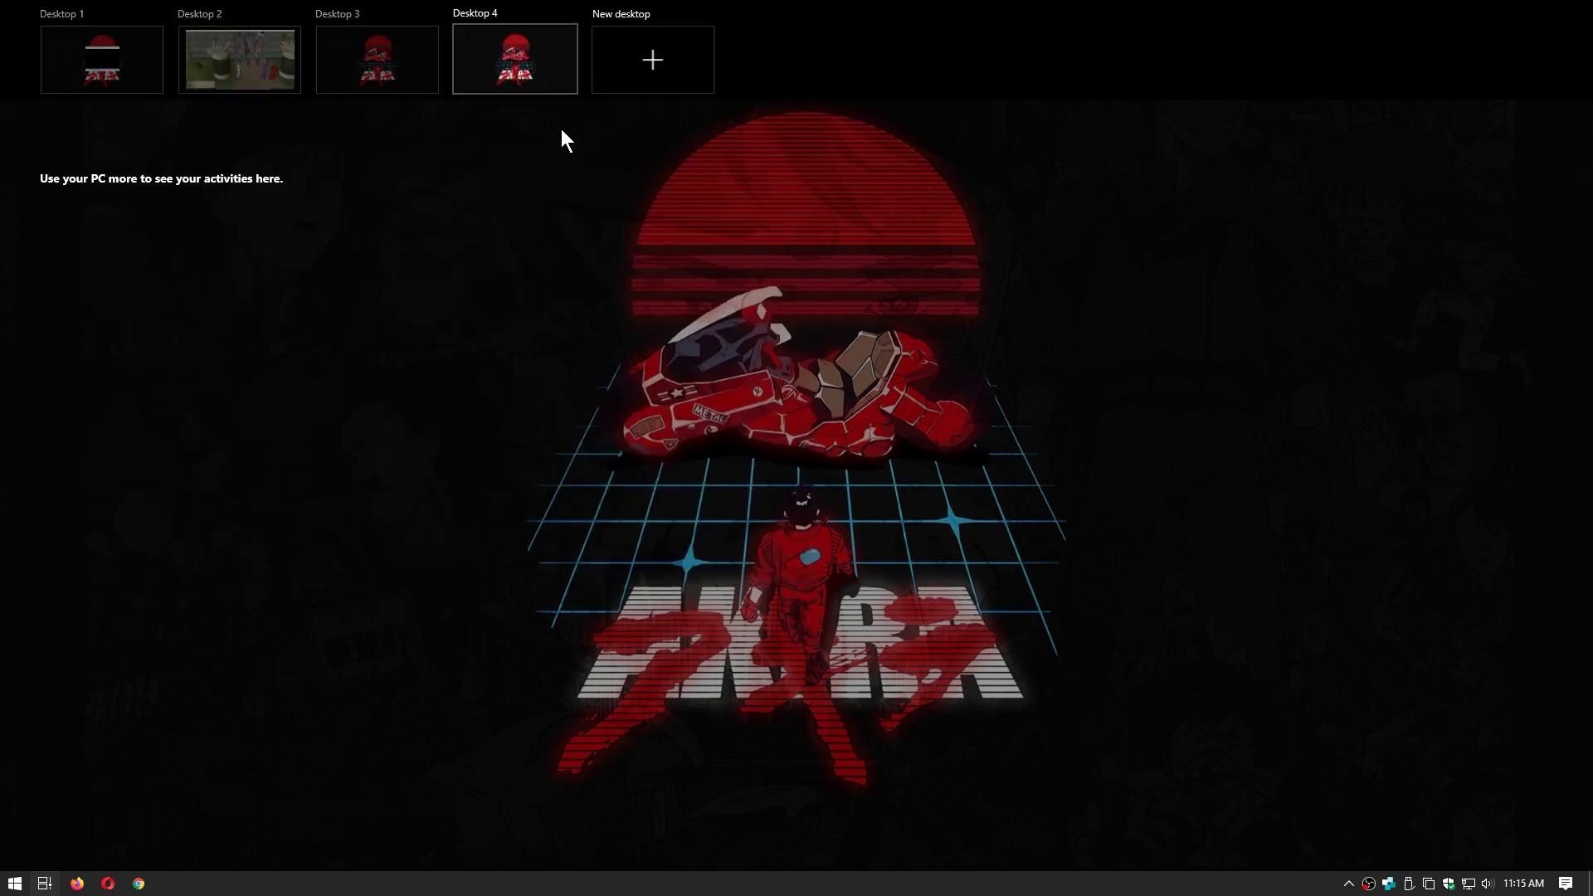
pyautogui.click(651, 83)
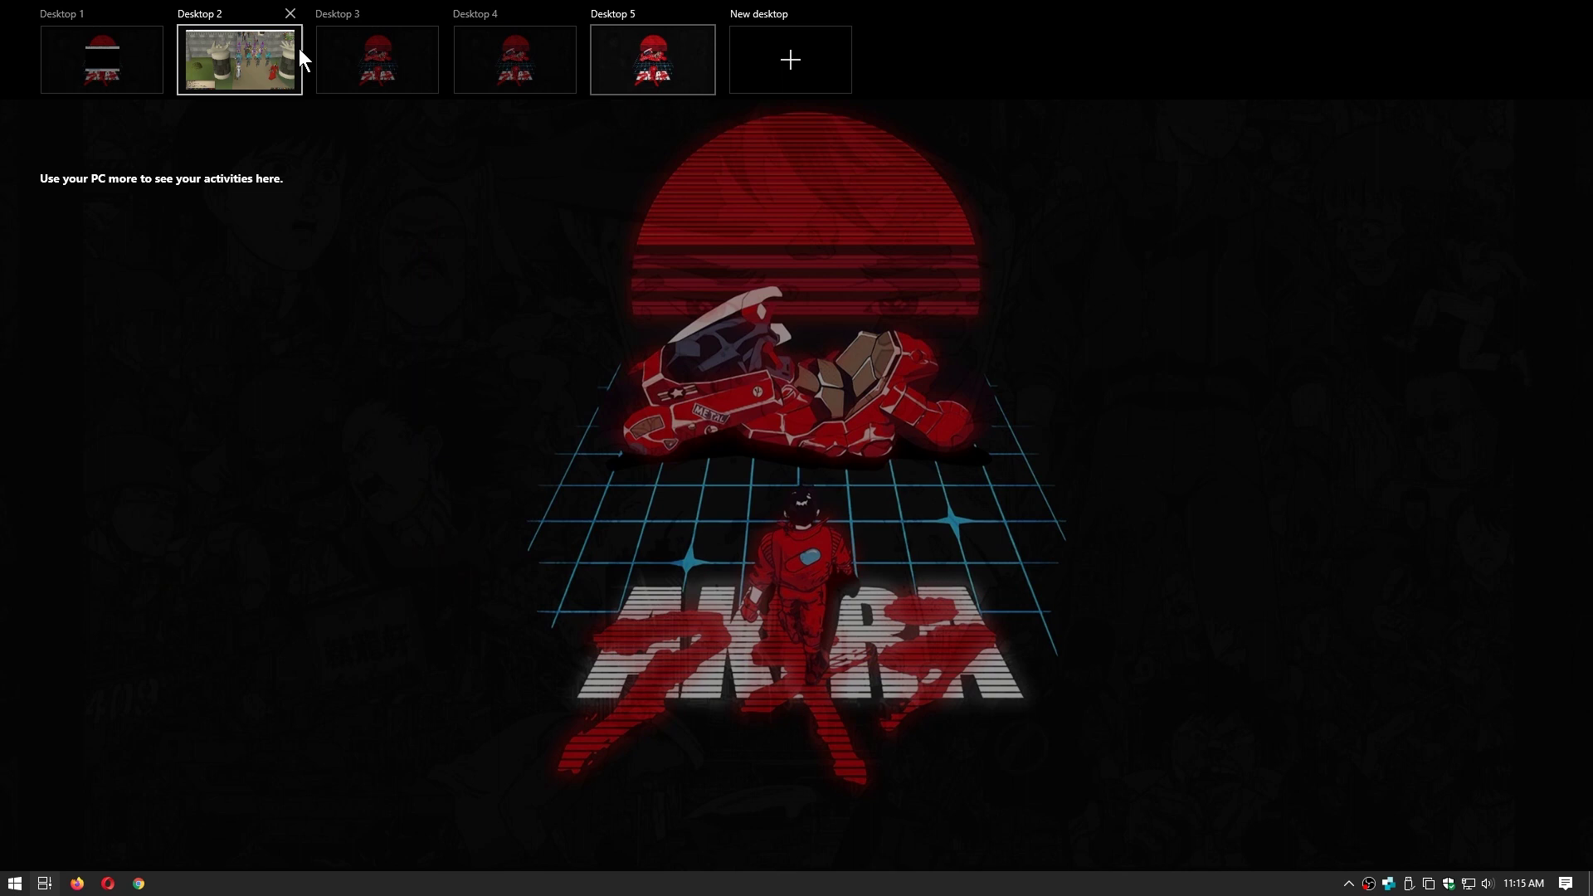
# - Close the surplus desktops, keeping Desktops 1 and 2, and return to the game window
pyautogui.moveTo(298, 48)
pyautogui.click(437, 17)
pyautogui.click(431, 15)
pyautogui.click(433, 15)
pyautogui.press('Escape')
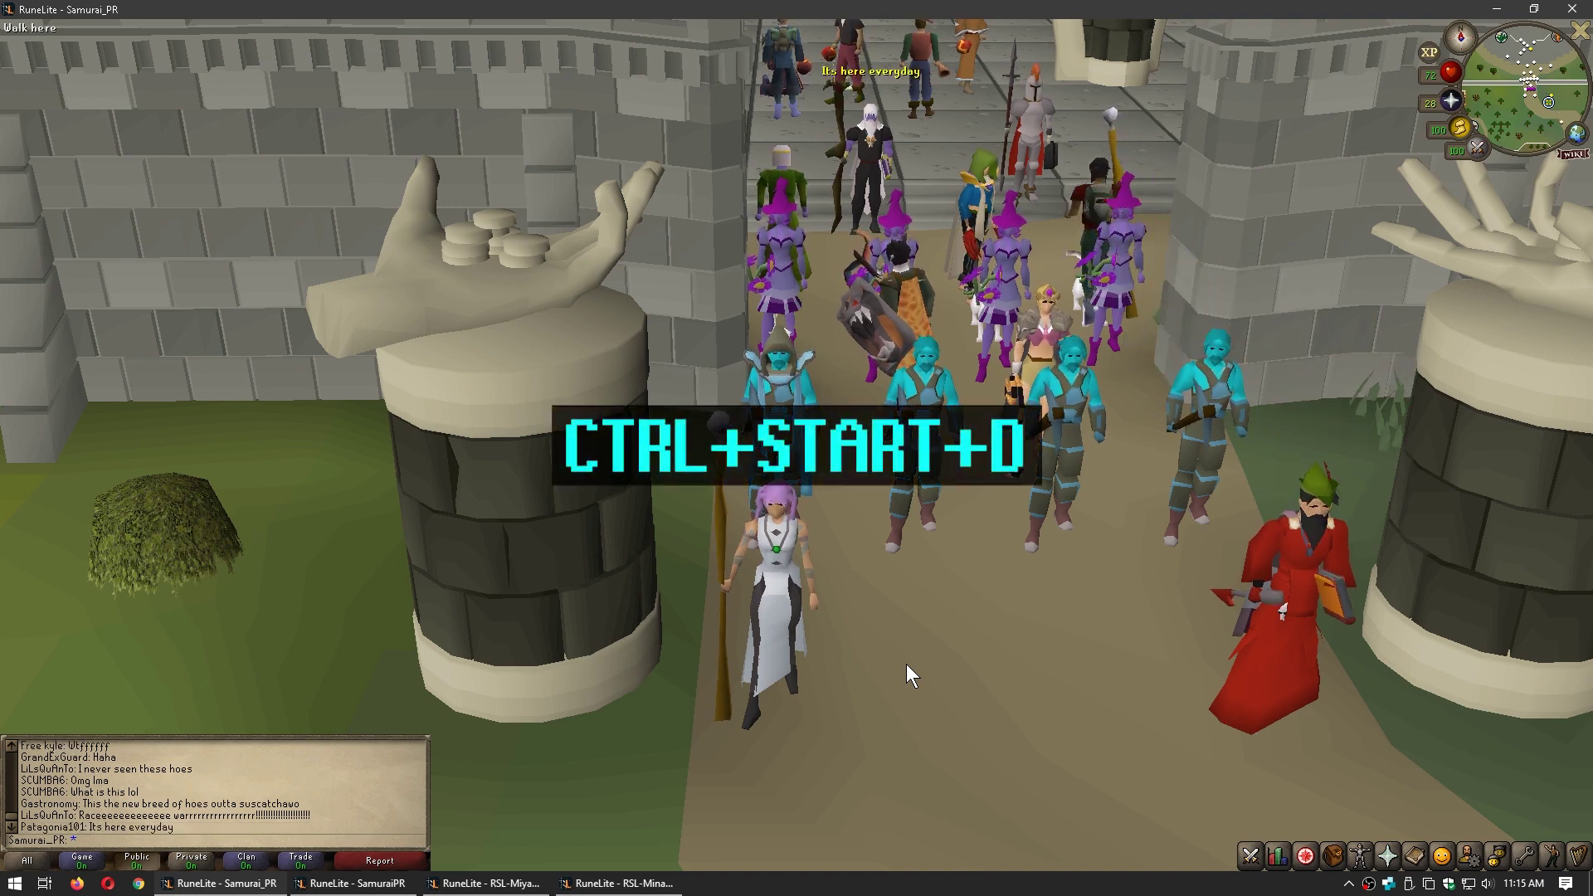
# - Create a new empty desktop with Ctrl+Win+D, move between desktops, and view all eight in Task View
pyautogui.press('ctrl+super+d')
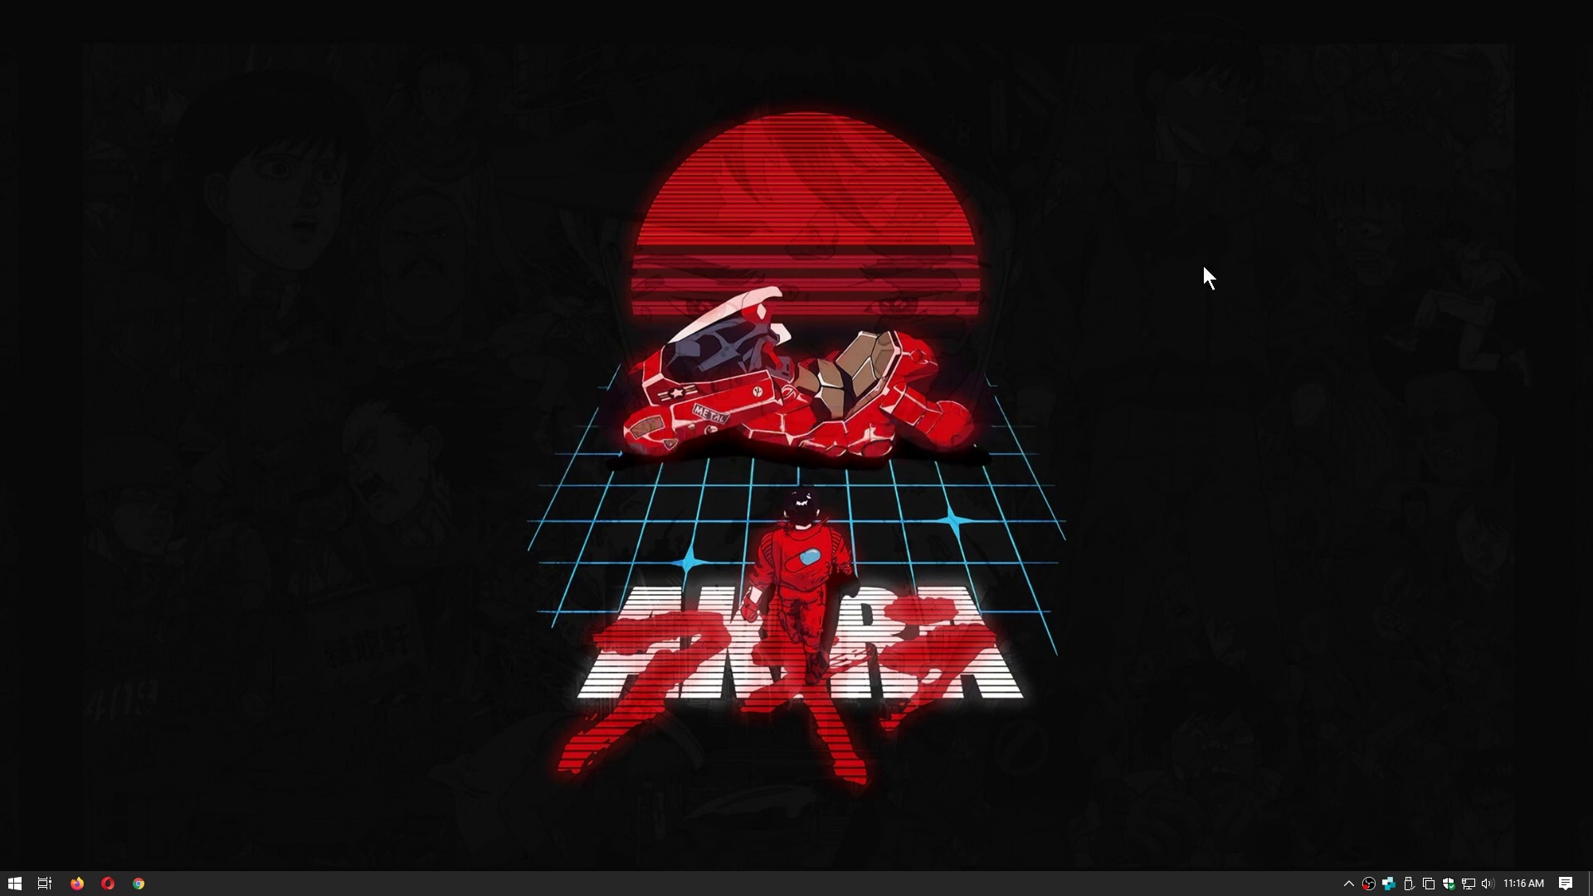
pyautogui.press('super+Tab')
pyautogui.press('Escape')
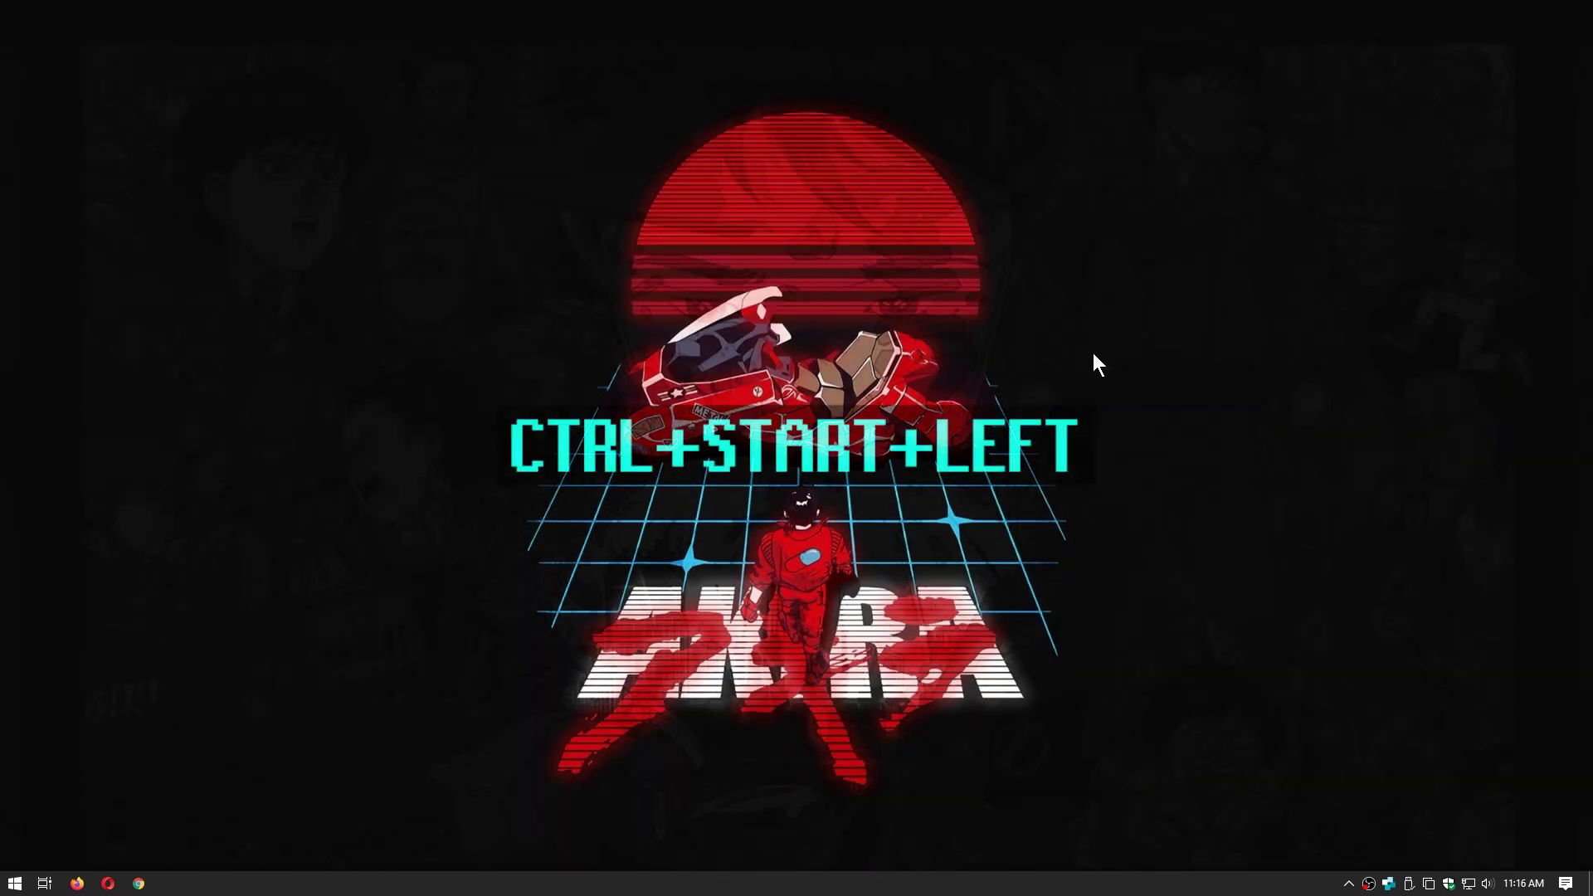
pyautogui.press('ctrl+super+Left')
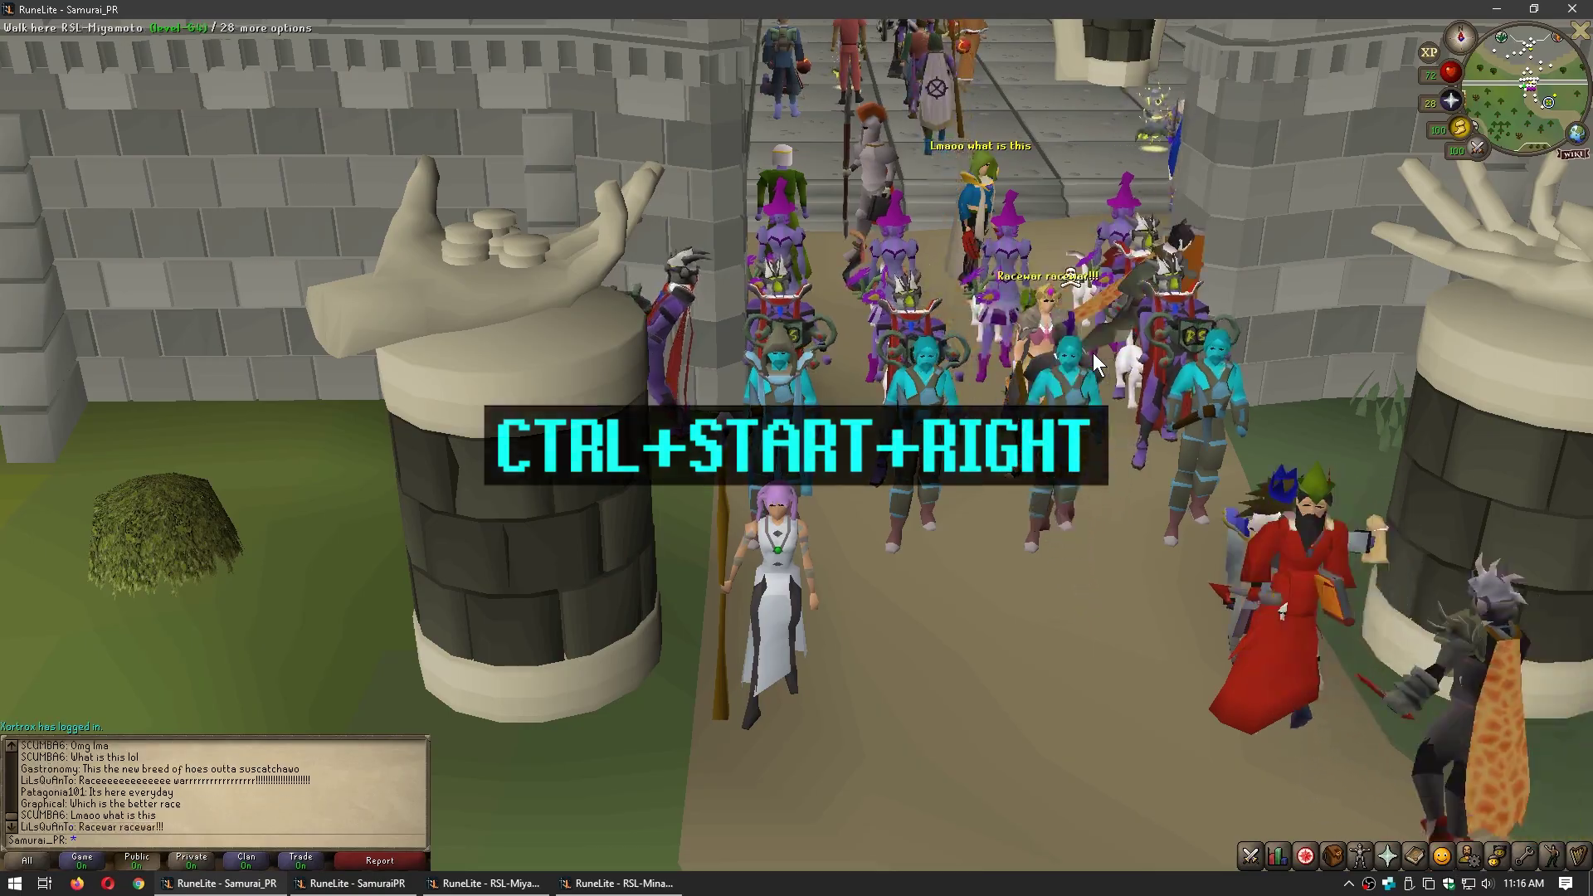
pyautogui.press('ctrl+super+Right')
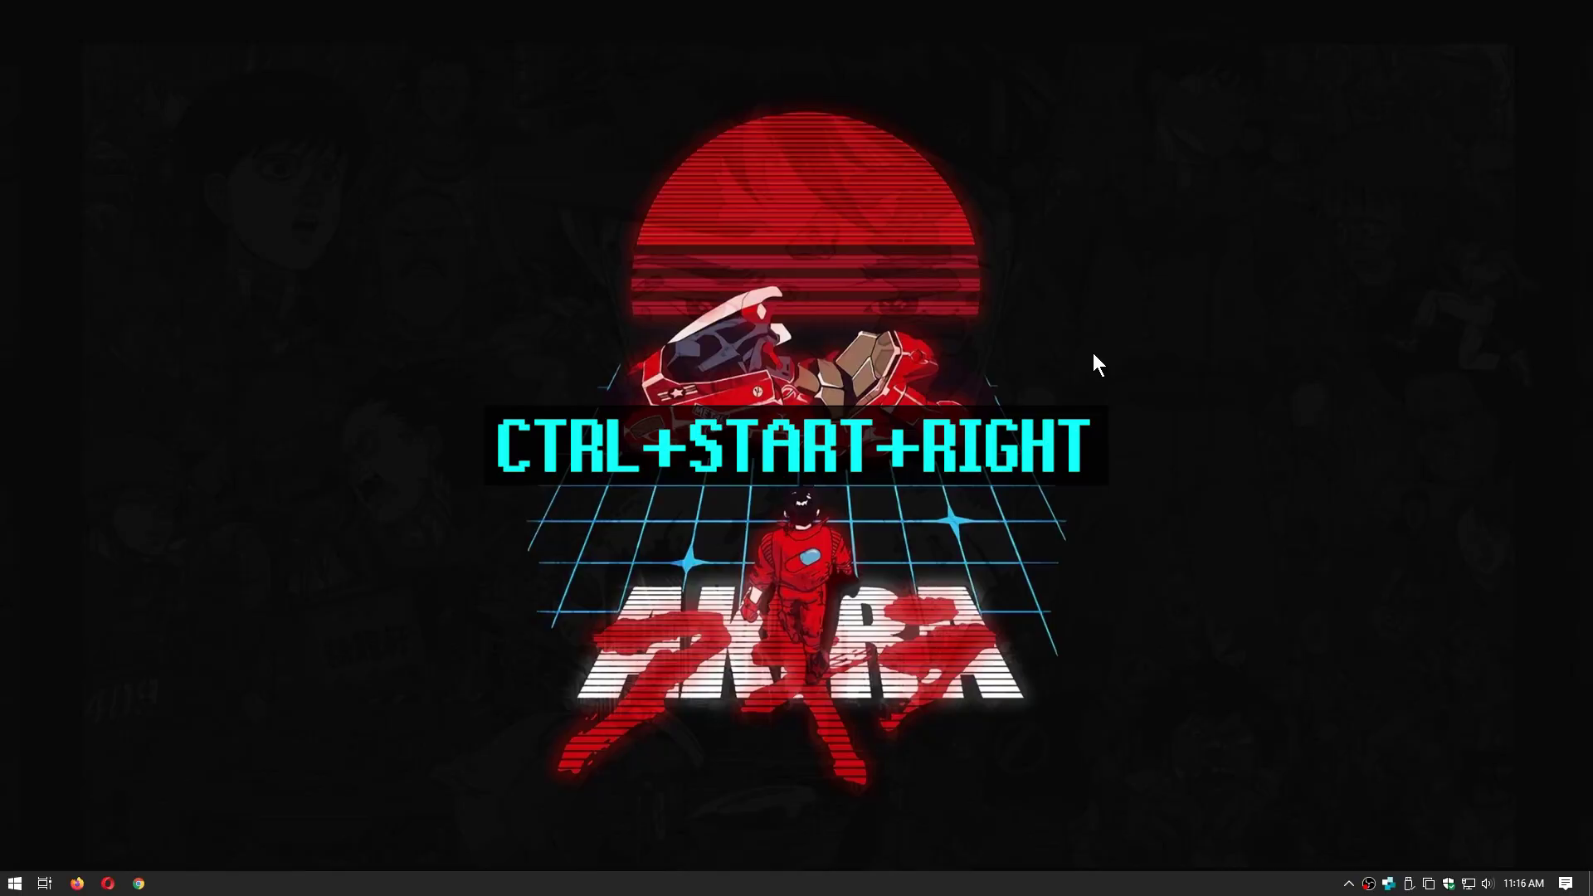
pyautogui.press('super+Tab')
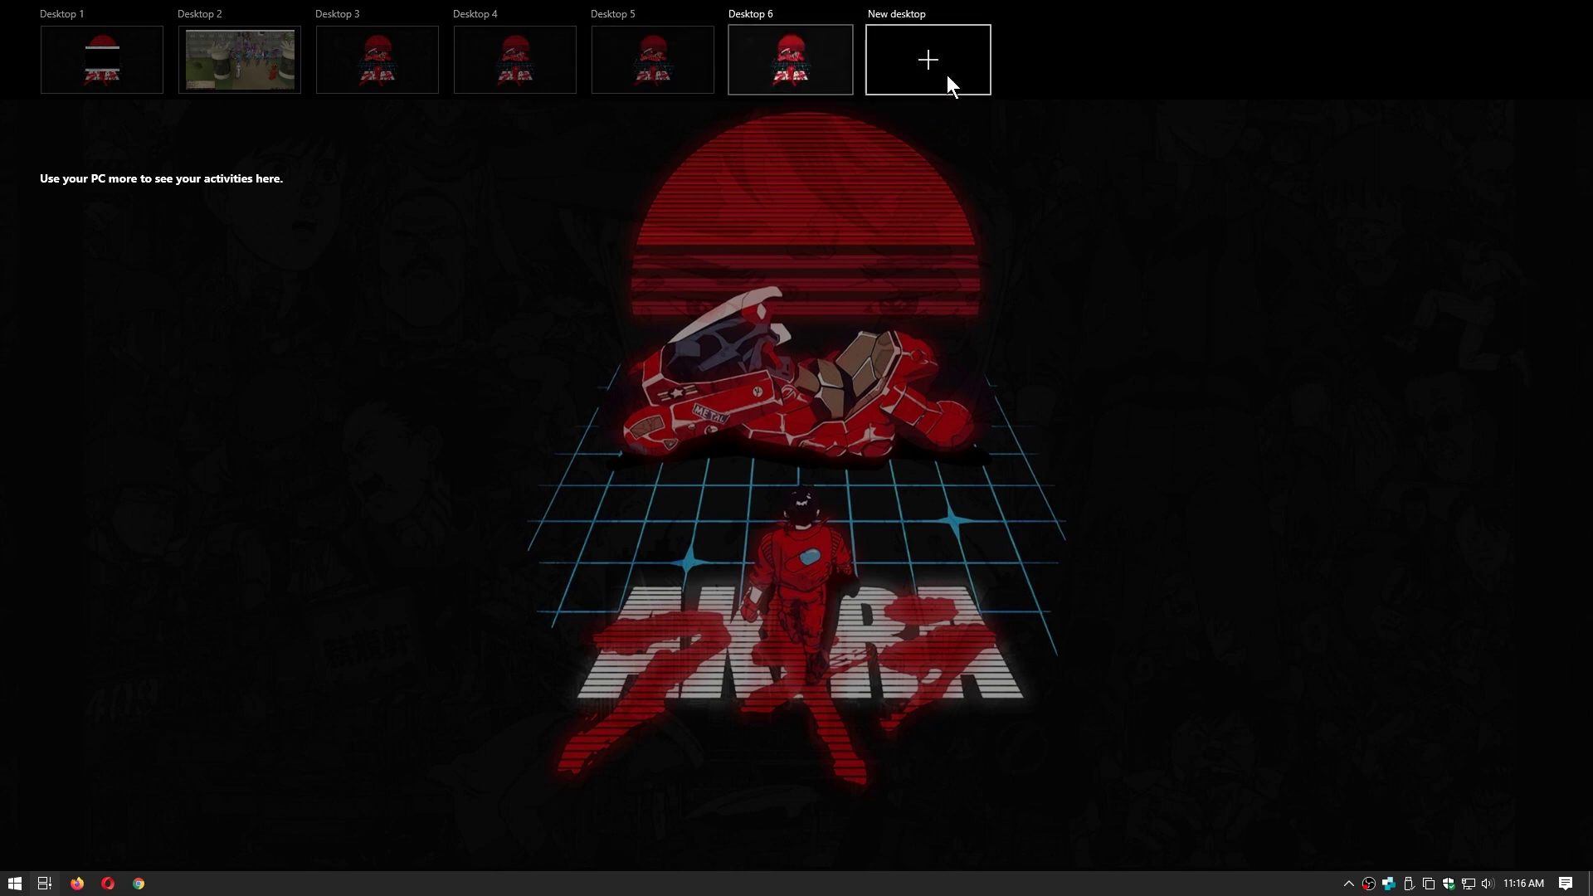
# - Close the surplus empty desktops, including Desktop 4 with Ctrl+Win+F4
pyautogui.click(425, 13)
pyautogui.click(425, 13)
pyautogui.click(426, 14)
pyautogui.click(426, 13)
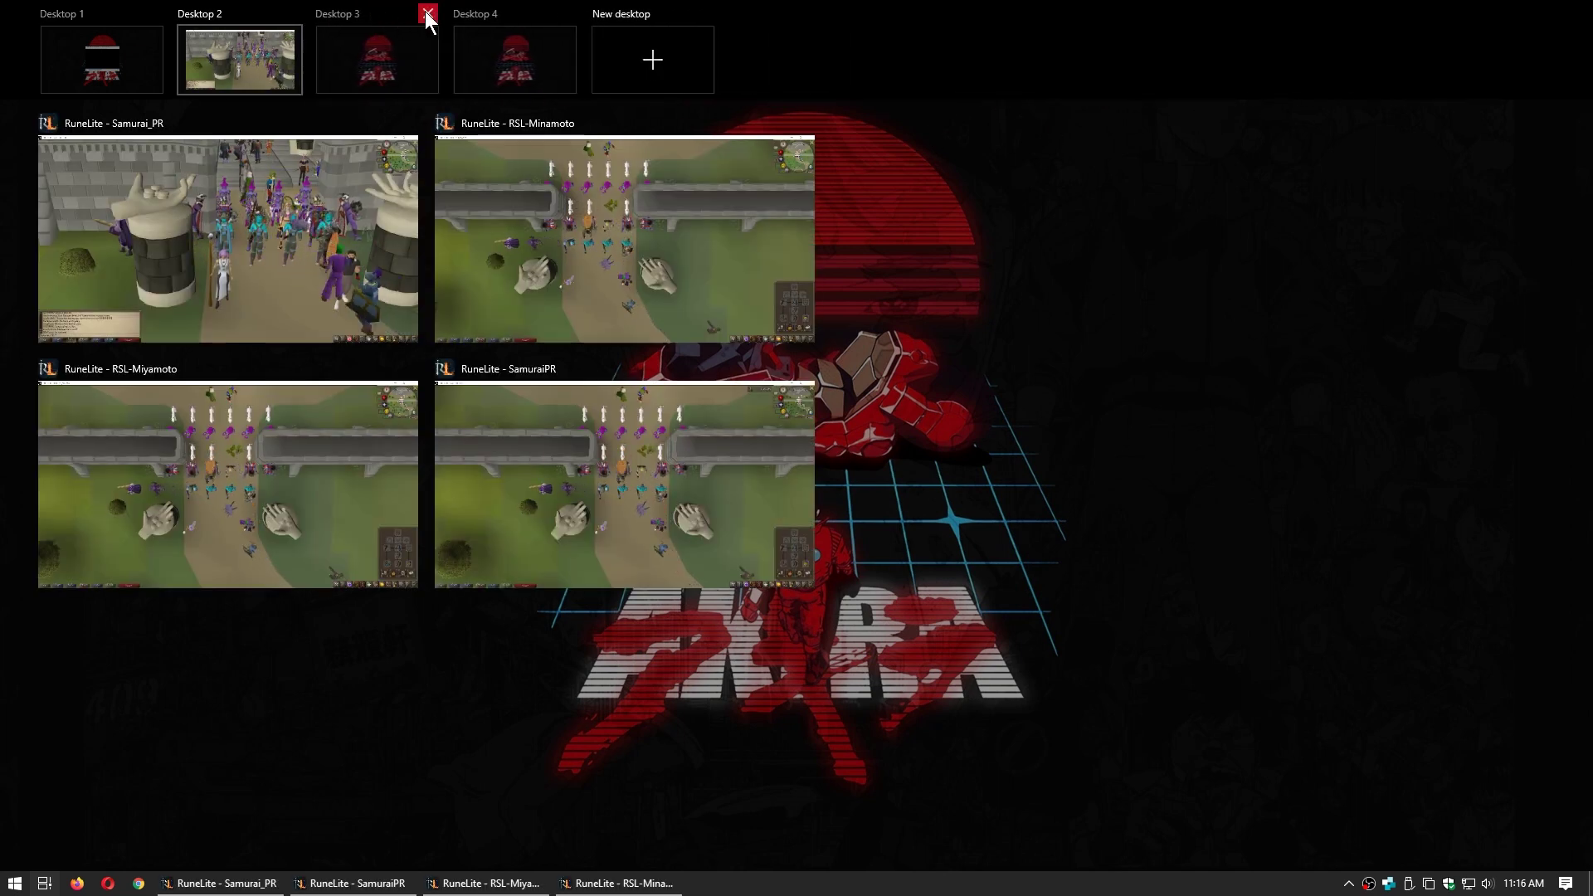
pyautogui.click(517, 50)
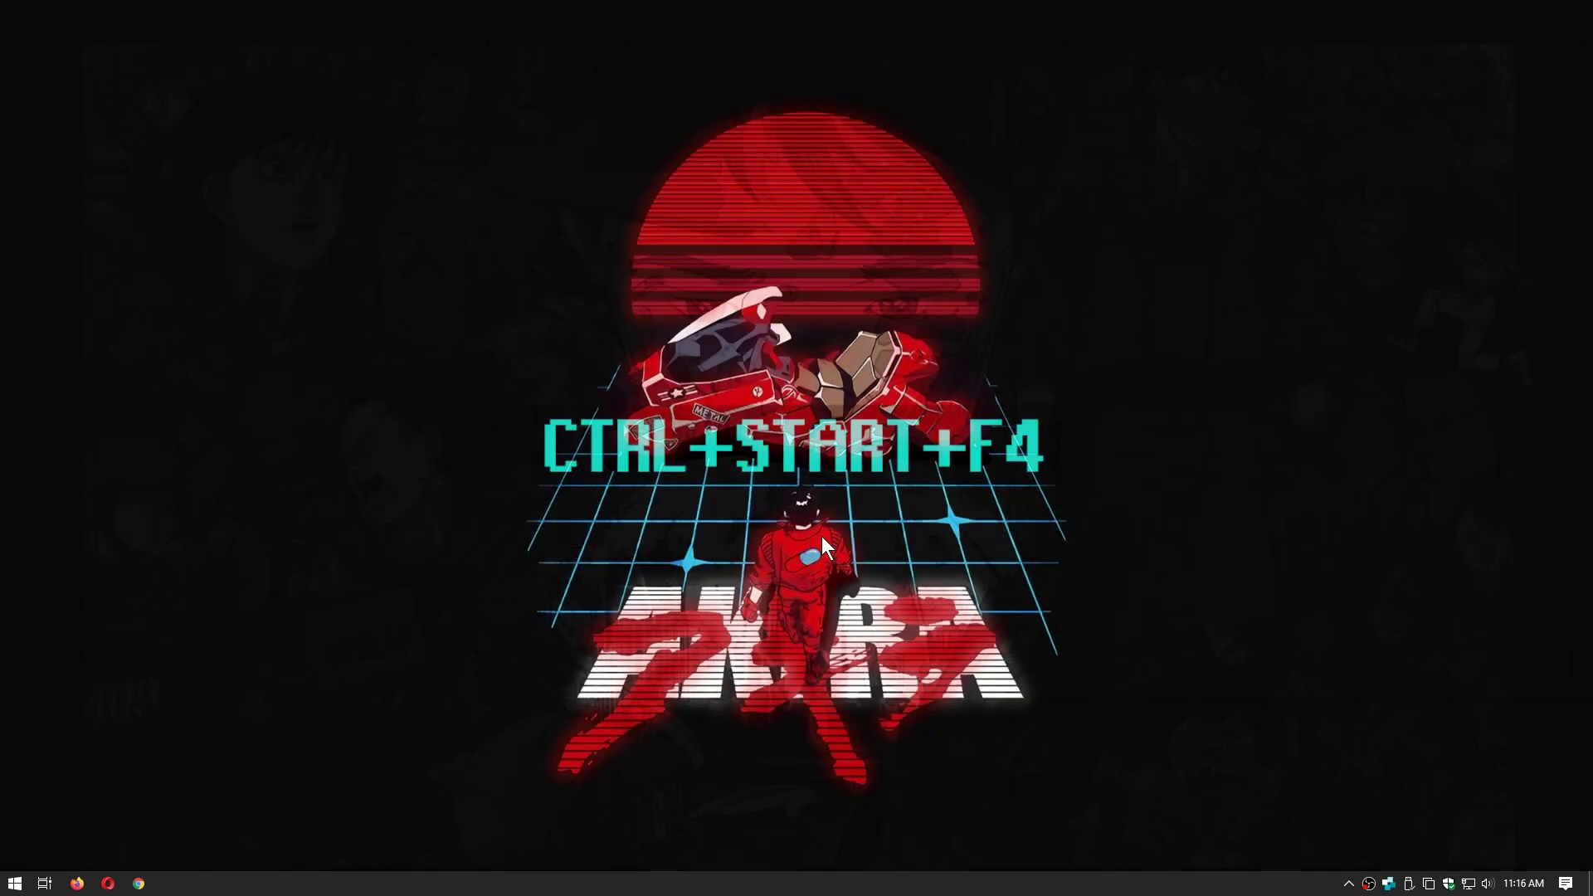
pyautogui.press('ctrl+super+F4')
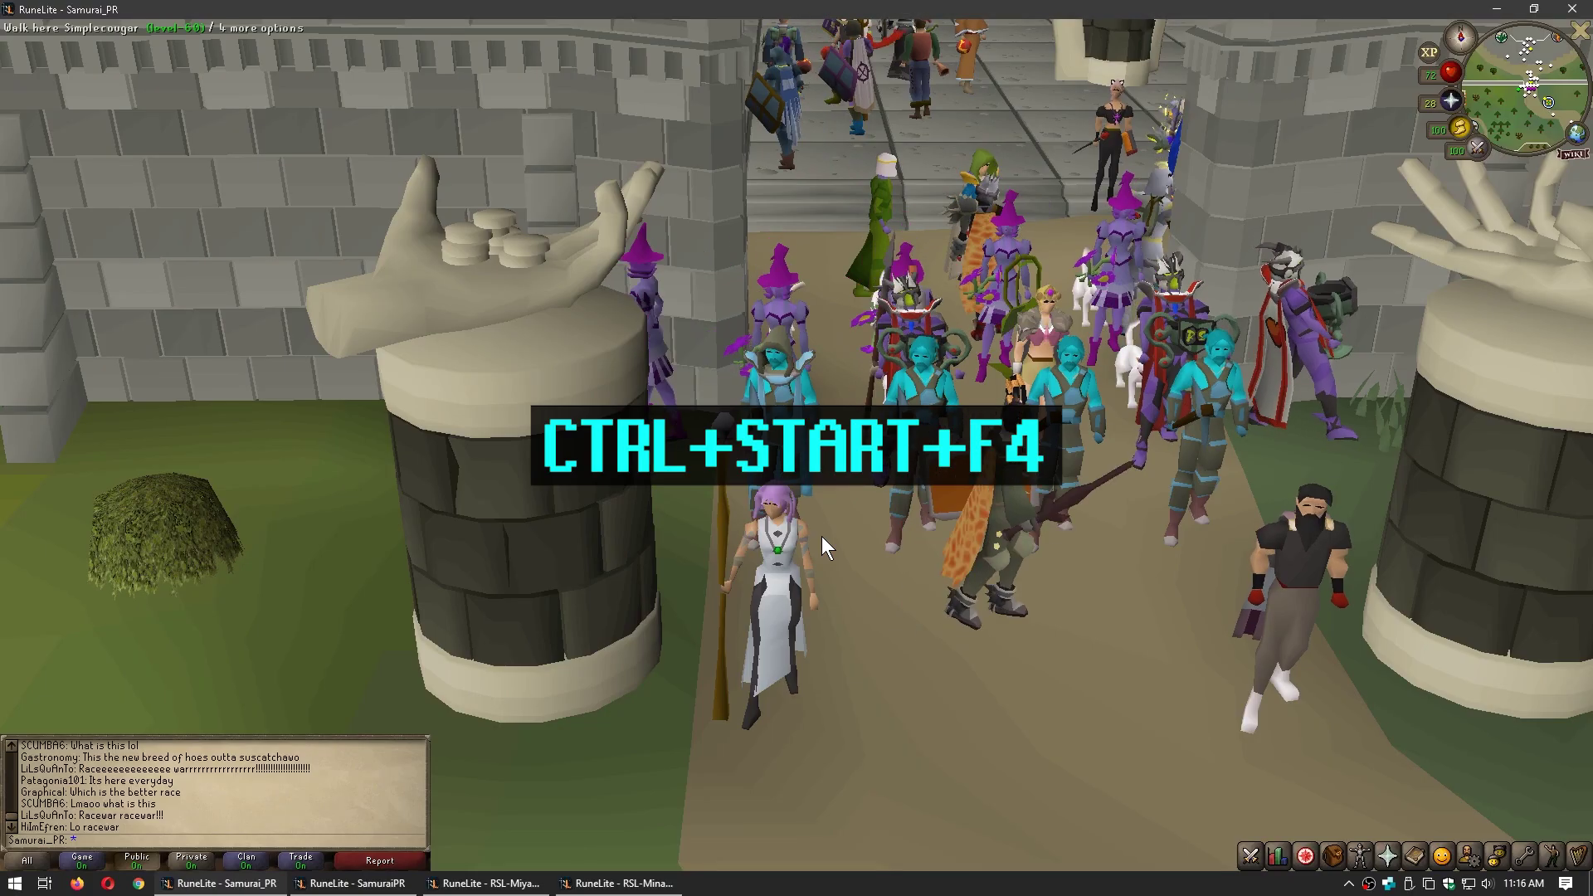
# - Switch to Desktop 2 with its four RuneLite login windows in a 2x2 grid
pyautogui.press('super+Tab')
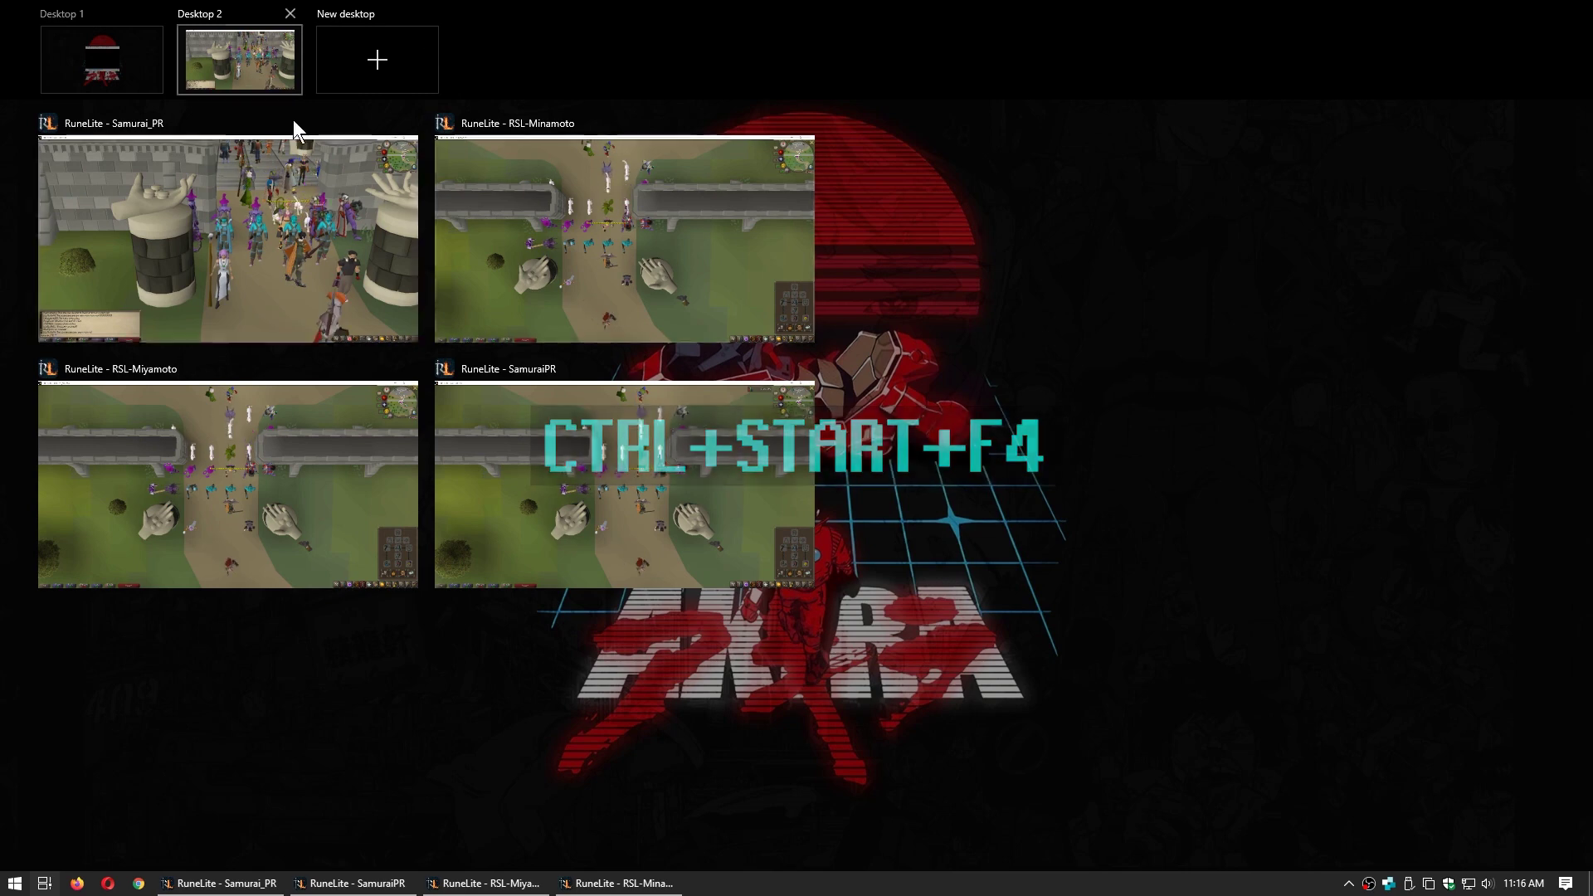
pyautogui.click(248, 73)
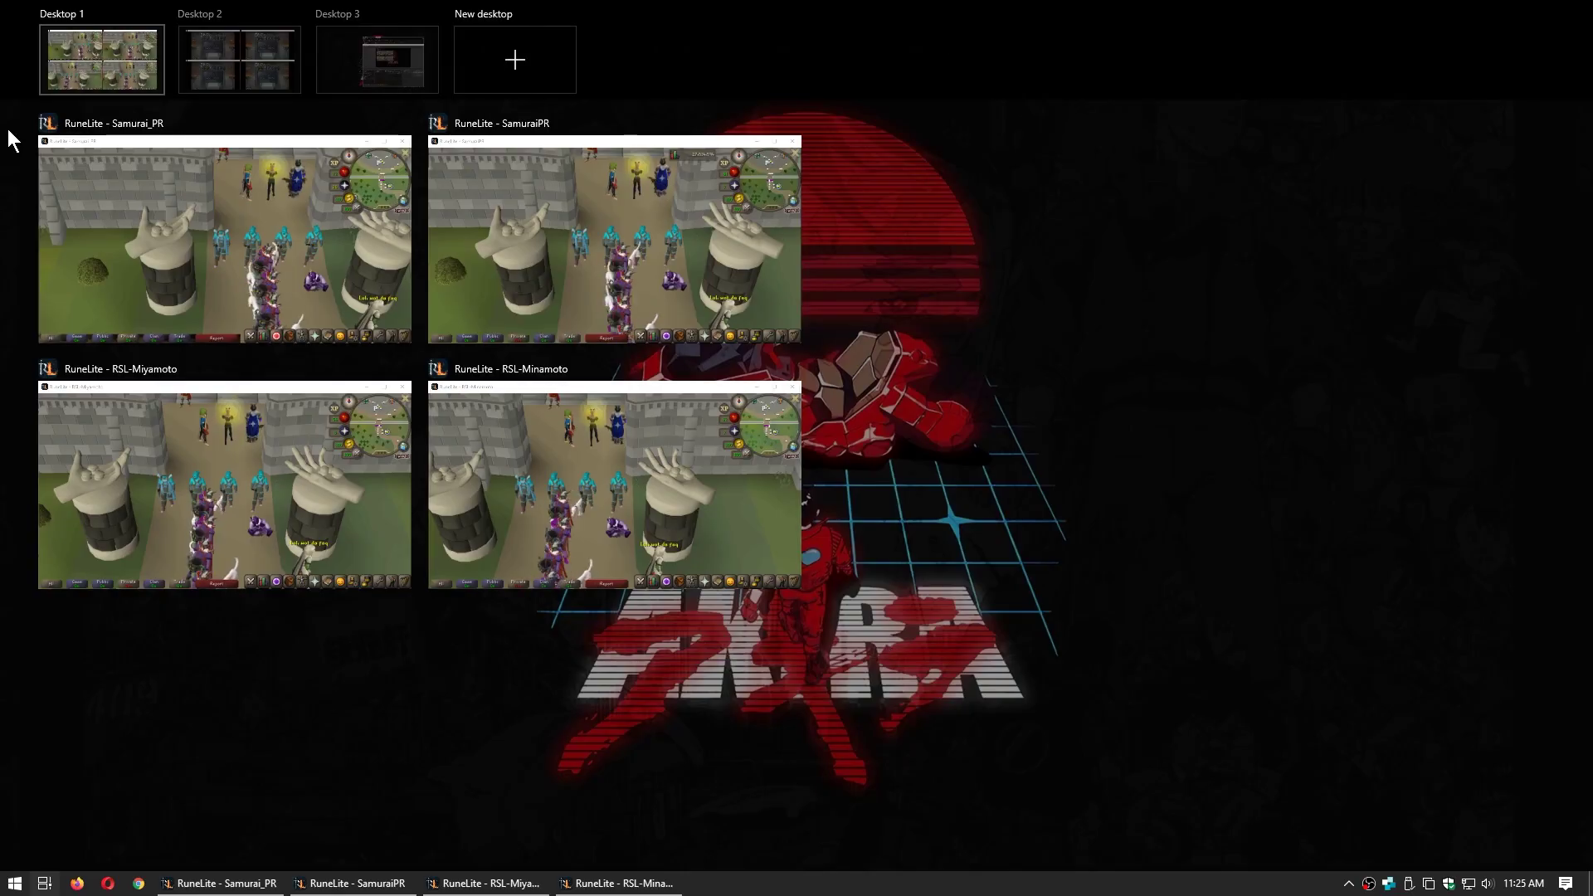
pyautogui.moveTo(255, 82)
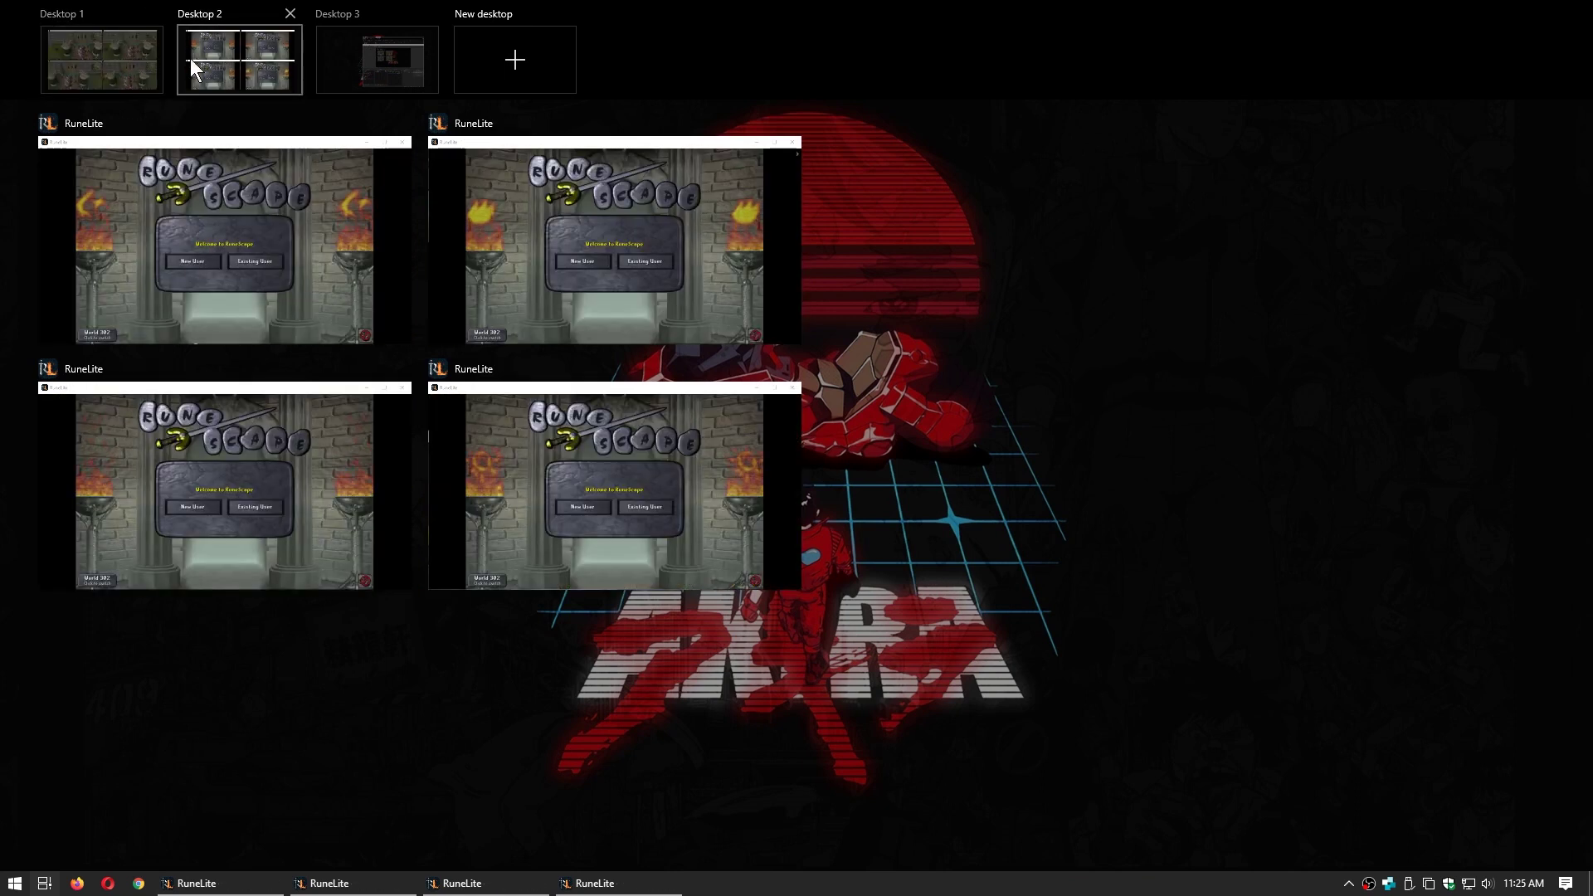
pyautogui.click(193, 60)
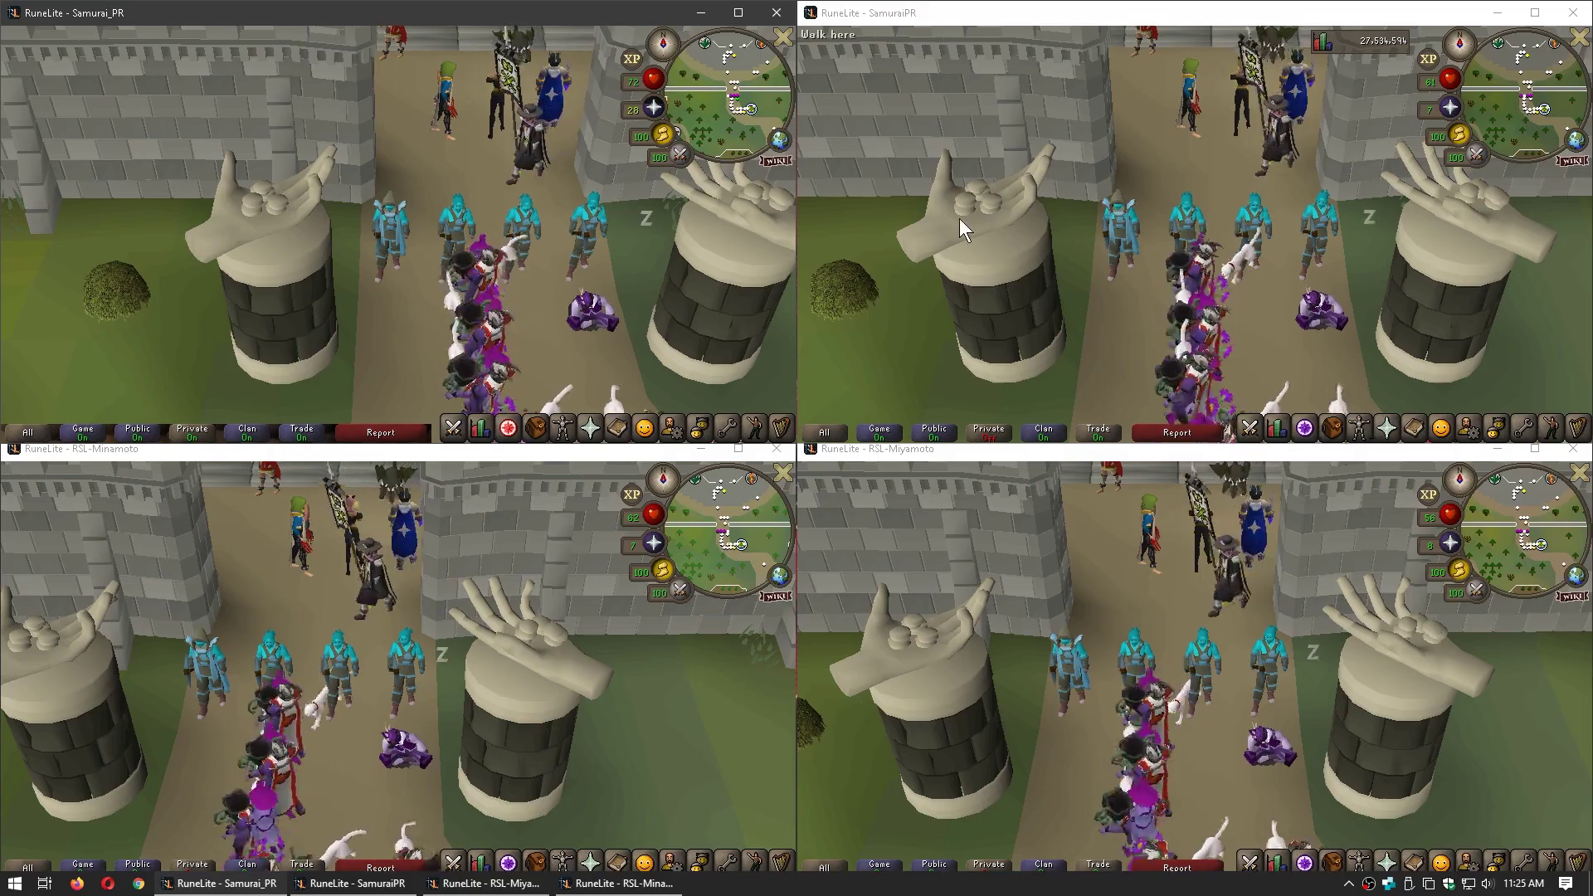
# - Set the top-left RuneLite window to show on all desktops, then return to Desktop 1
pyautogui.press('super+Tab')
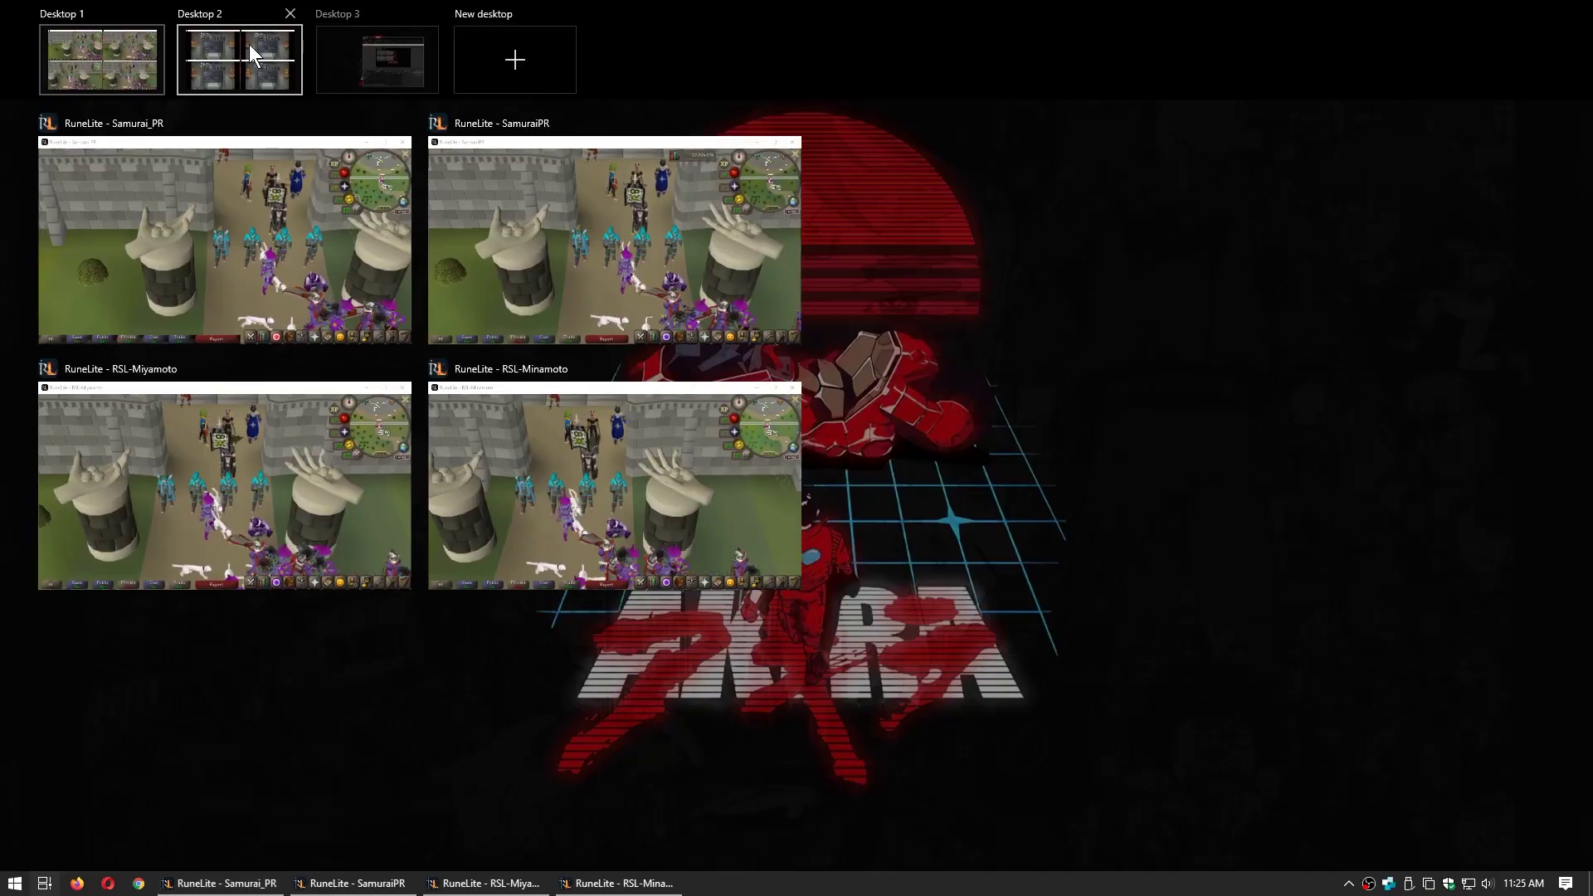
pyautogui.moveTo(120, 51)
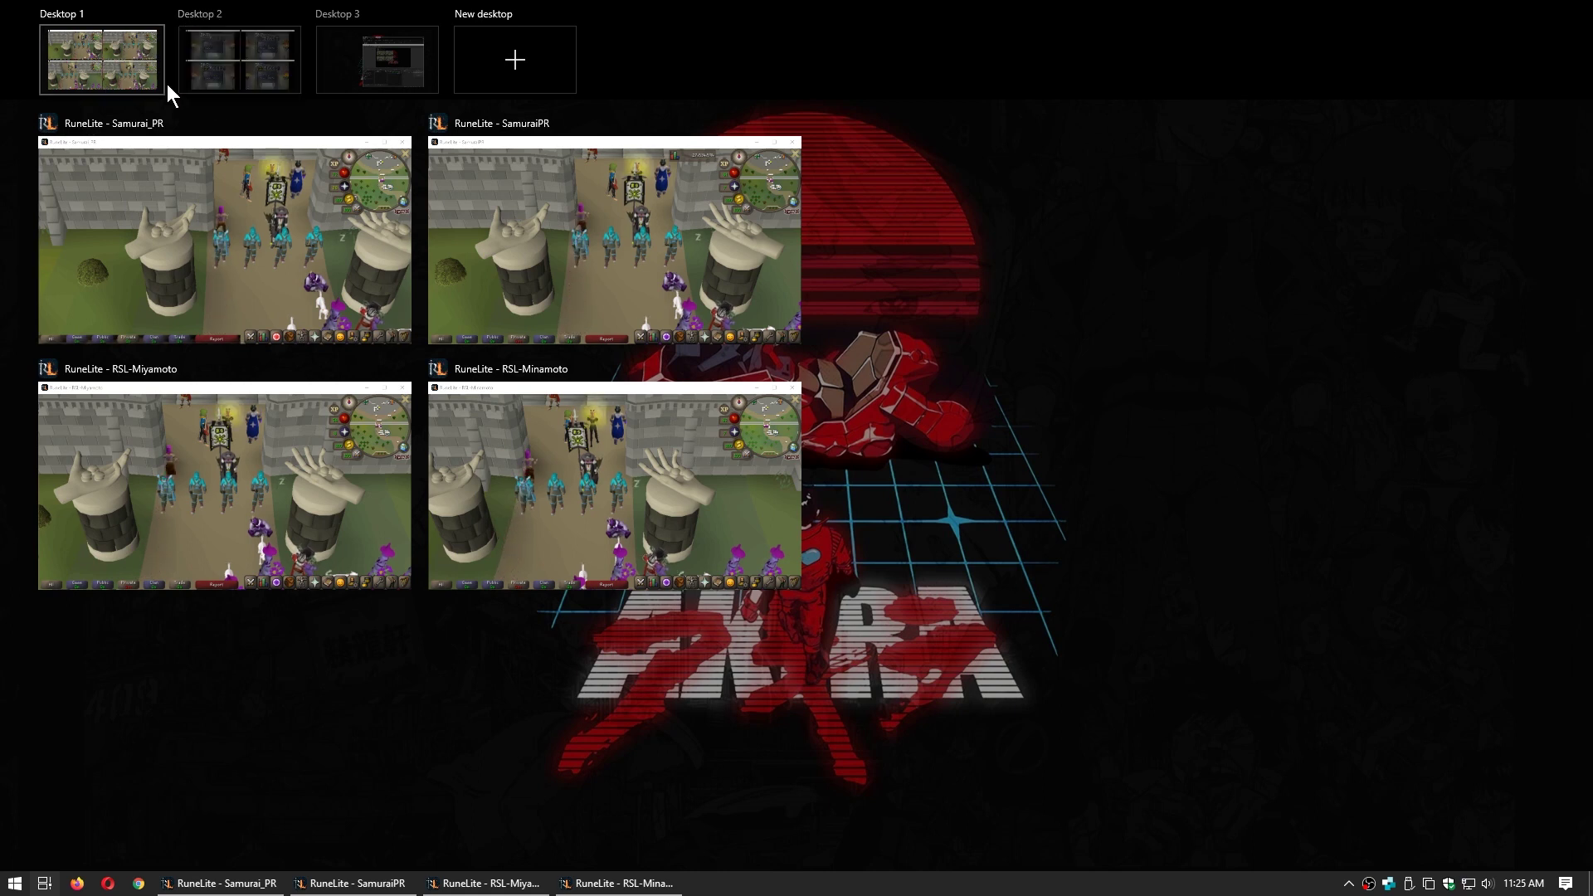
pyautogui.rightClick(133, 211)
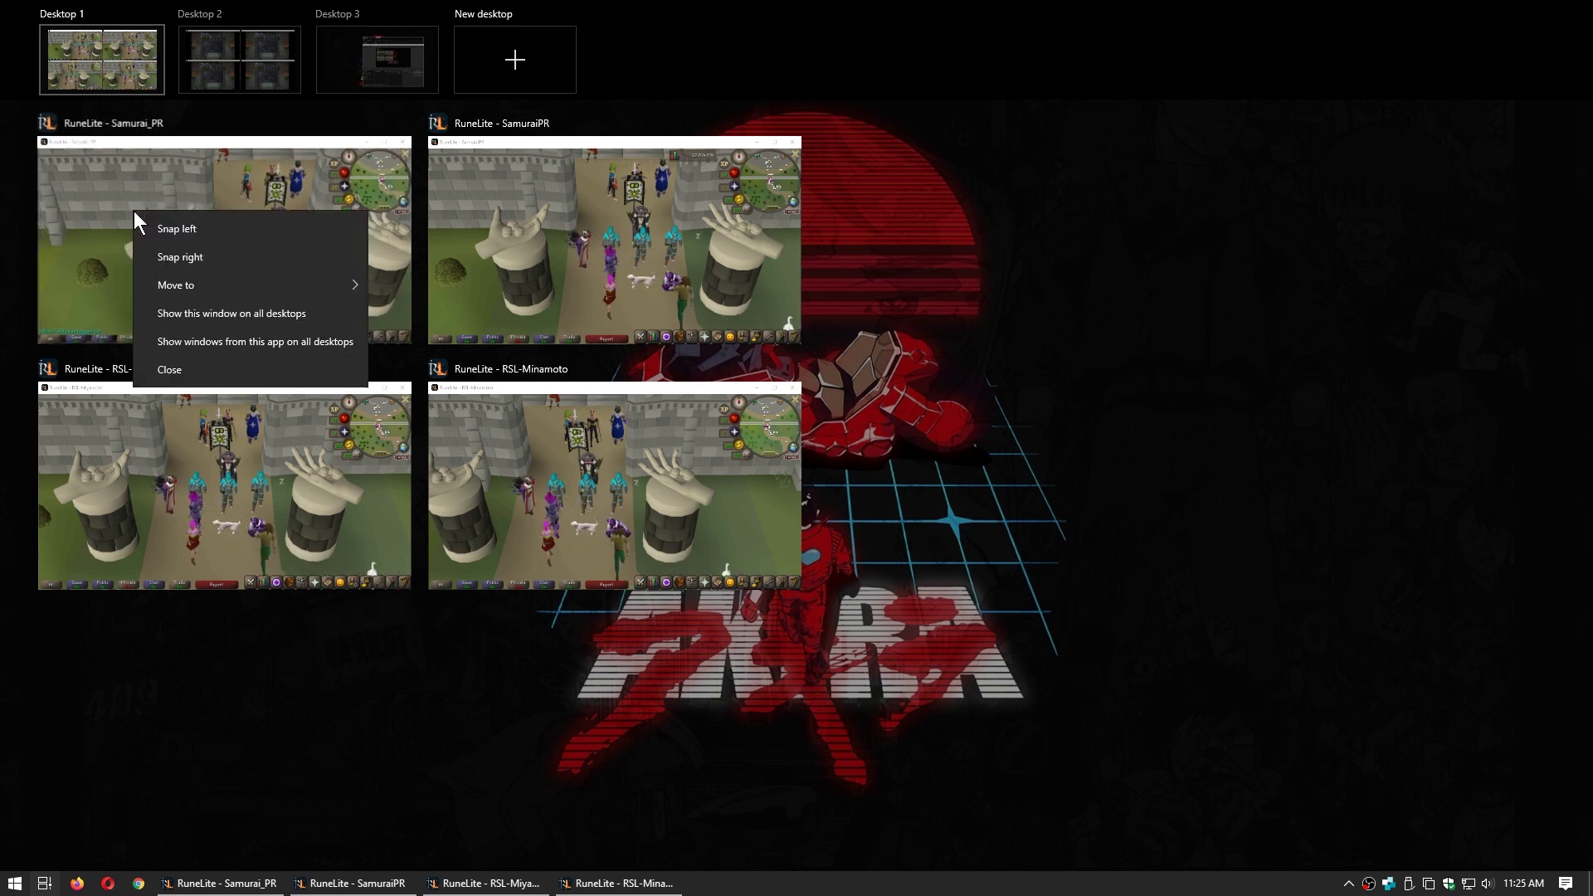
pyautogui.click(261, 313)
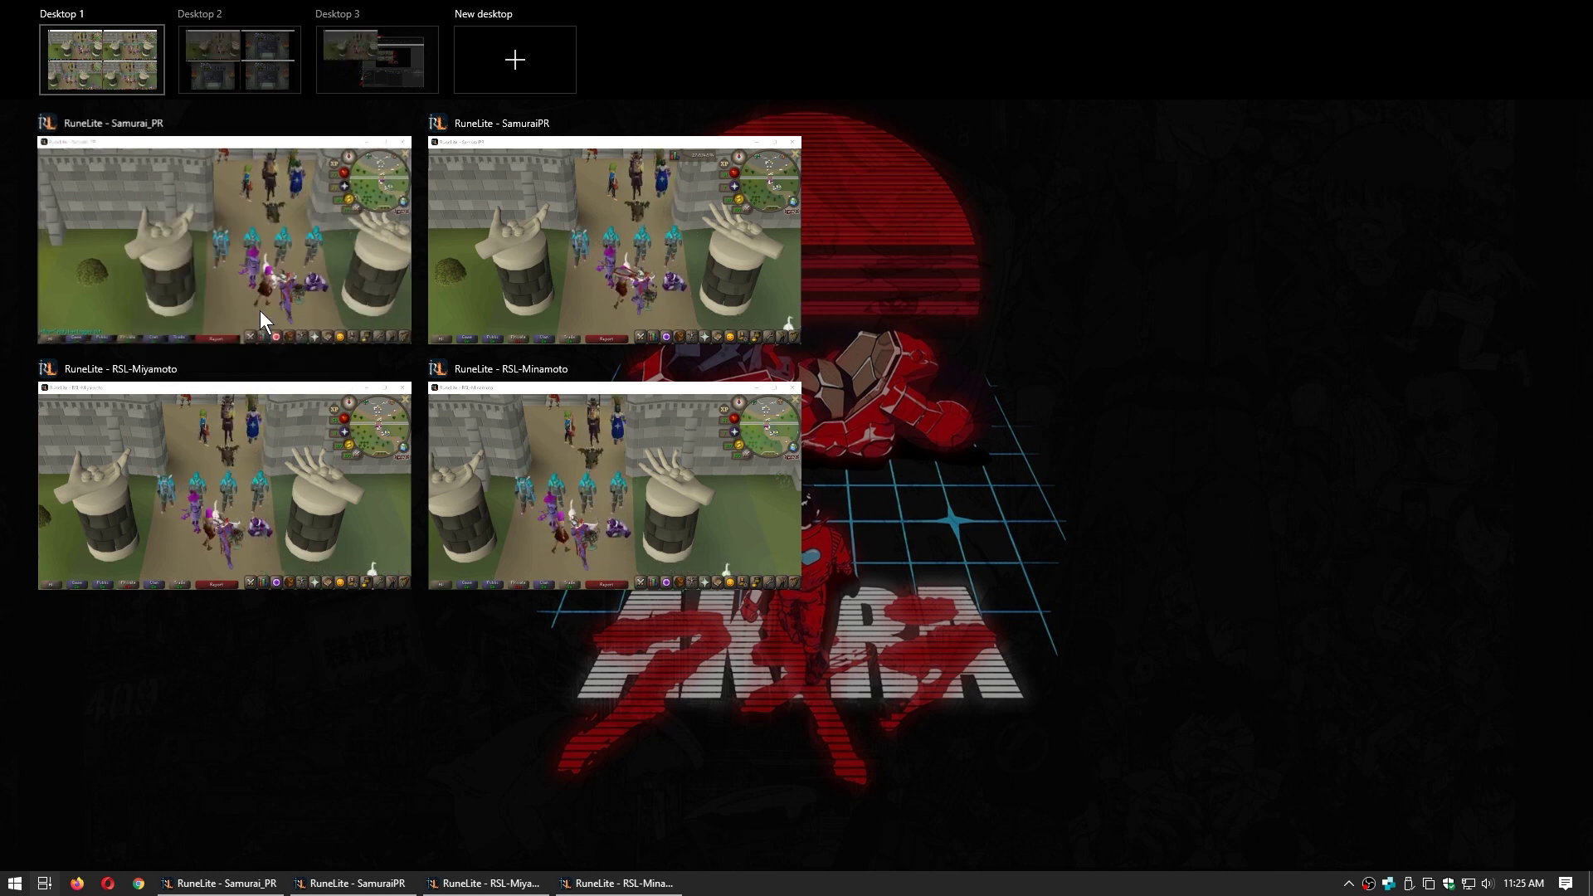
pyautogui.click(119, 71)
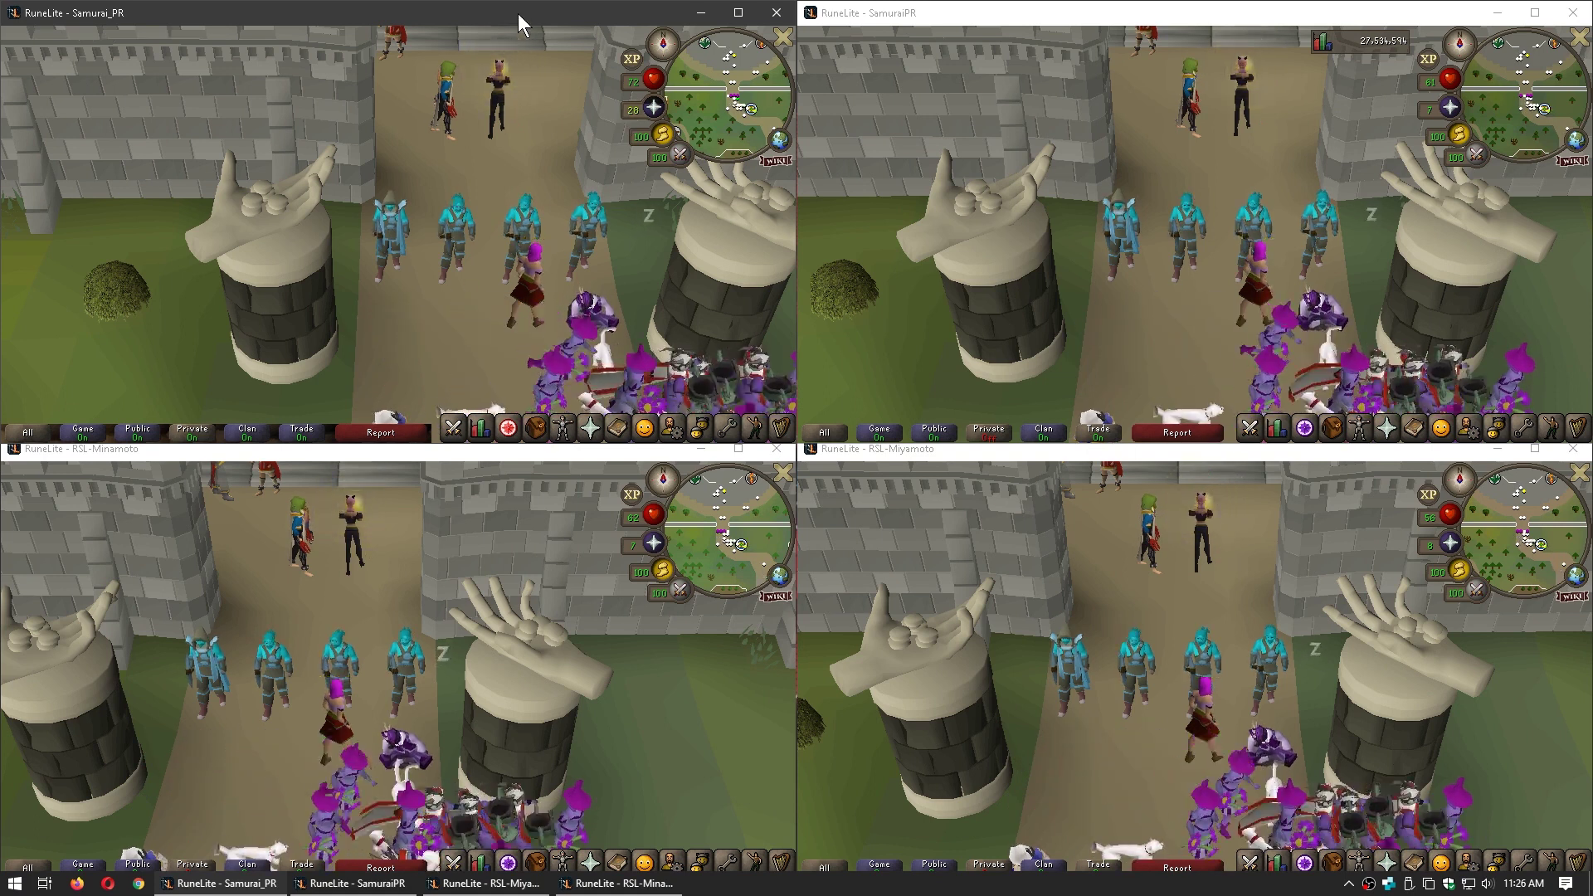
# - Drag the RuneLite windows by their title bars out of their 2x2 tiles
pyautogui.moveTo(504, 8); pyautogui.dragTo(657, 70)
pyautogui.moveTo(133, 449); pyautogui.dragTo(340, 443)
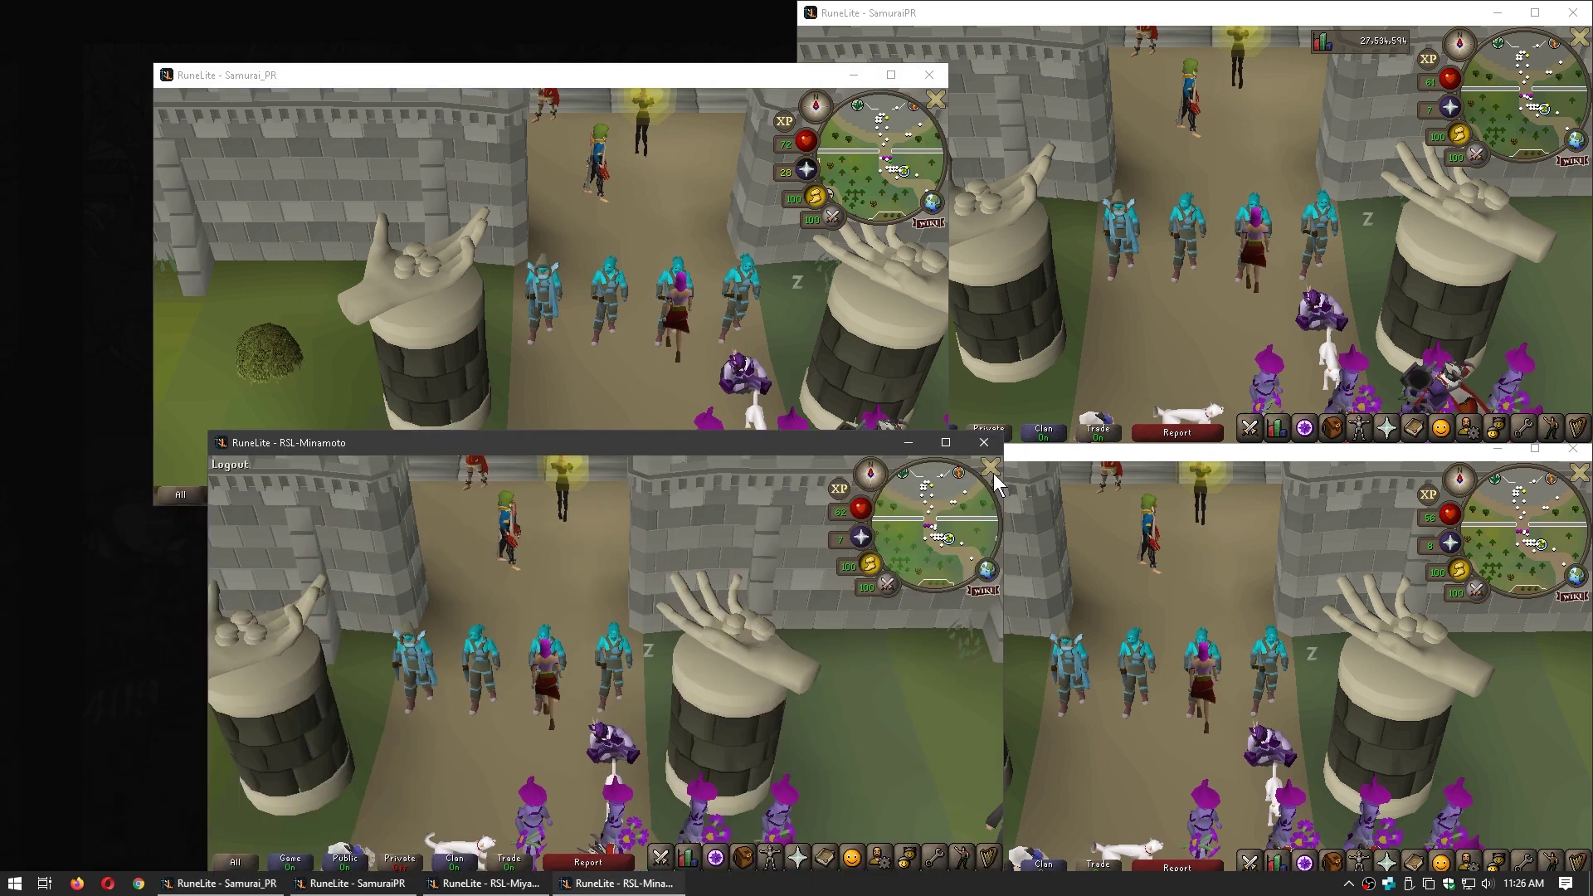
pyautogui.doubleClick(1388, 884)
pyautogui.click(1077, 308)
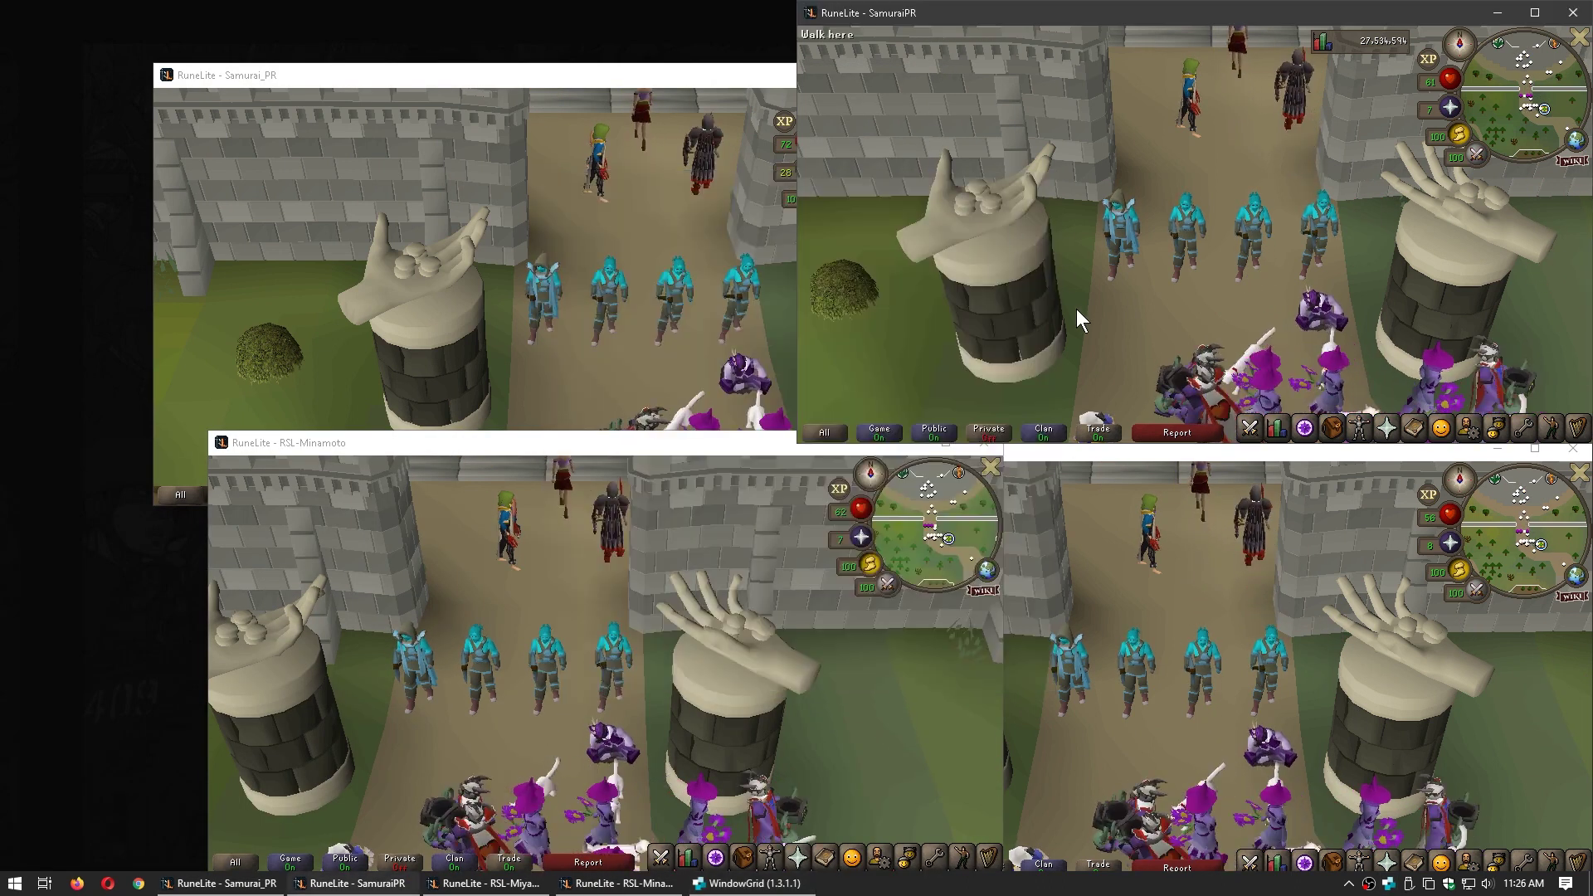
pyautogui.moveTo(1082, 455); pyautogui.dragTo(1072, 107)
pyautogui.moveTo(1008, 12); pyautogui.dragTo(984, 51)
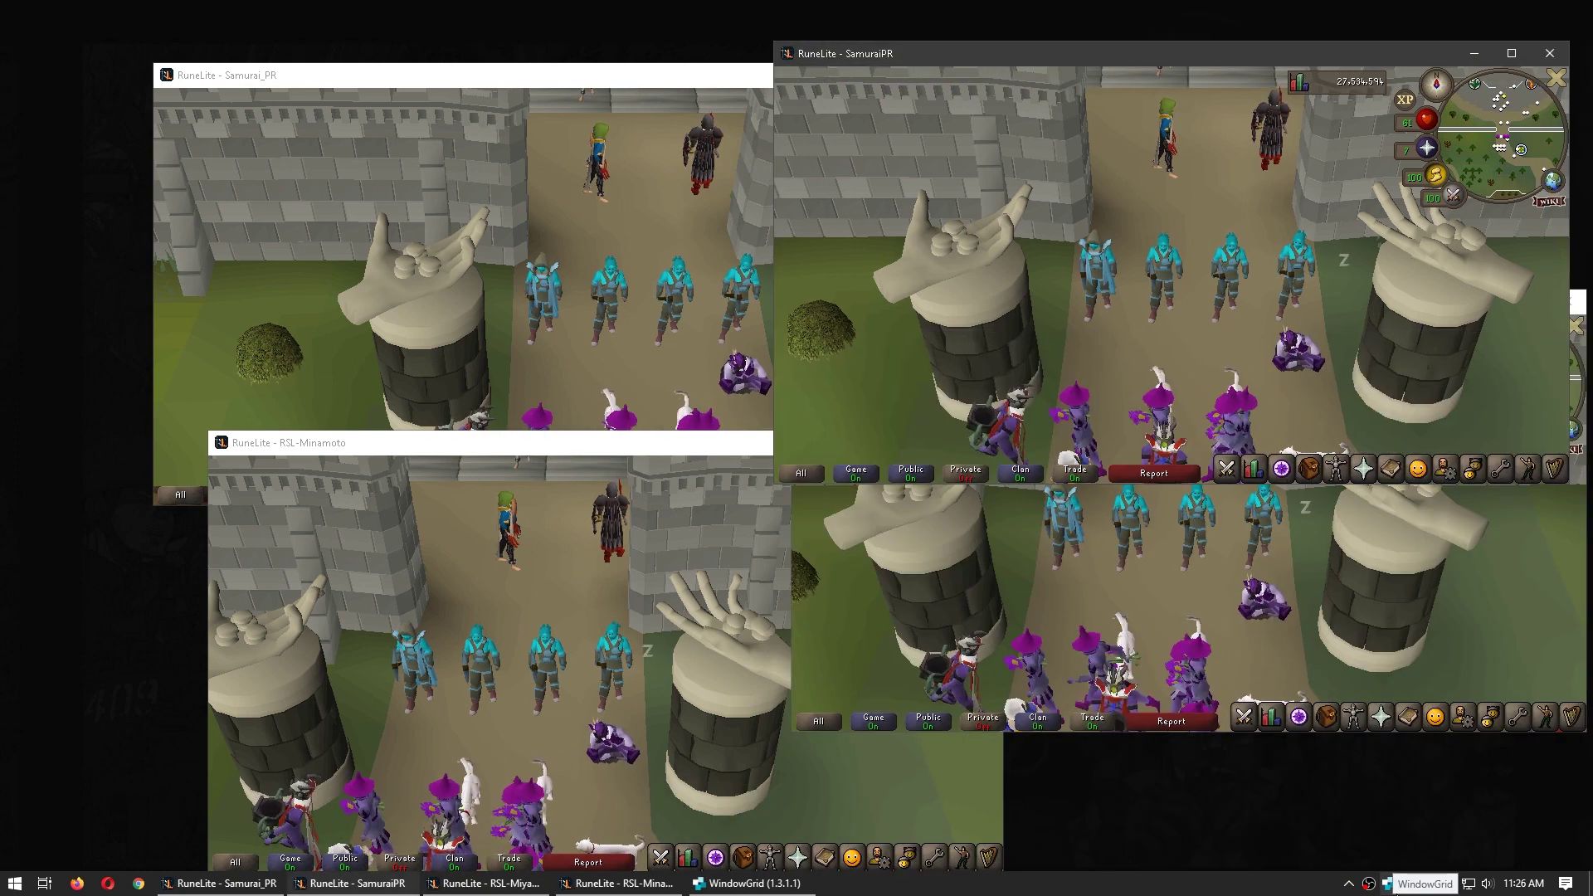
# - Open the WindowGrid 1.3.1.1 settings window from its tray icon
pyautogui.click(1389, 885)
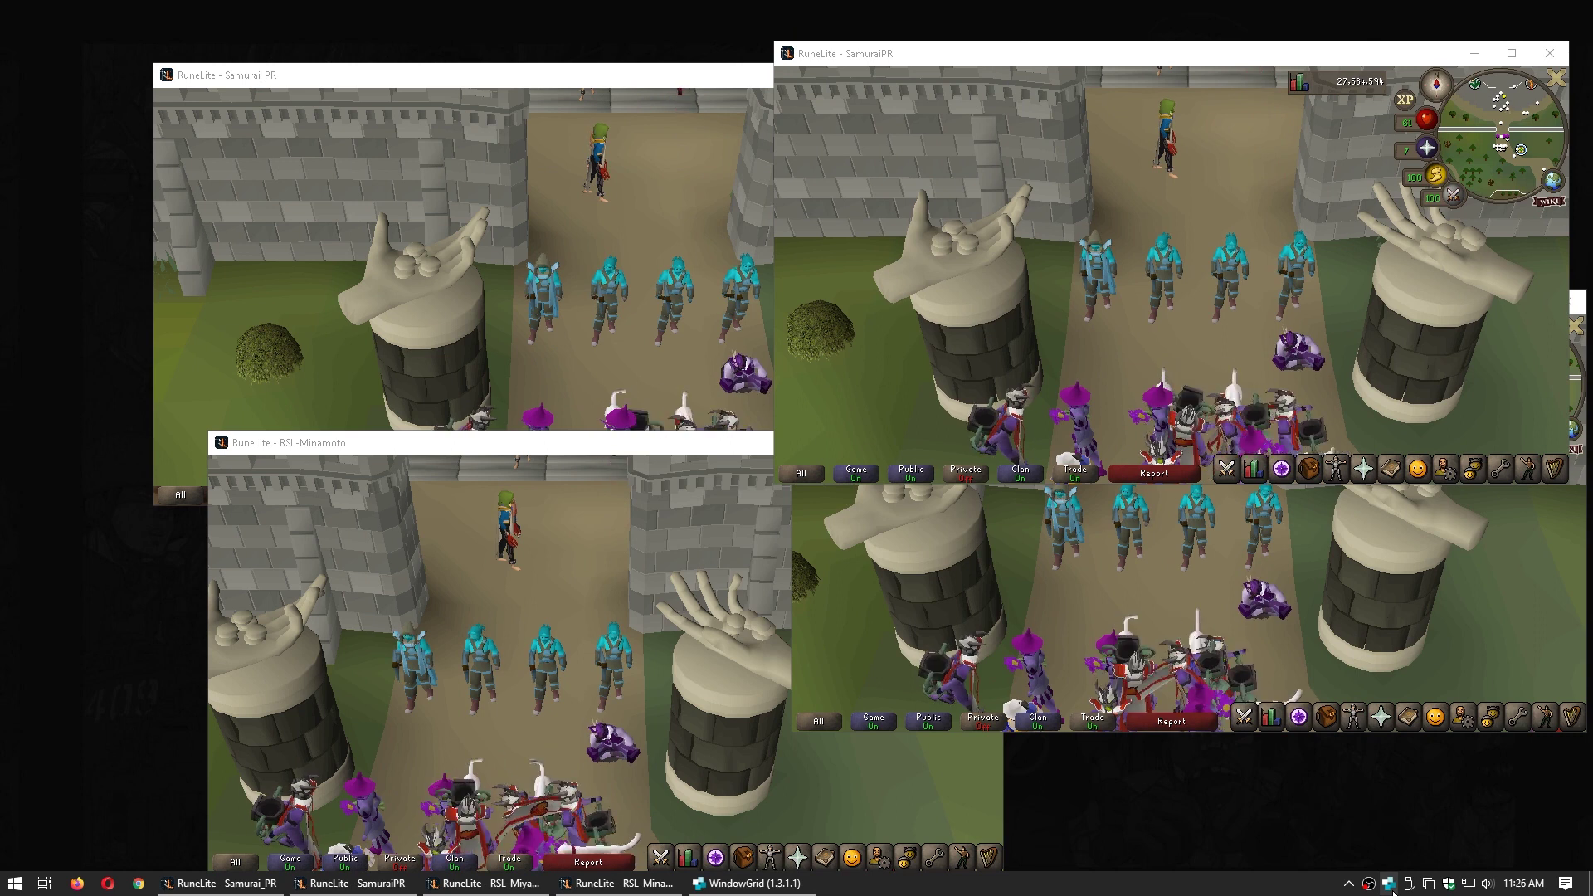
pyautogui.click(751, 884)
pyautogui.rightClick(803, 884)
pyautogui.click(799, 859)
pyautogui.click(1398, 882)
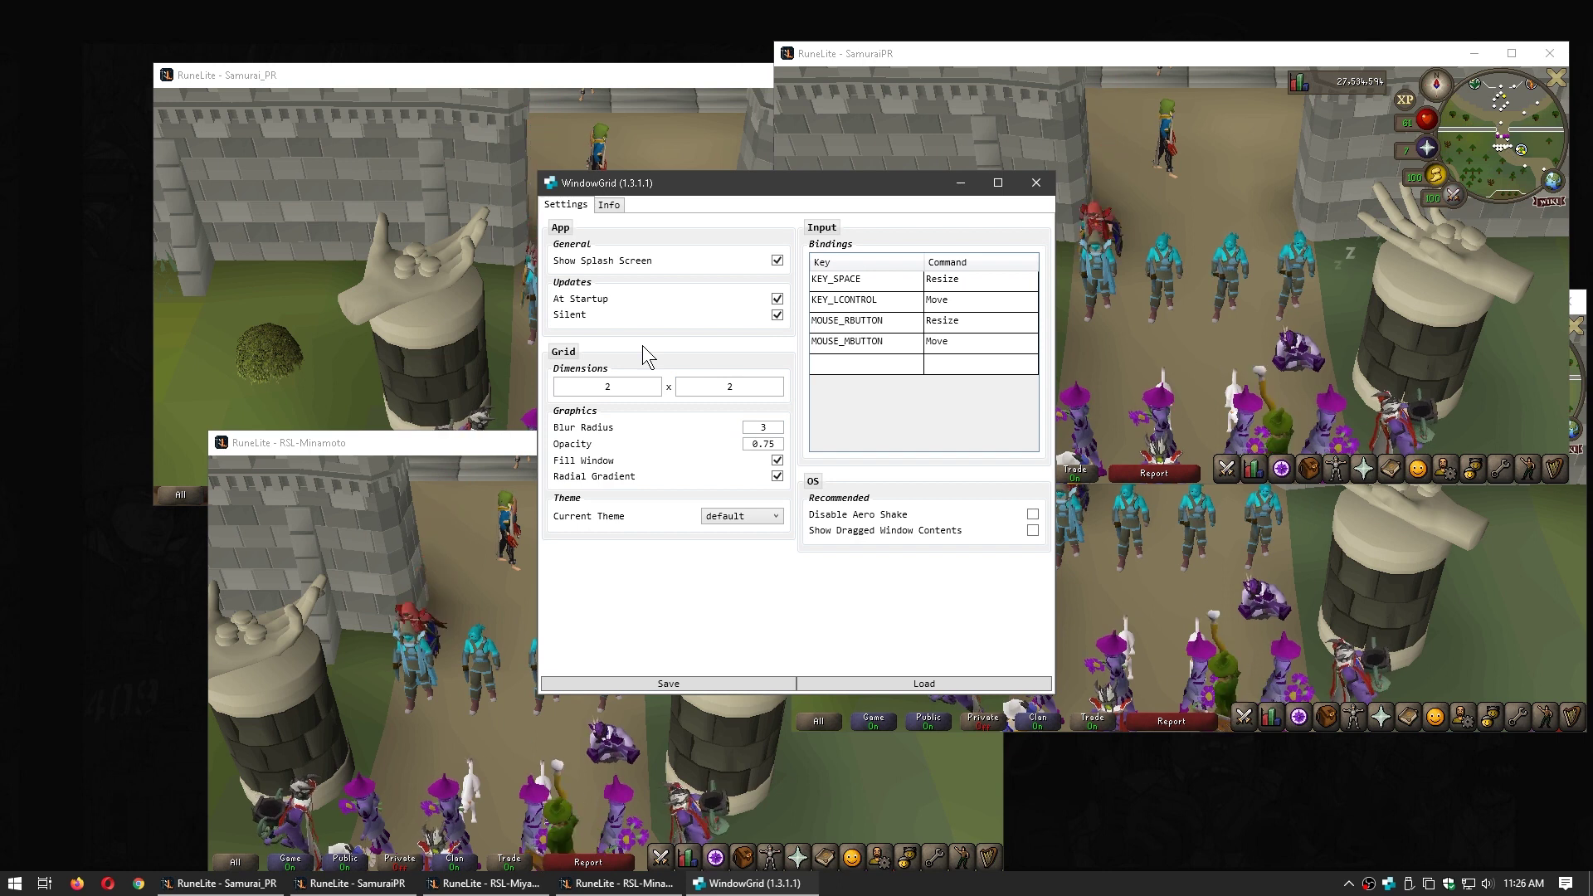
# - Set WindowGrid's dimensions to 2 x 2, save, and hide the settings window
pyautogui.click(727, 388)
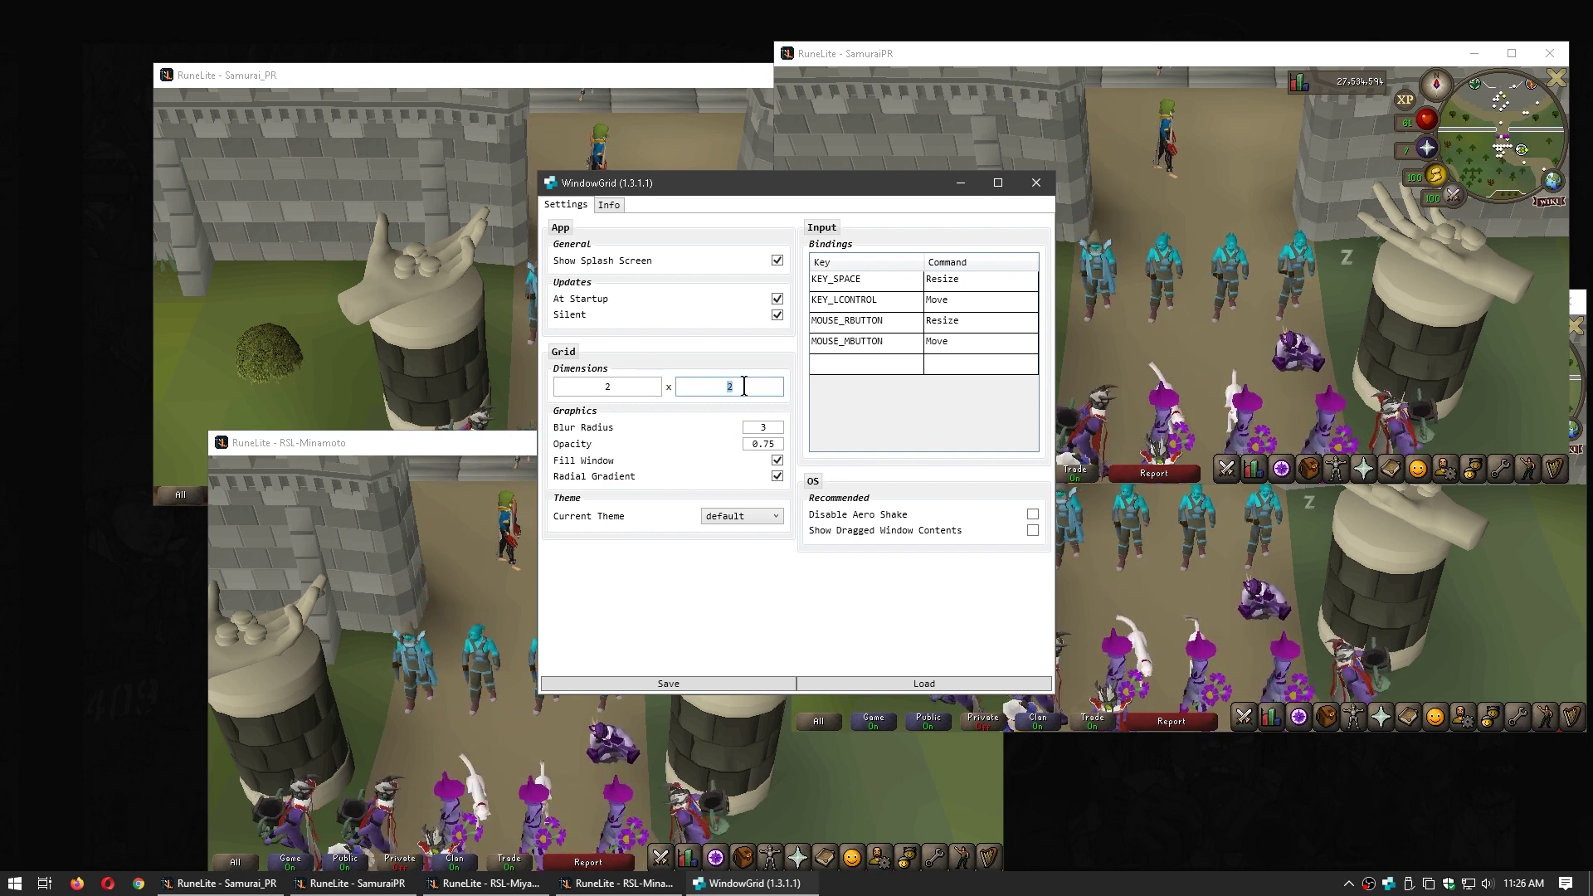
pyautogui.click(734, 684)
pyautogui.moveTo(506, 76); pyautogui.dragTo(332, 50)
pyautogui.moveTo(959, 58); pyautogui.dragTo(717, 12)
pyautogui.moveTo(414, 443); pyautogui.dragTo(1261, 154)
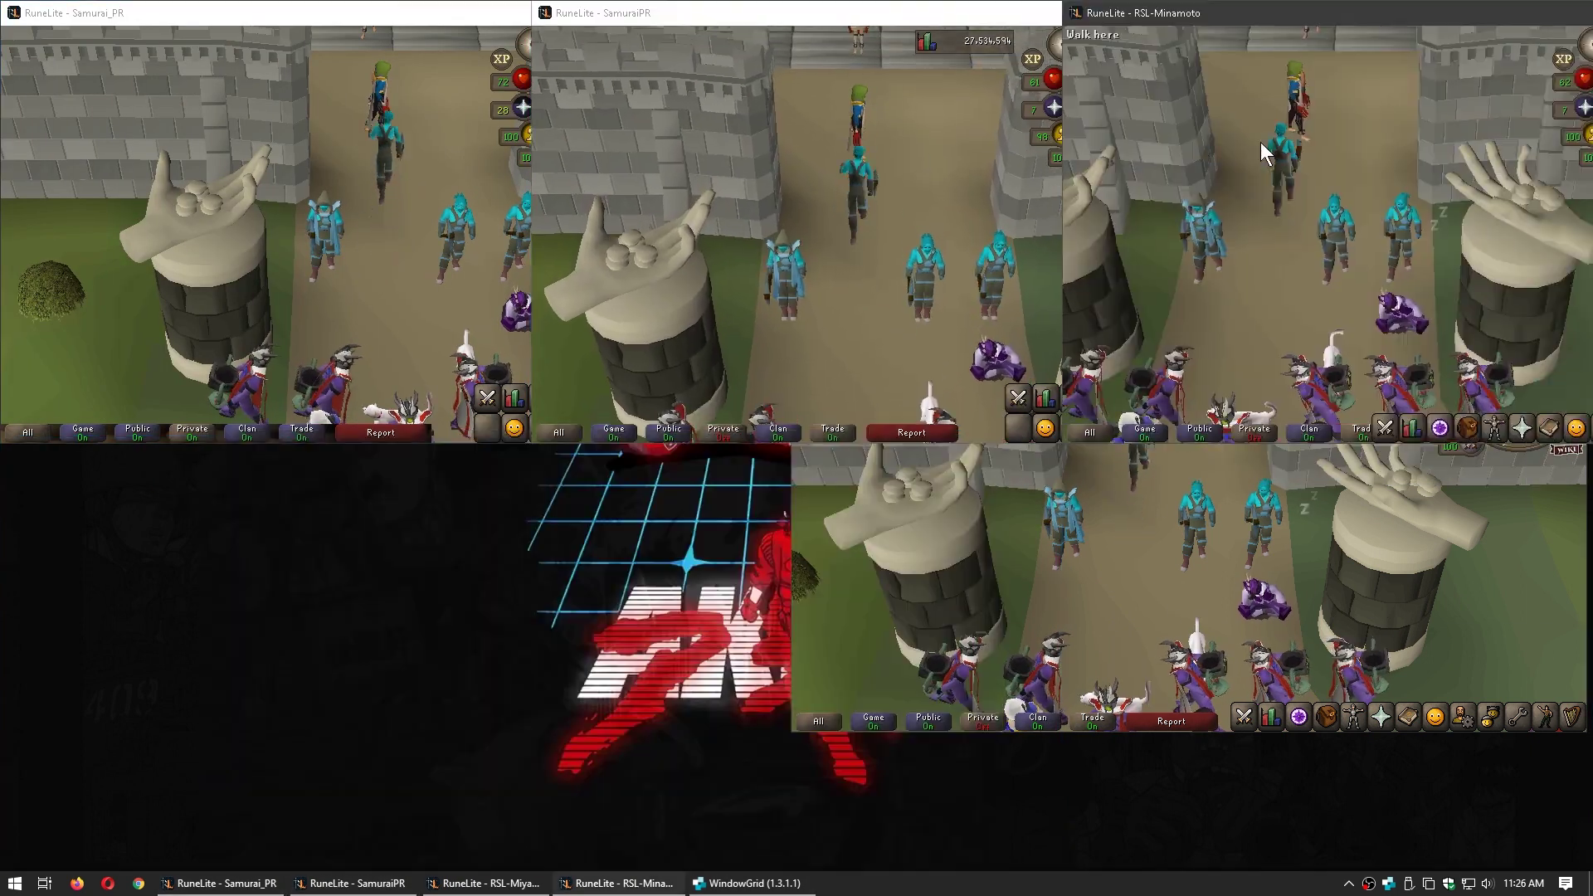
pyautogui.click(946, 378)
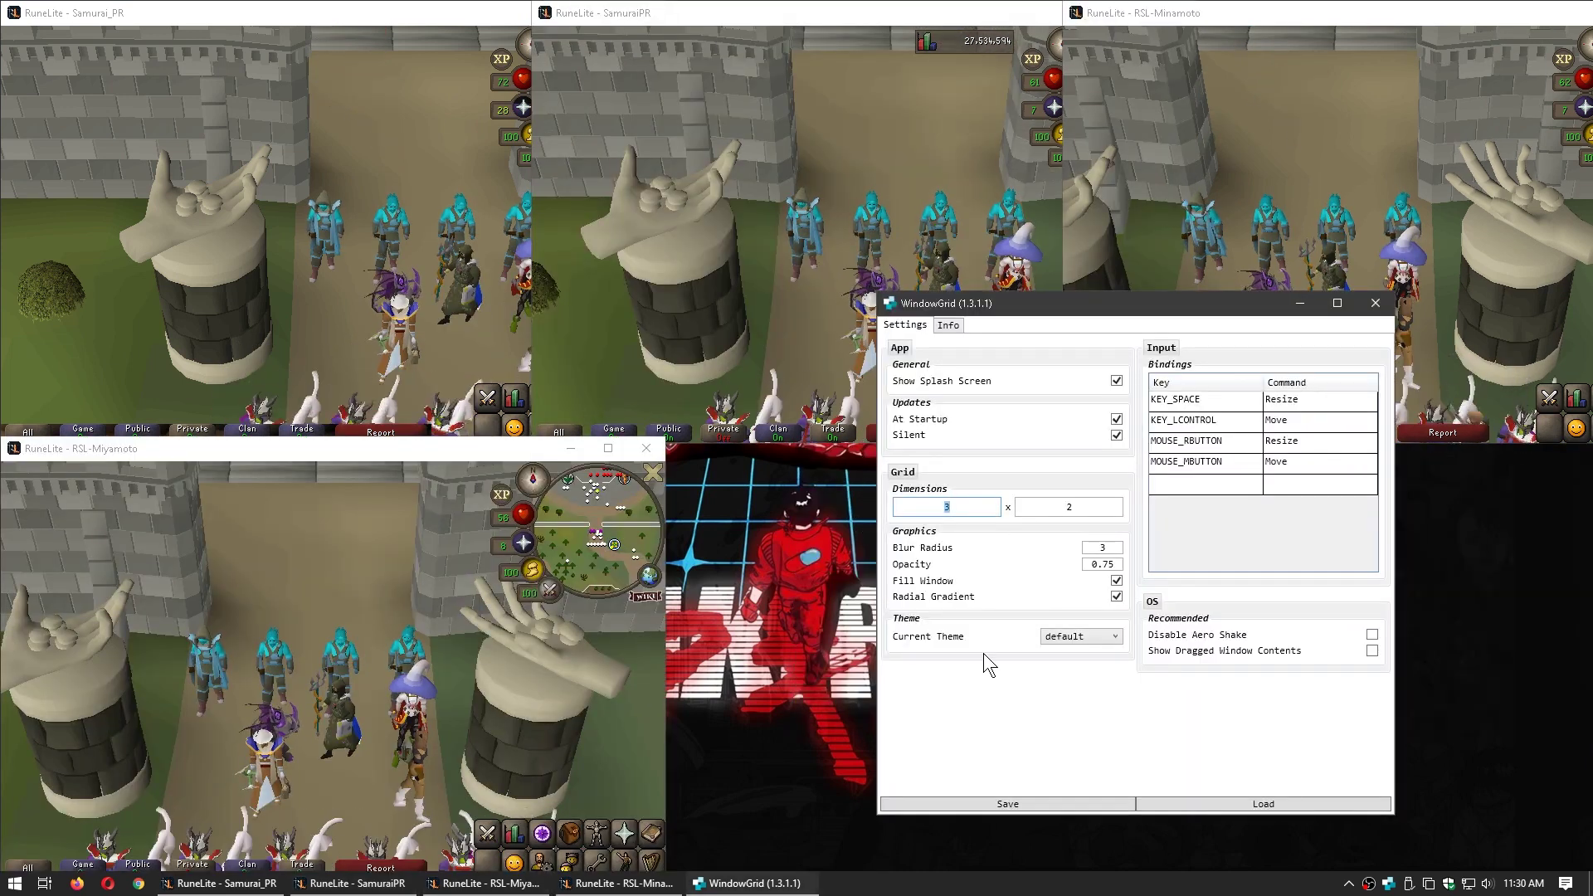
pyautogui.write('2')
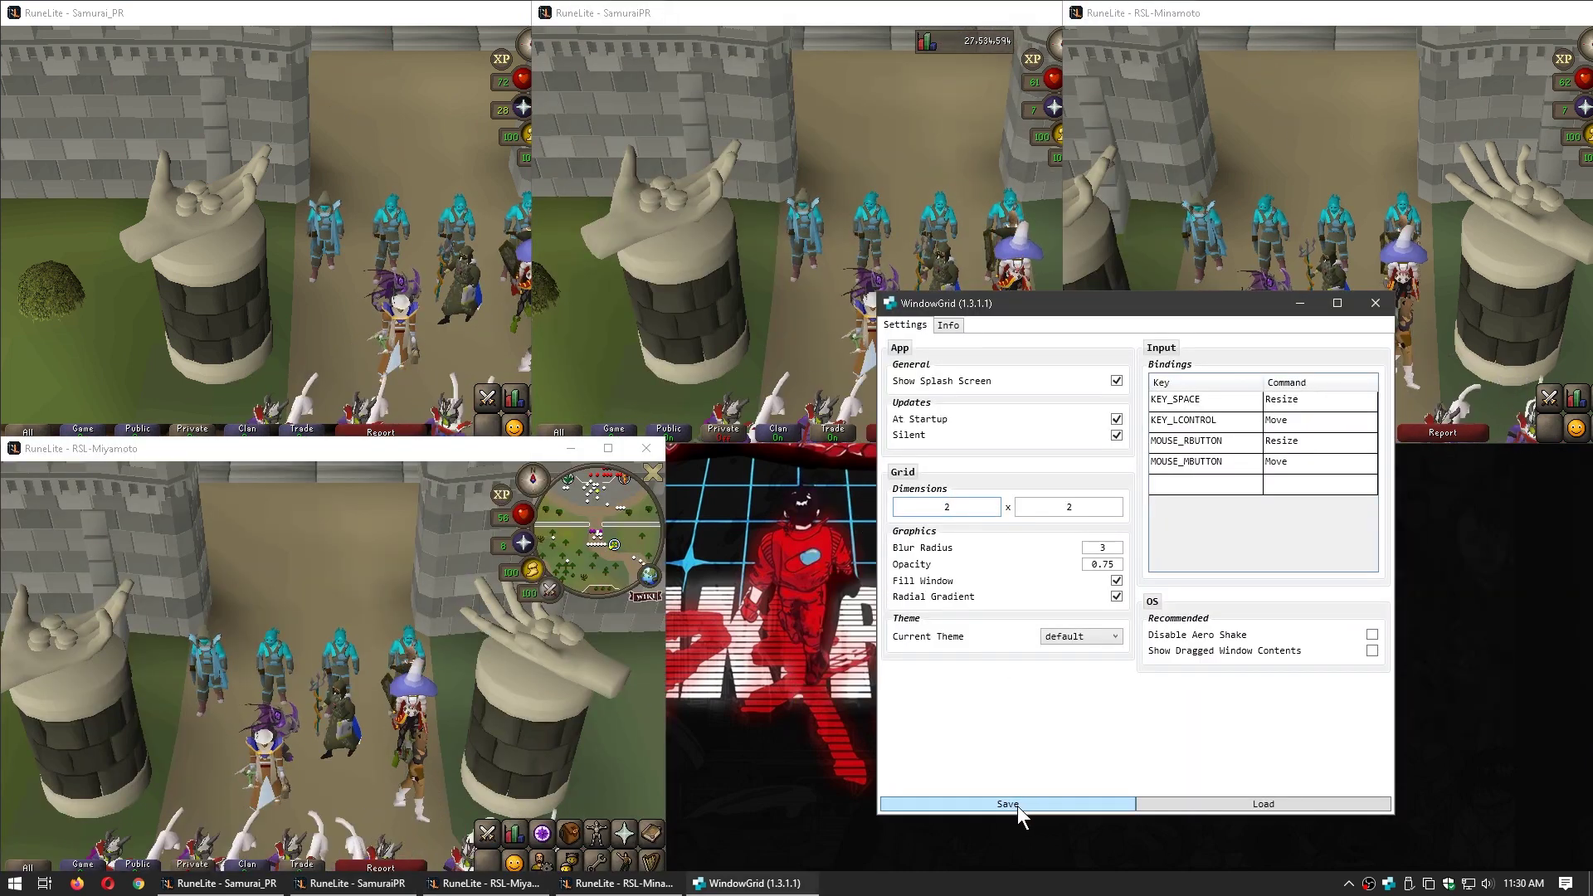
pyautogui.click(1017, 804)
pyautogui.click(1300, 303)
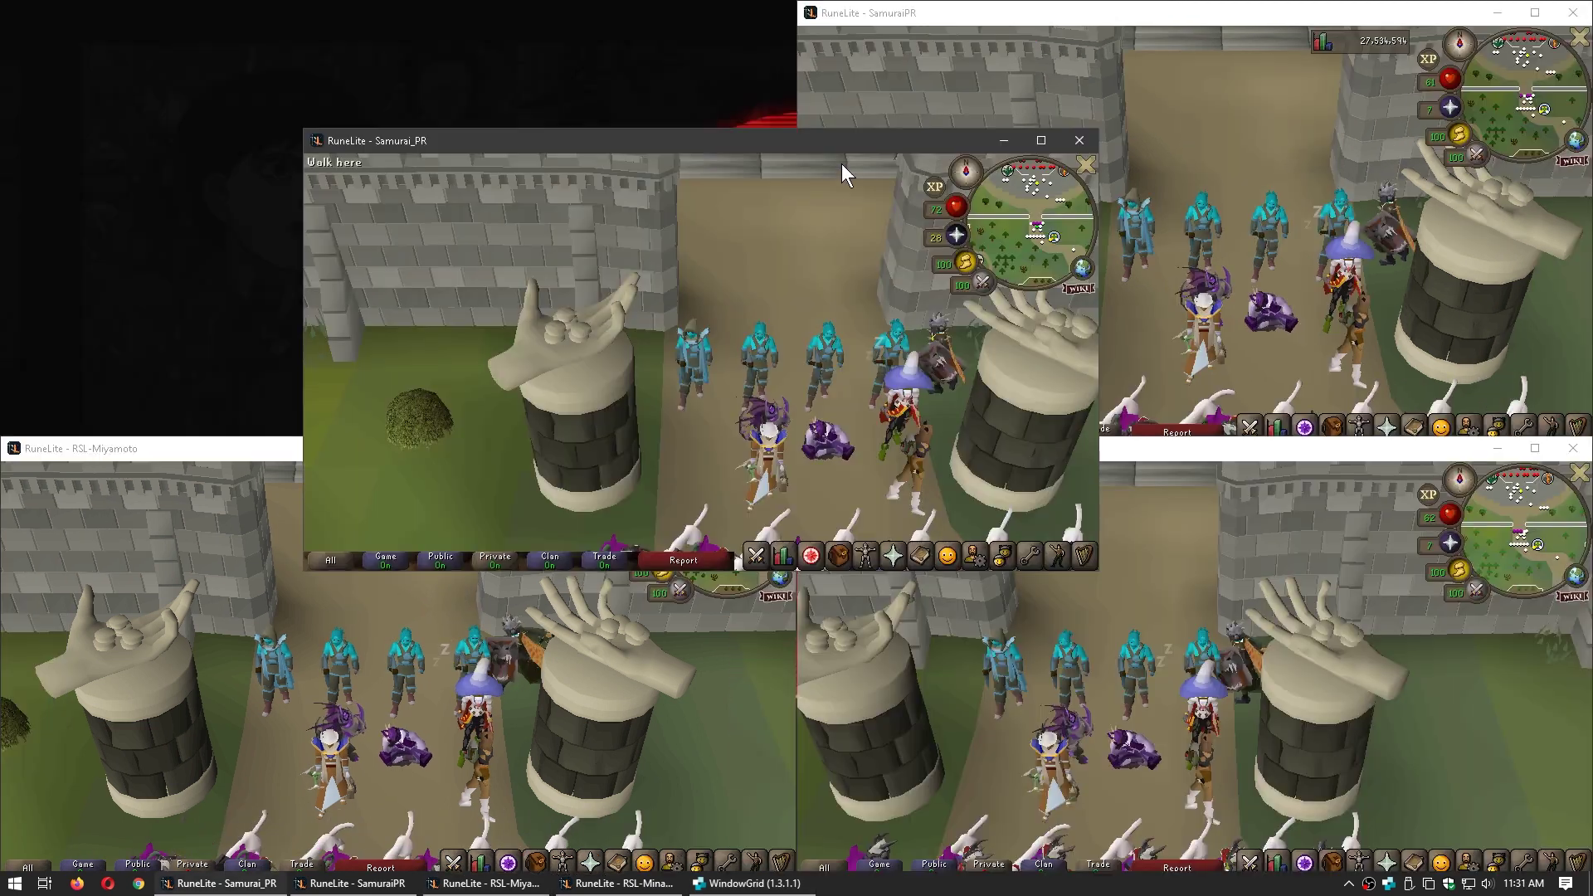
# - Snap the Samurai_PR, Miyamoto and other game windows into the 2x2 quadrants
pyautogui.moveTo(814, 142); pyautogui.dragTo(755, 121)
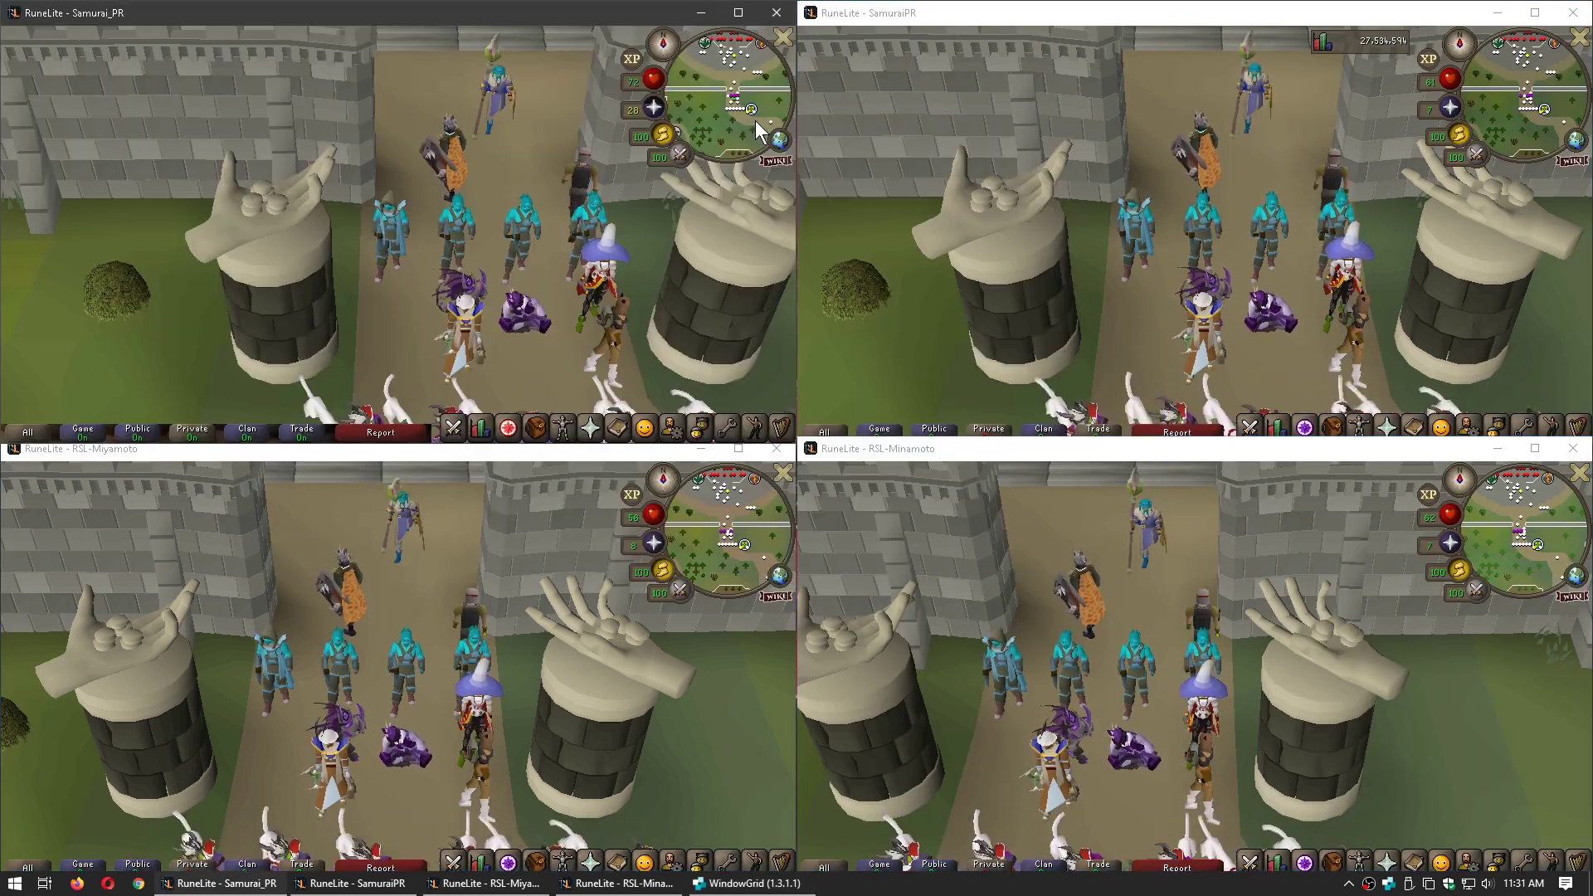
pyautogui.moveTo(933, 449); pyautogui.dragTo(886, 488)
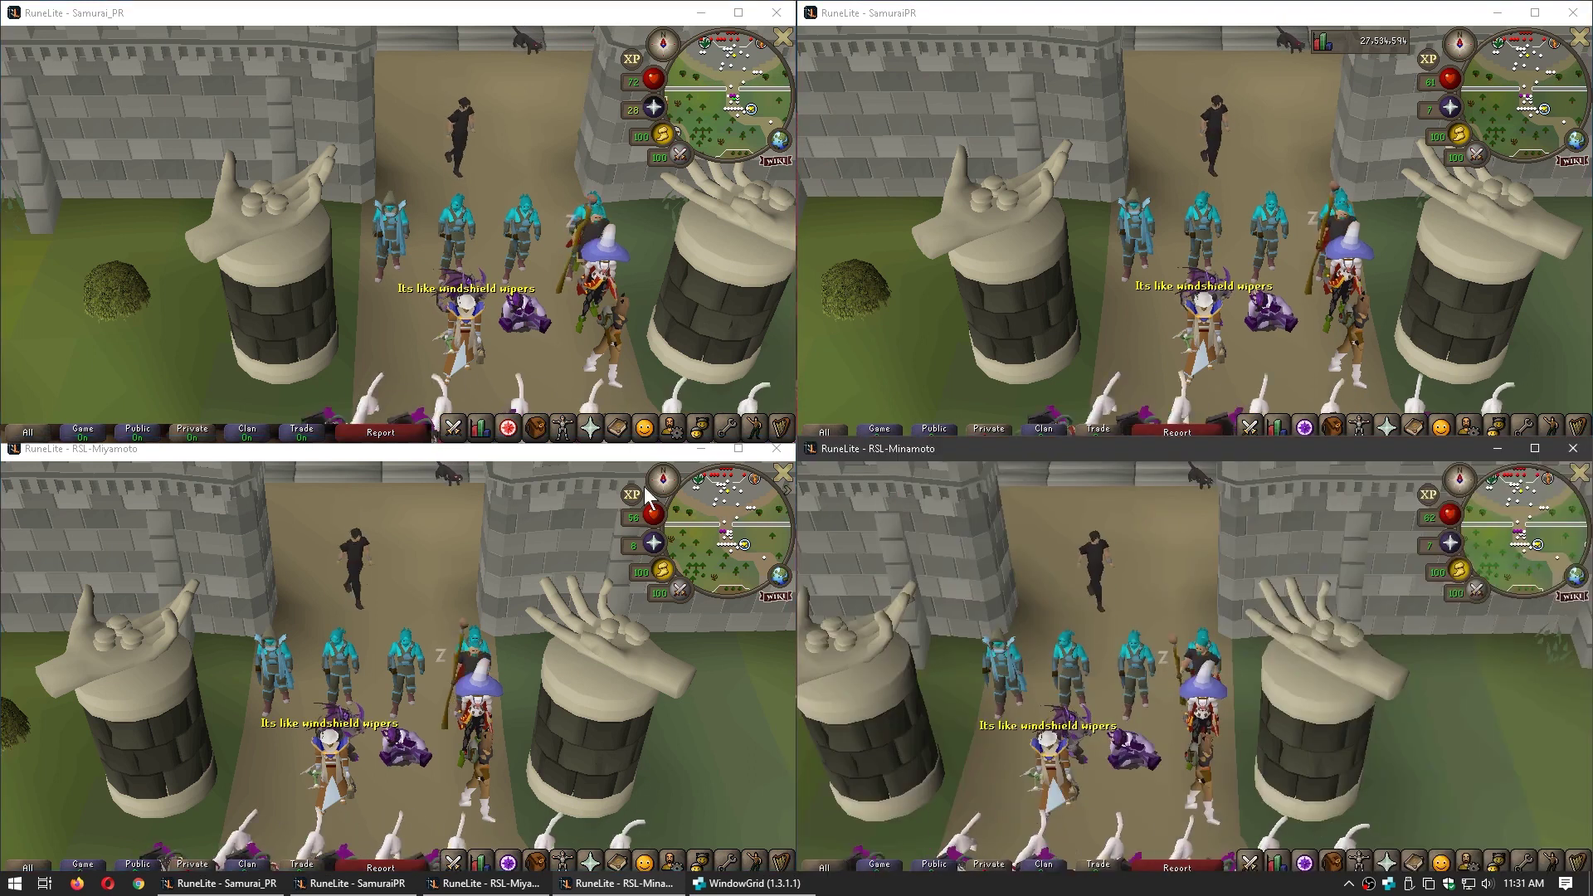
pyautogui.moveTo(520, 451); pyautogui.dragTo(884, 325)
pyautogui.moveTo(938, 8); pyautogui.dragTo(950, 604)
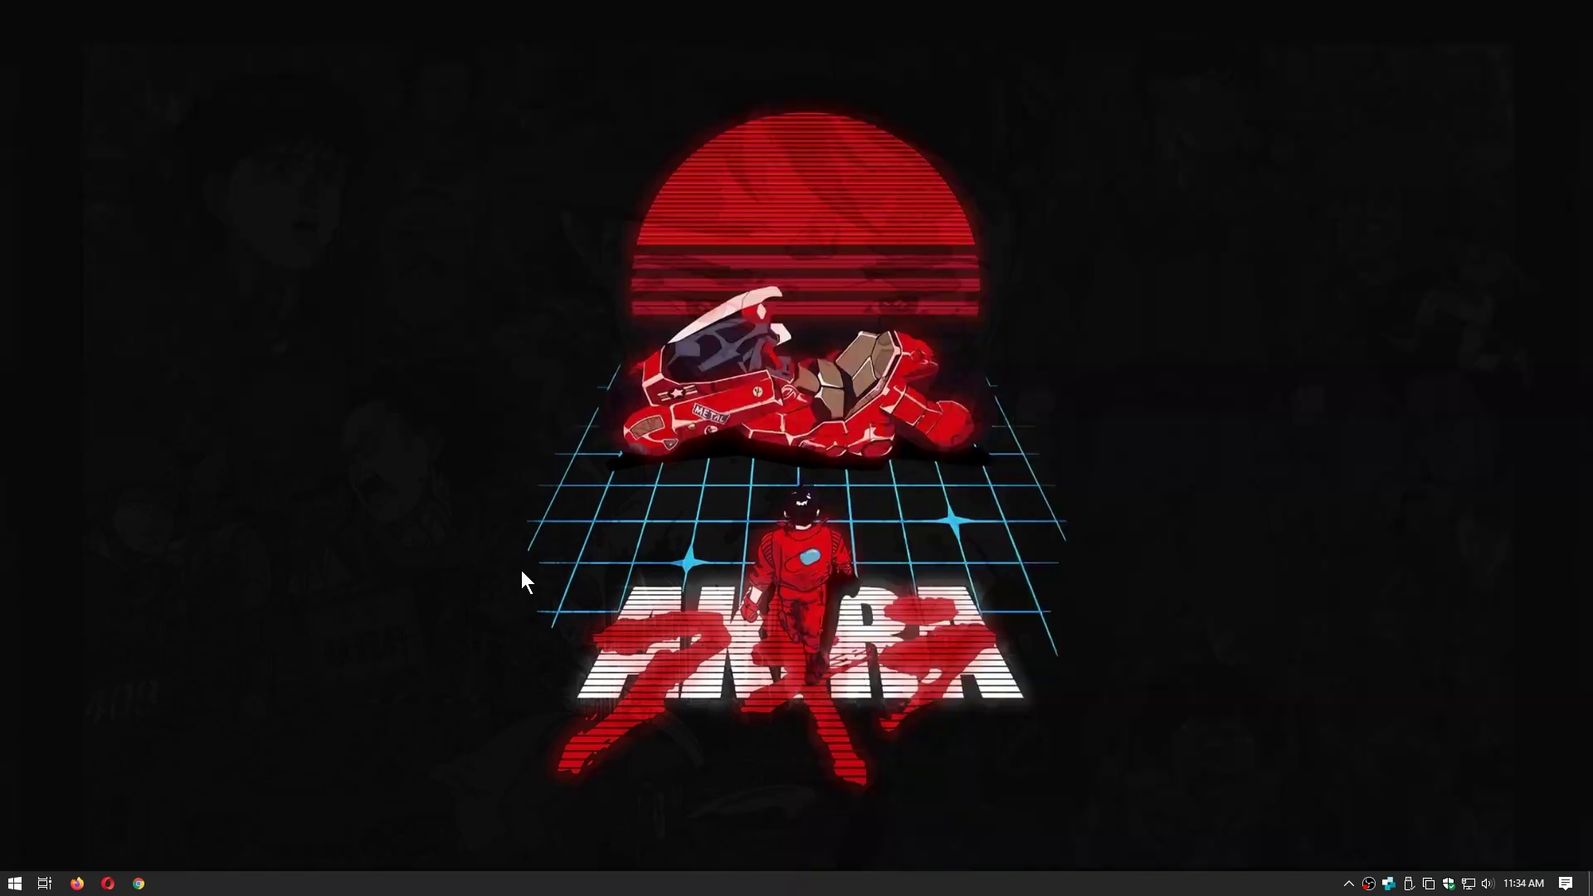
pyautogui.rightClick(521, 570)
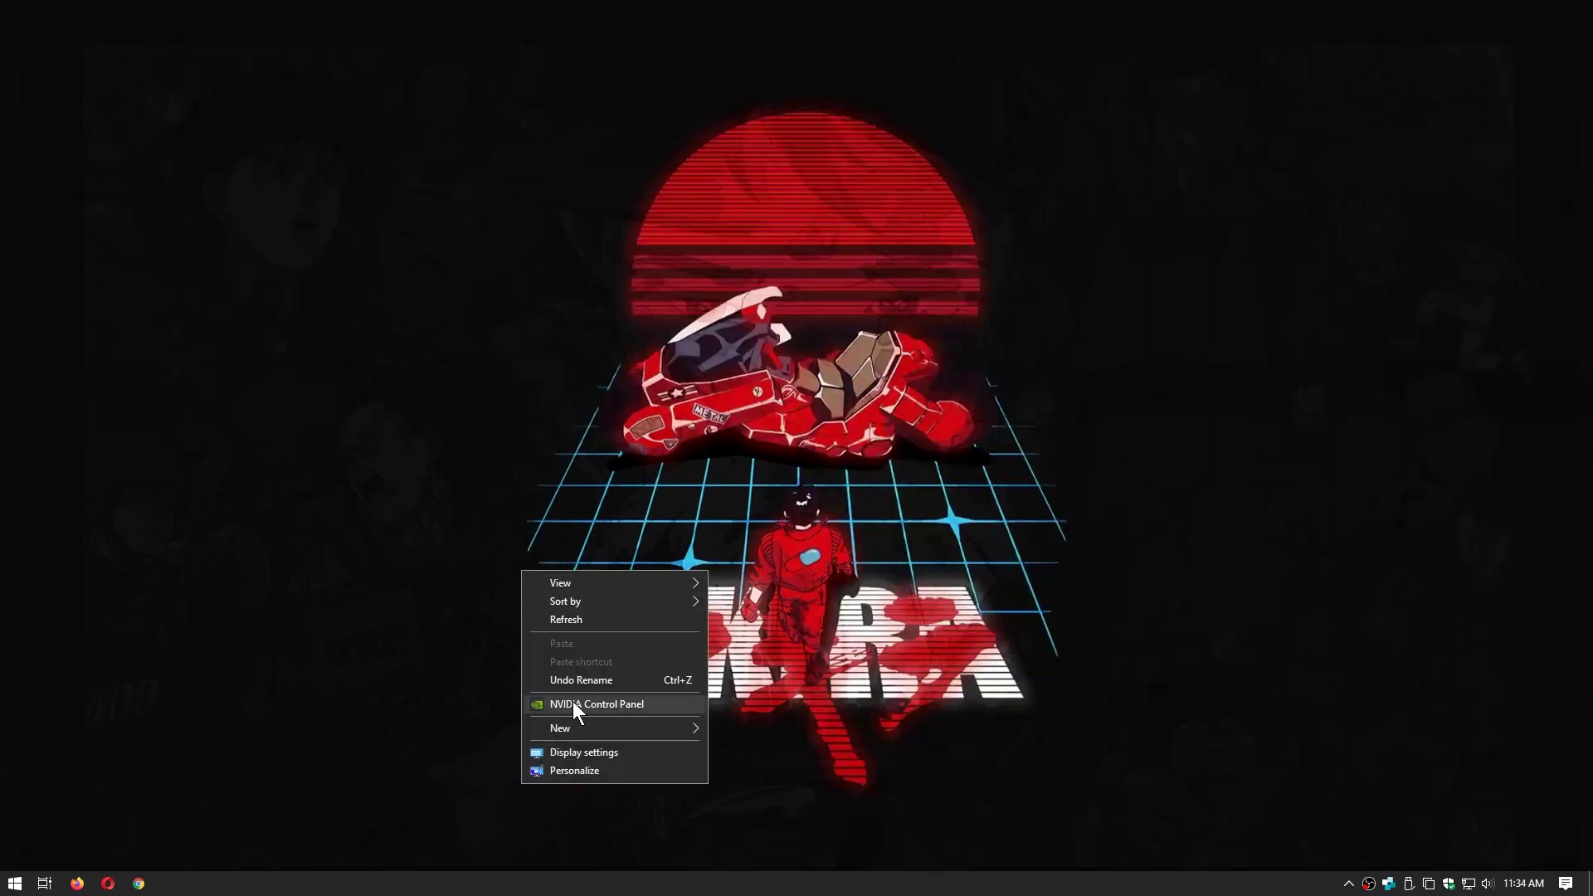
pyautogui.click(585, 752)
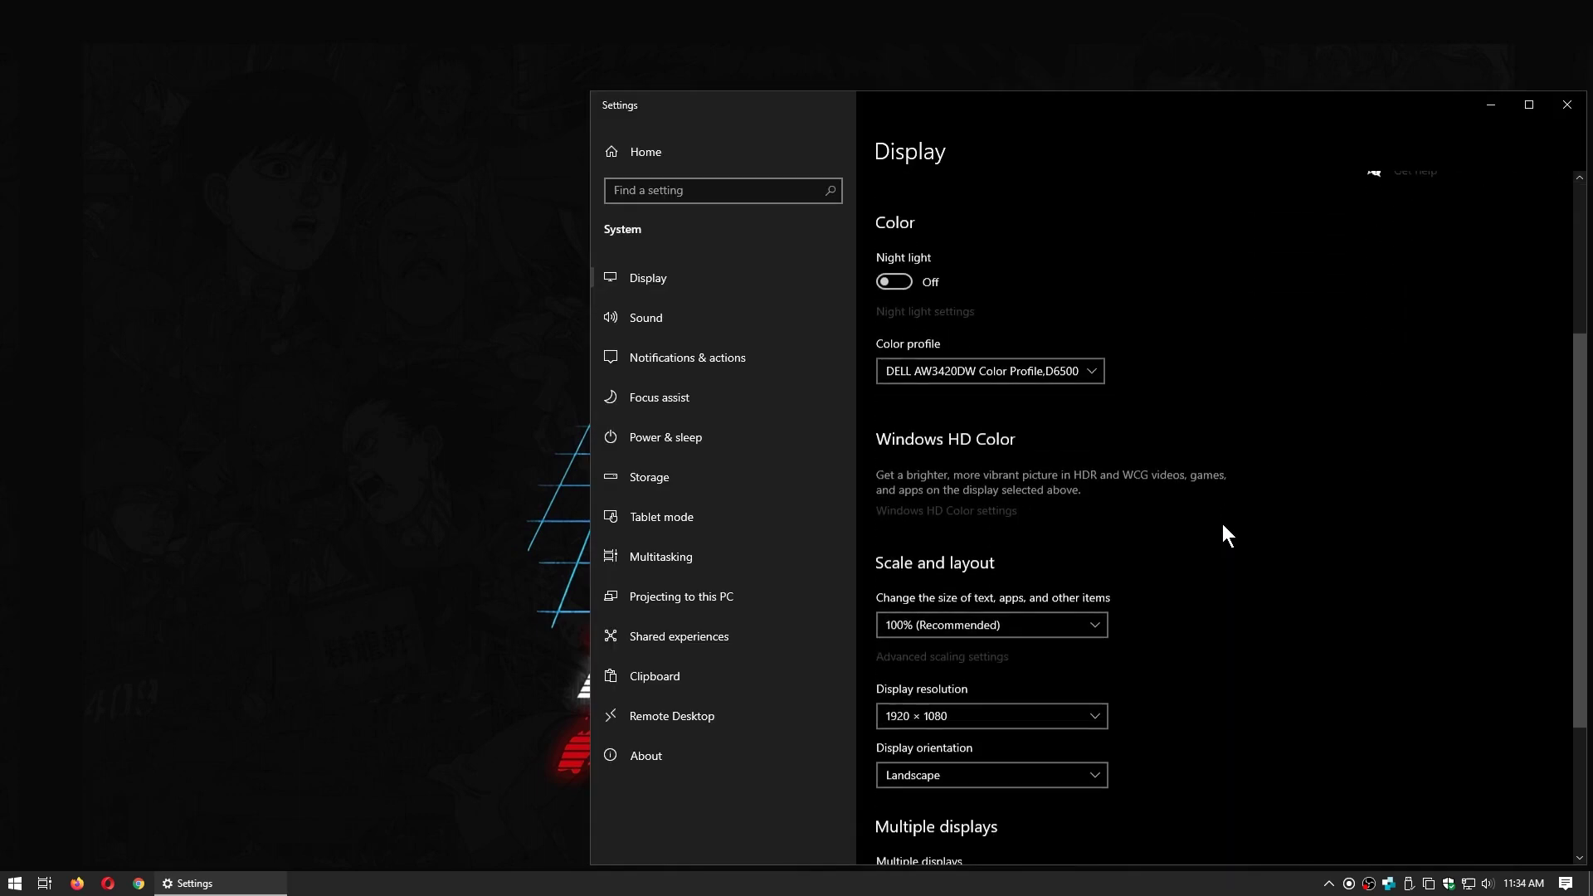
pyautogui.scroll(-2, 1223, 525)
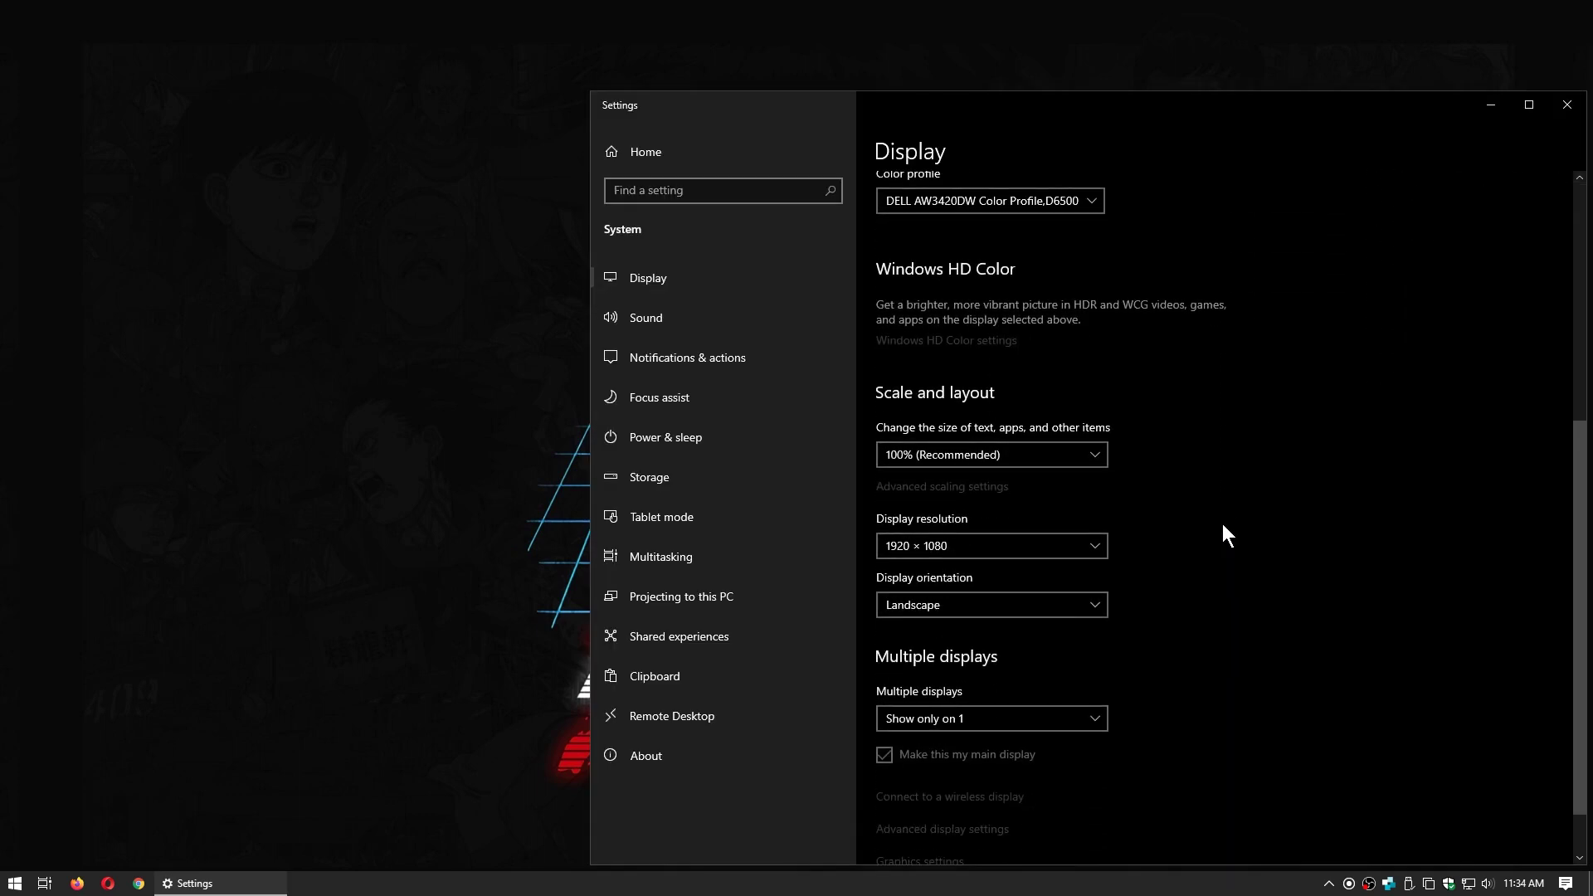
pyautogui.click(962, 455)
pyautogui.click(1037, 461)
pyautogui.click(1567, 104)
pyautogui.rightClick(750, 305)
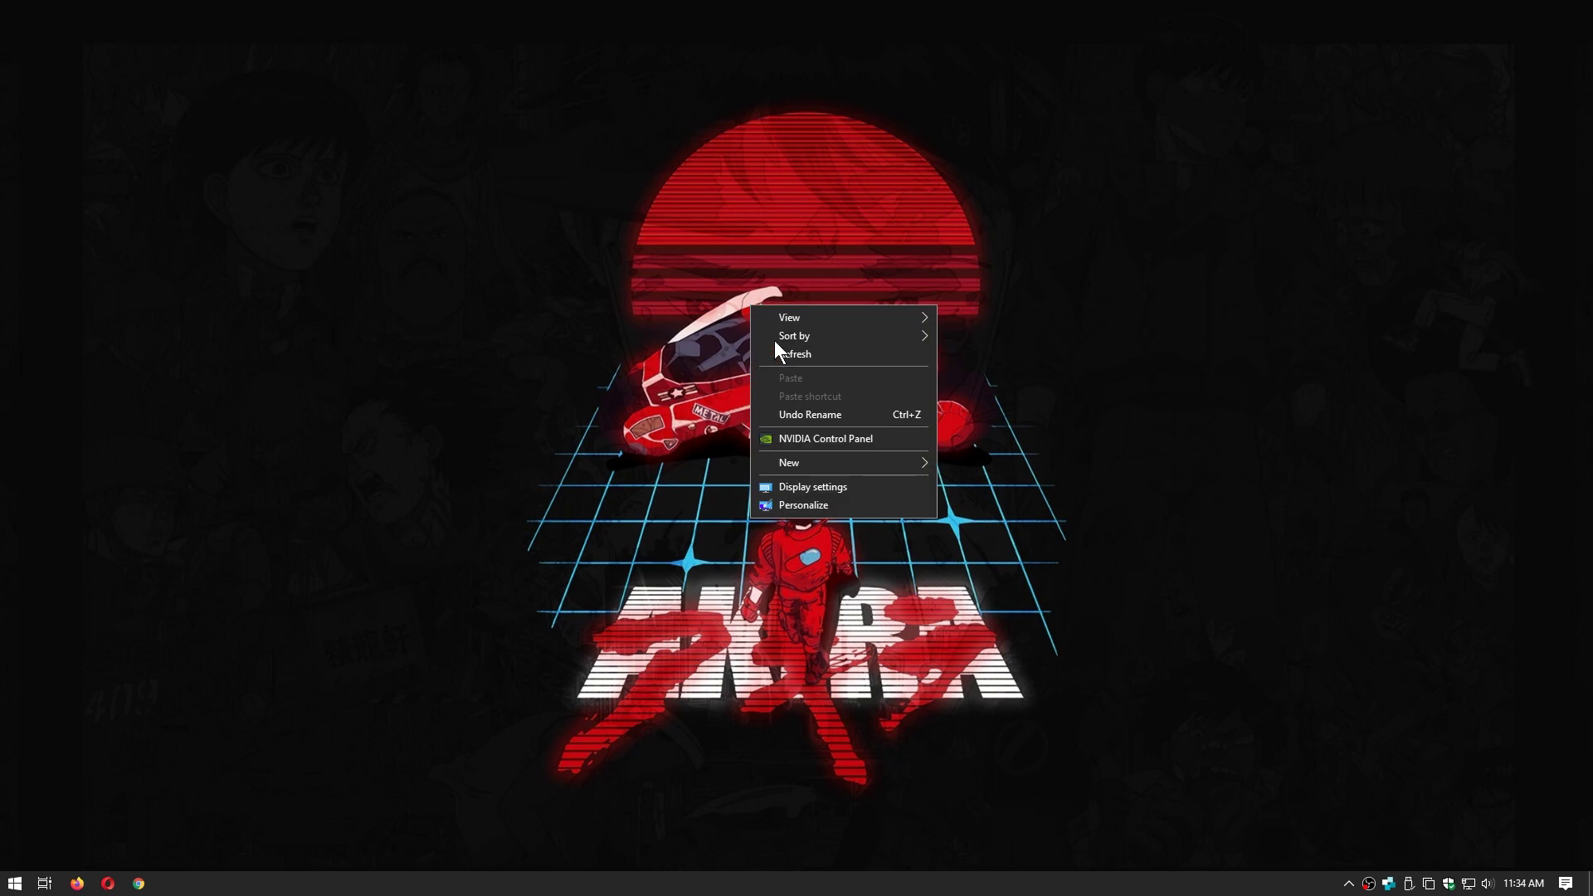
pyautogui.click(831, 440)
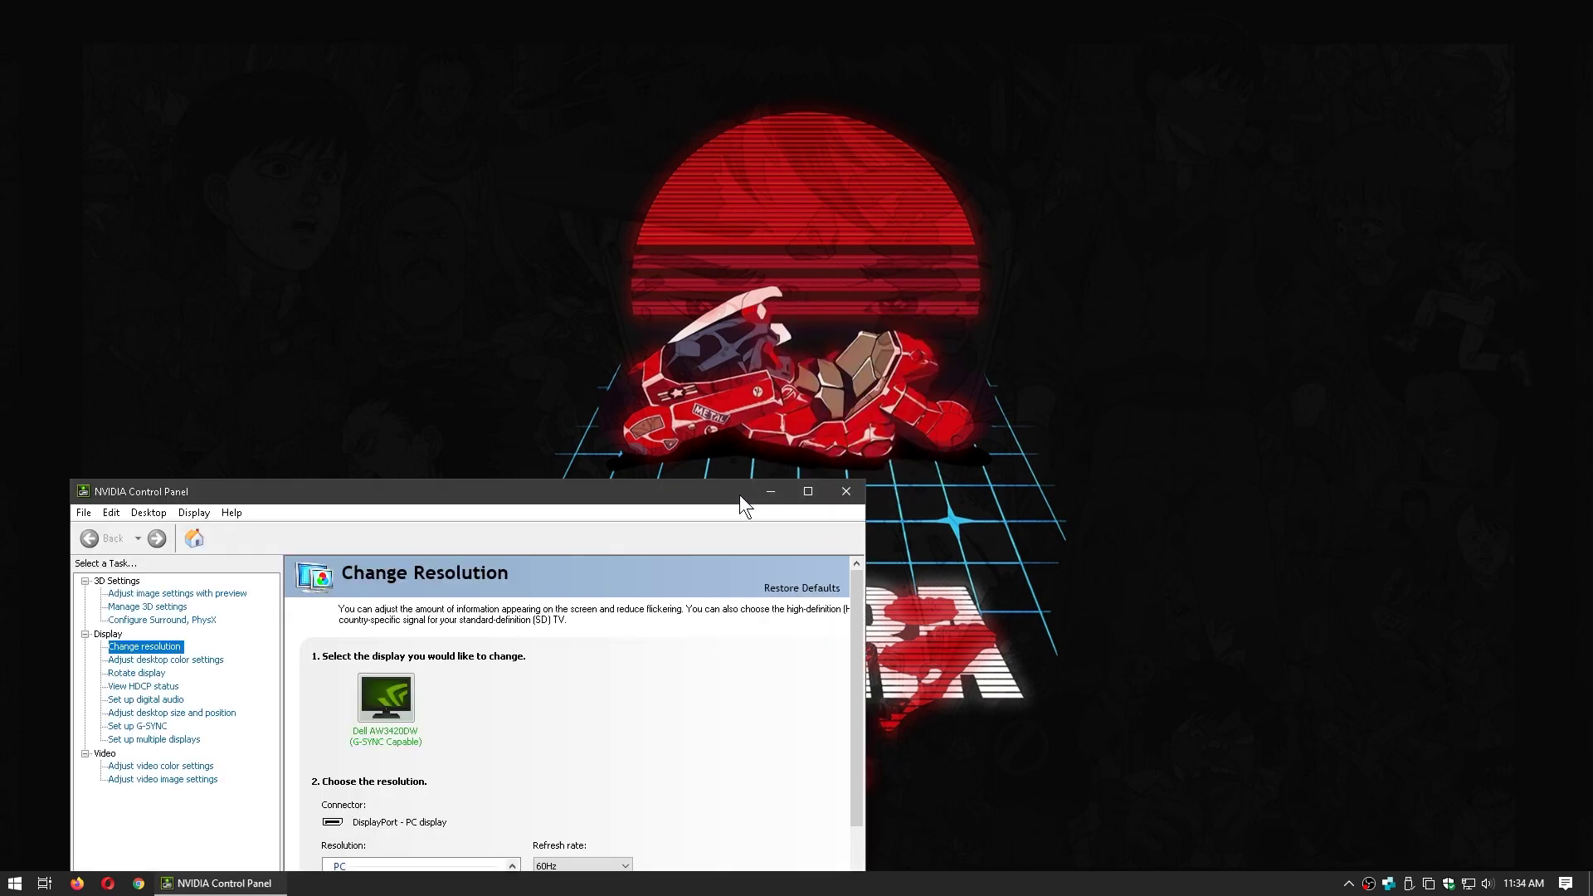
pyautogui.doubleClick(740, 496)
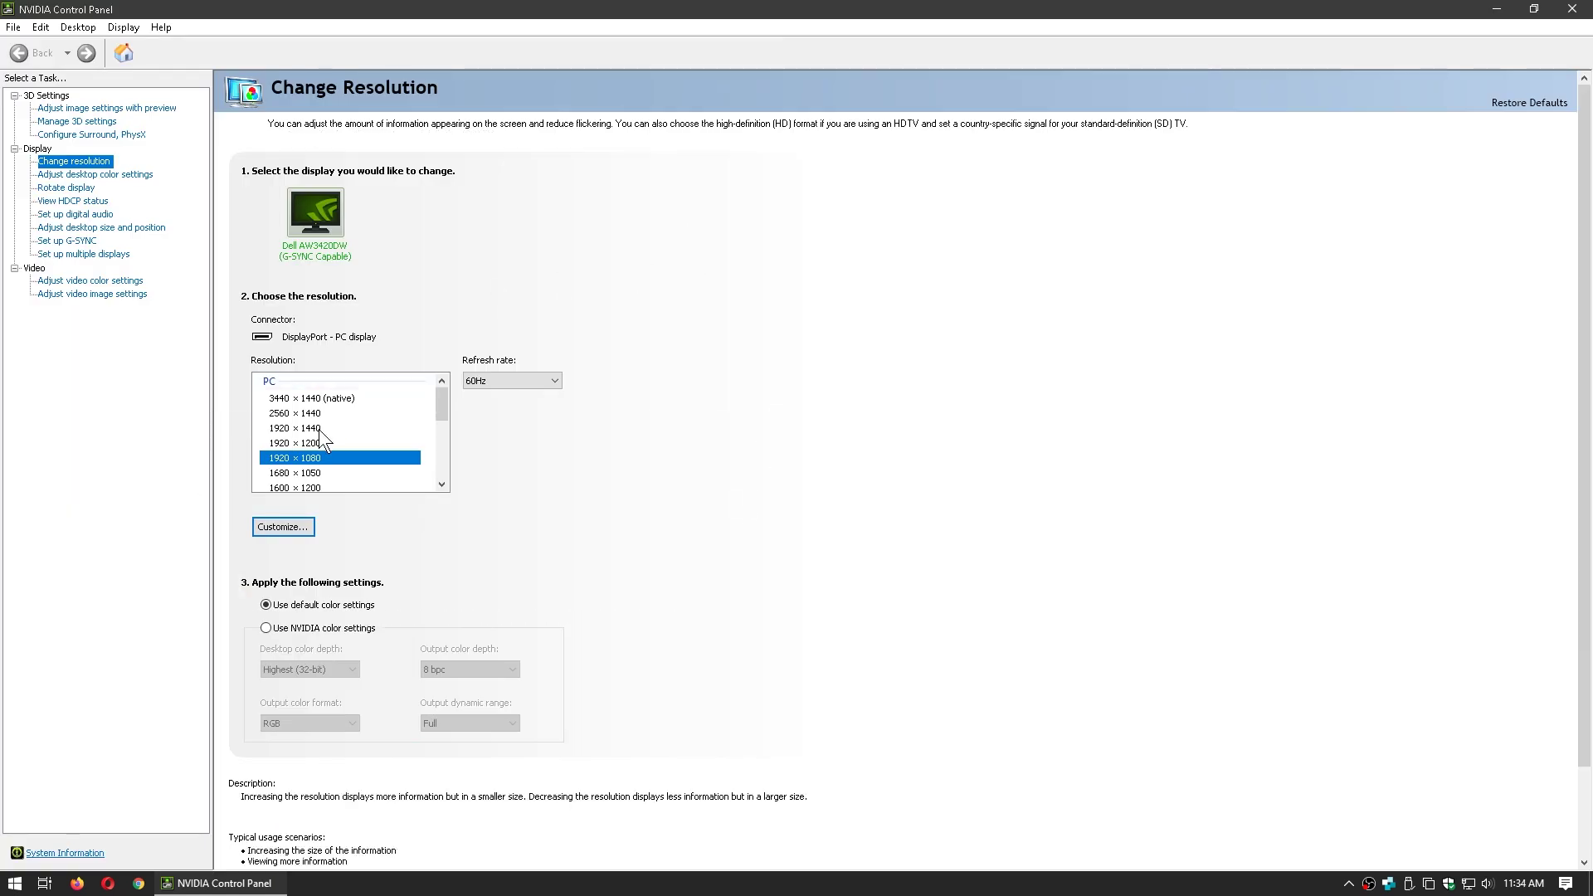
pyautogui.moveTo(439, 410); pyautogui.dragTo(445, 476)
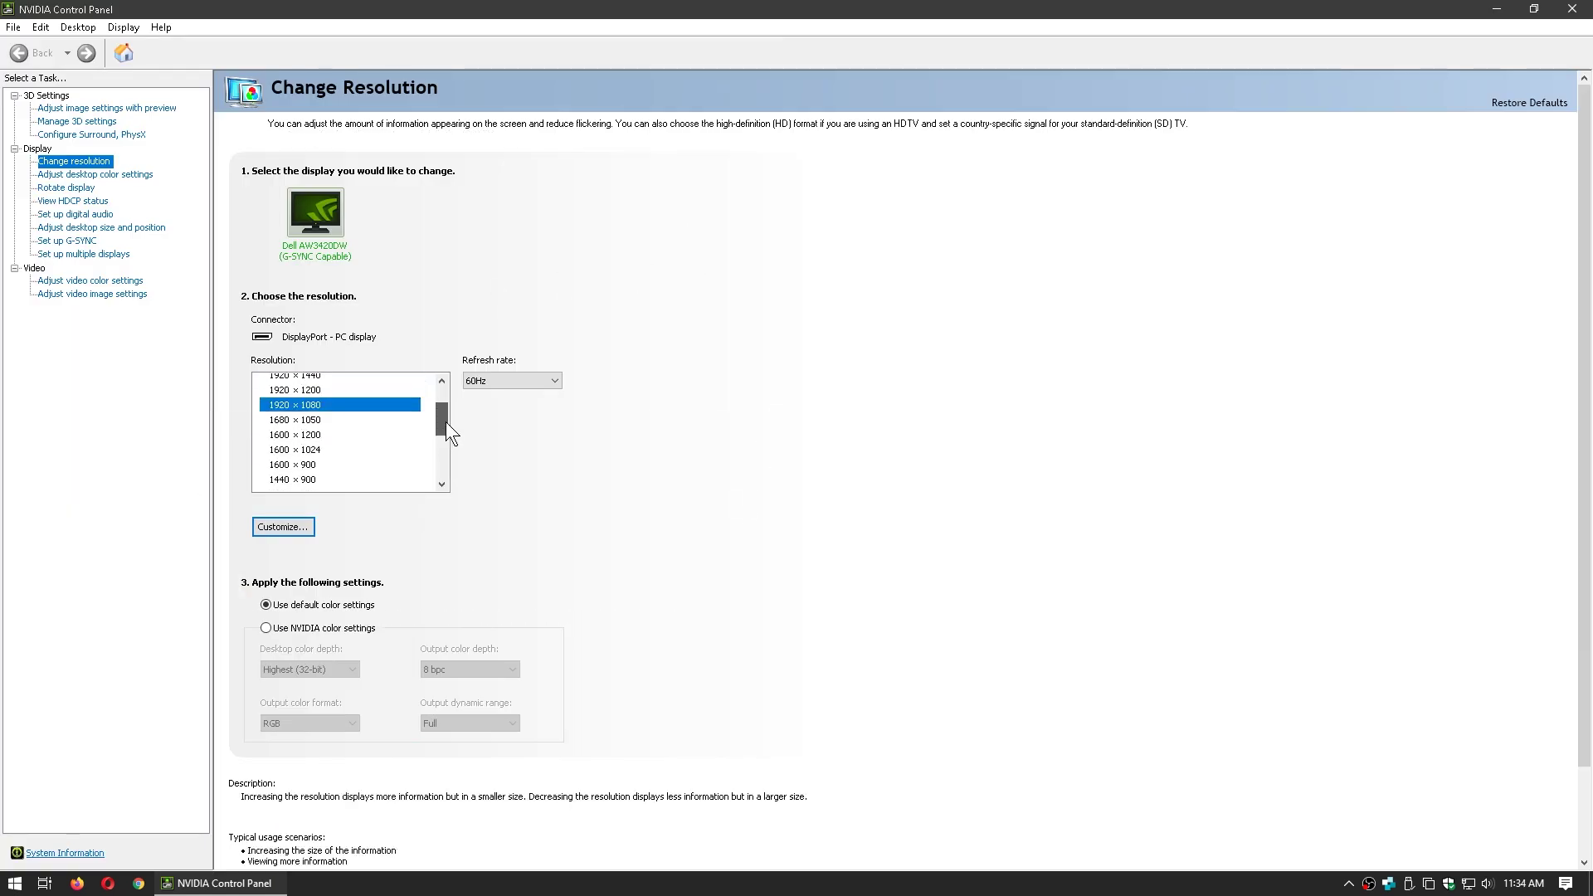
pyautogui.scroll(2, 375, 466)
pyautogui.click(296, 528)
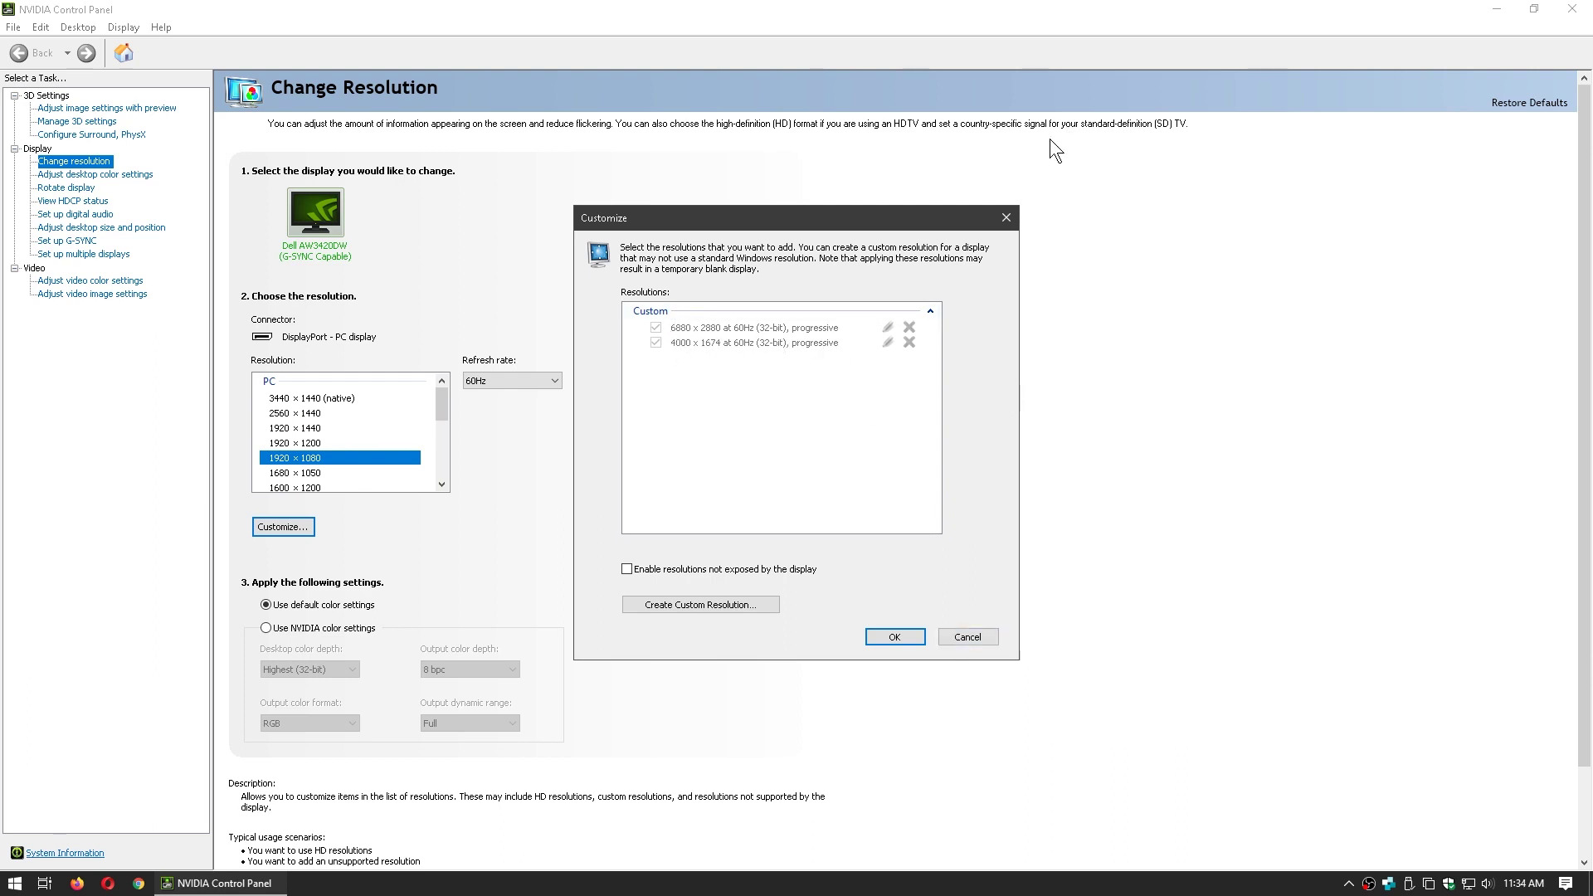
pyautogui.click(1005, 219)
pyautogui.click(1572, 10)
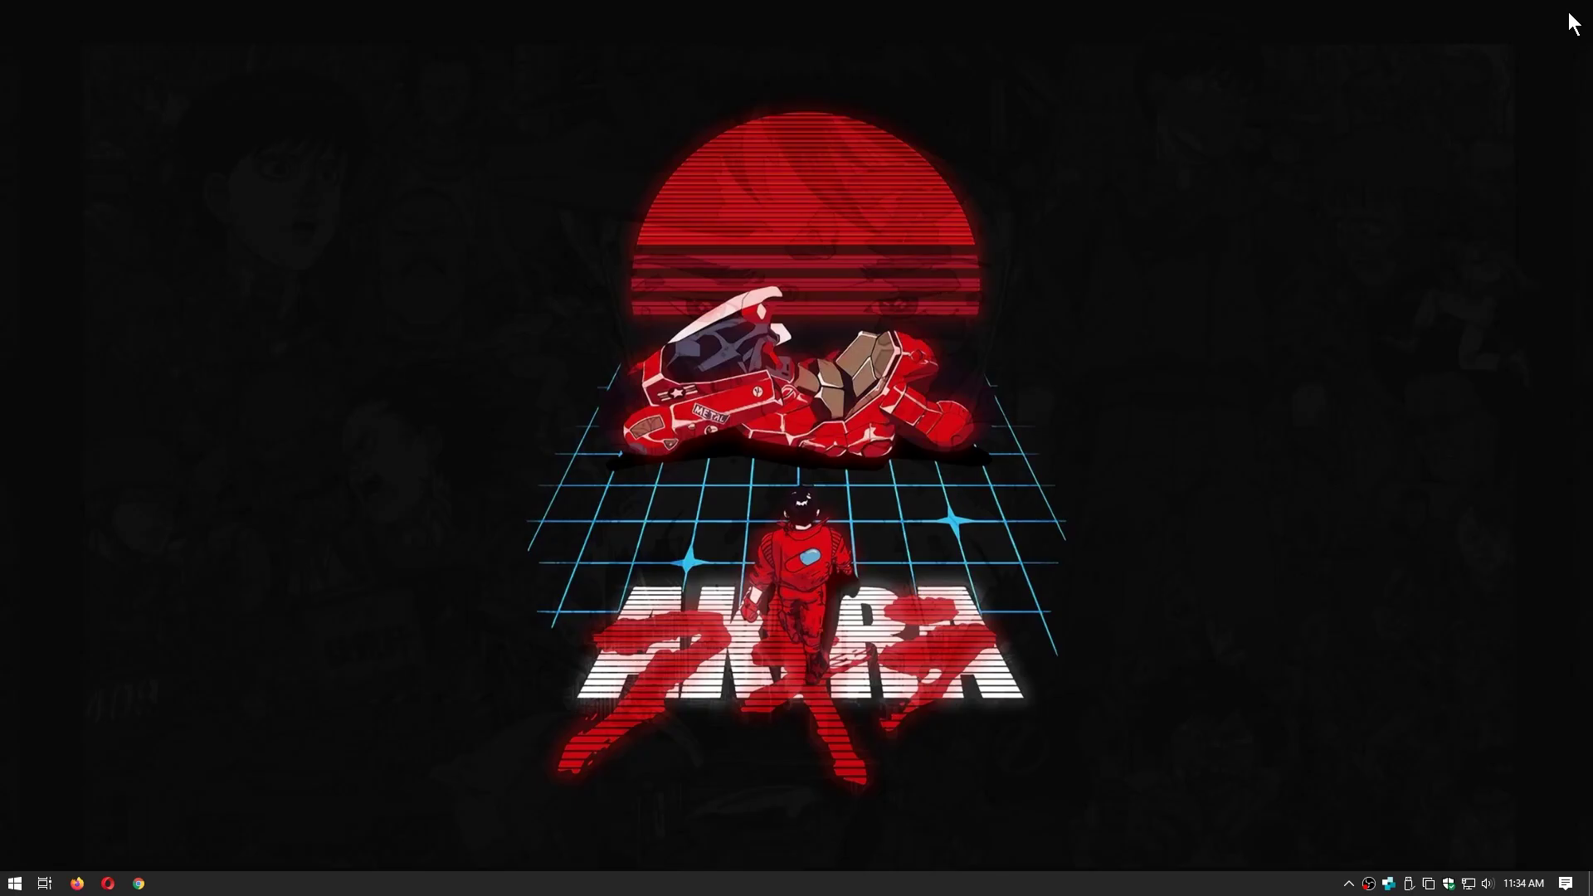
# - Open Display settings from the desktop menu and expand the Display resolution list
pyautogui.rightClick(998, 295)
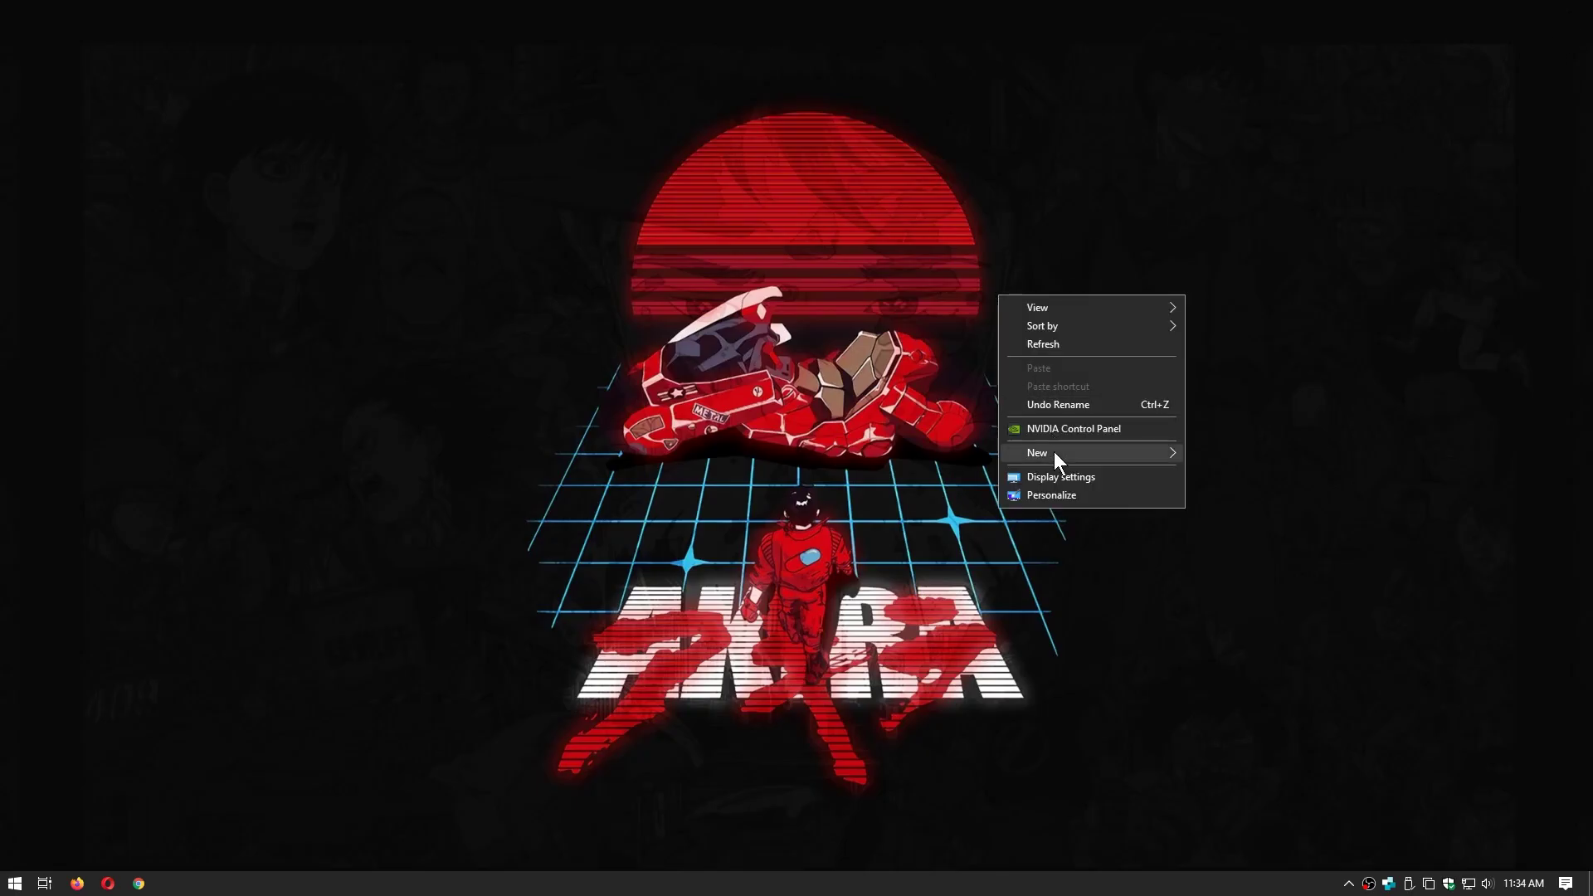
pyautogui.click(1059, 477)
pyautogui.scroll(-6, 1059, 490)
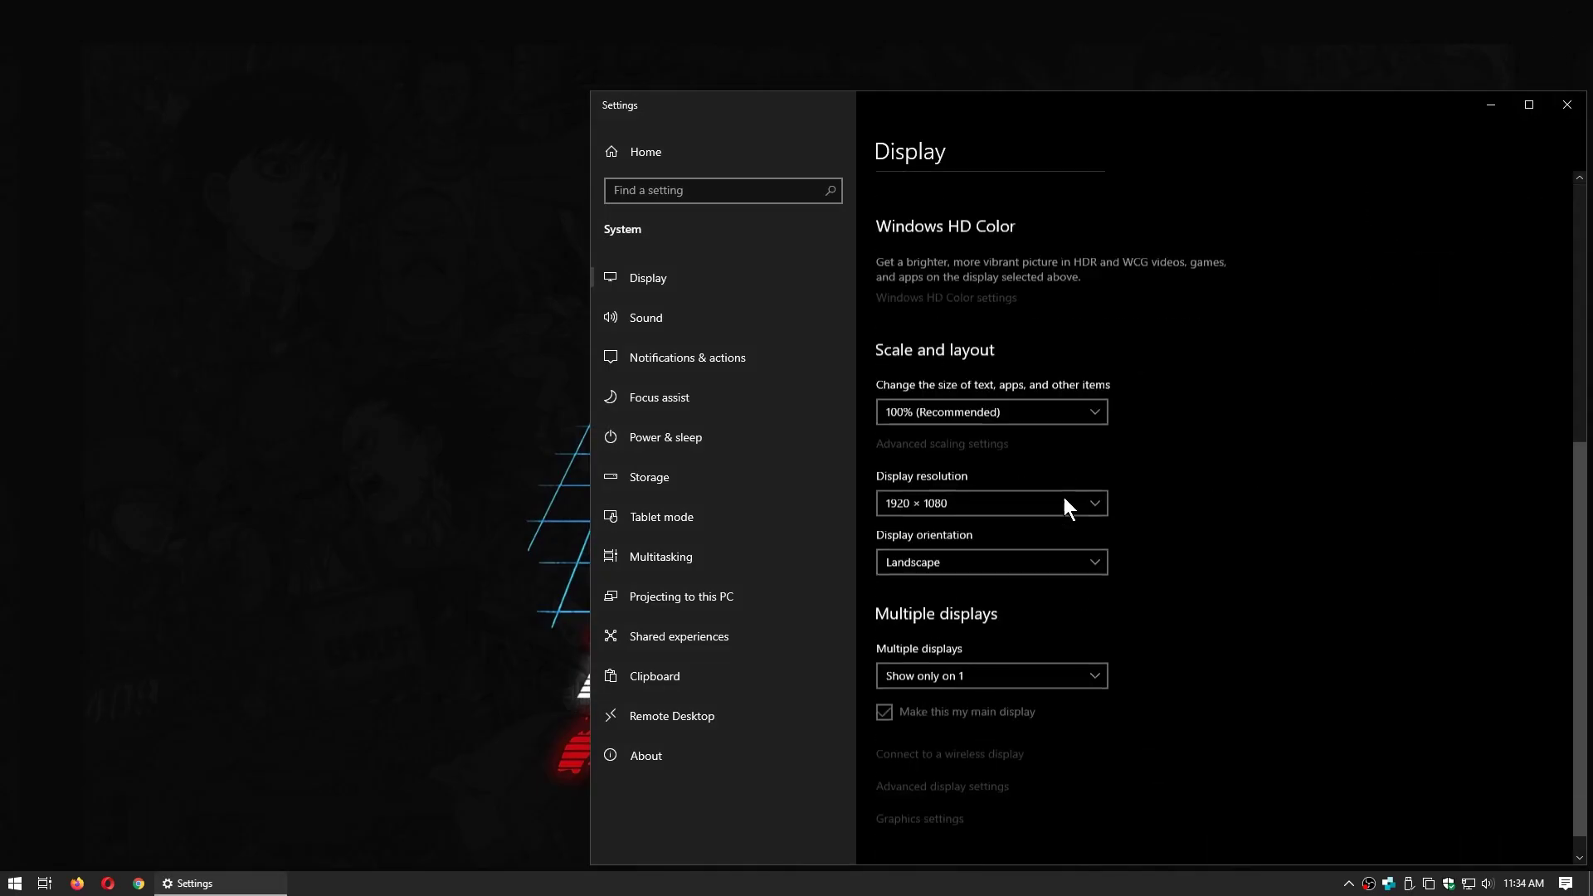
pyautogui.click(979, 474)
pyautogui.scroll(3, 979, 481)
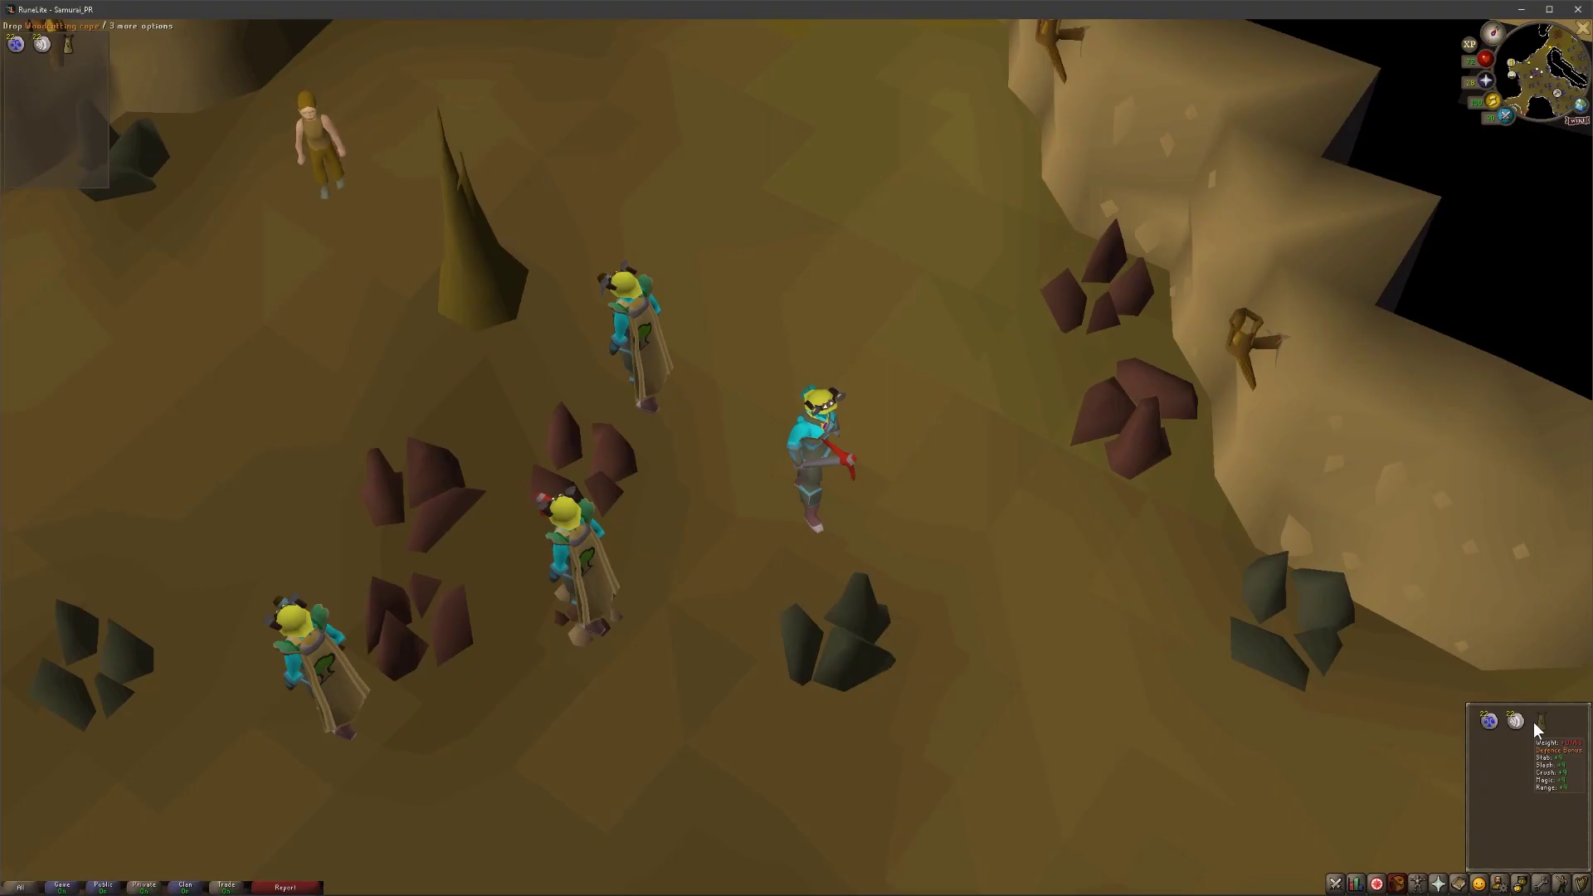
# - Drop the inventory cape, then mine four nearby iron rocks for ore
pyautogui.keyDown('shift'); pyautogui.click(1536, 721); pyautogui.keyUp('shift')
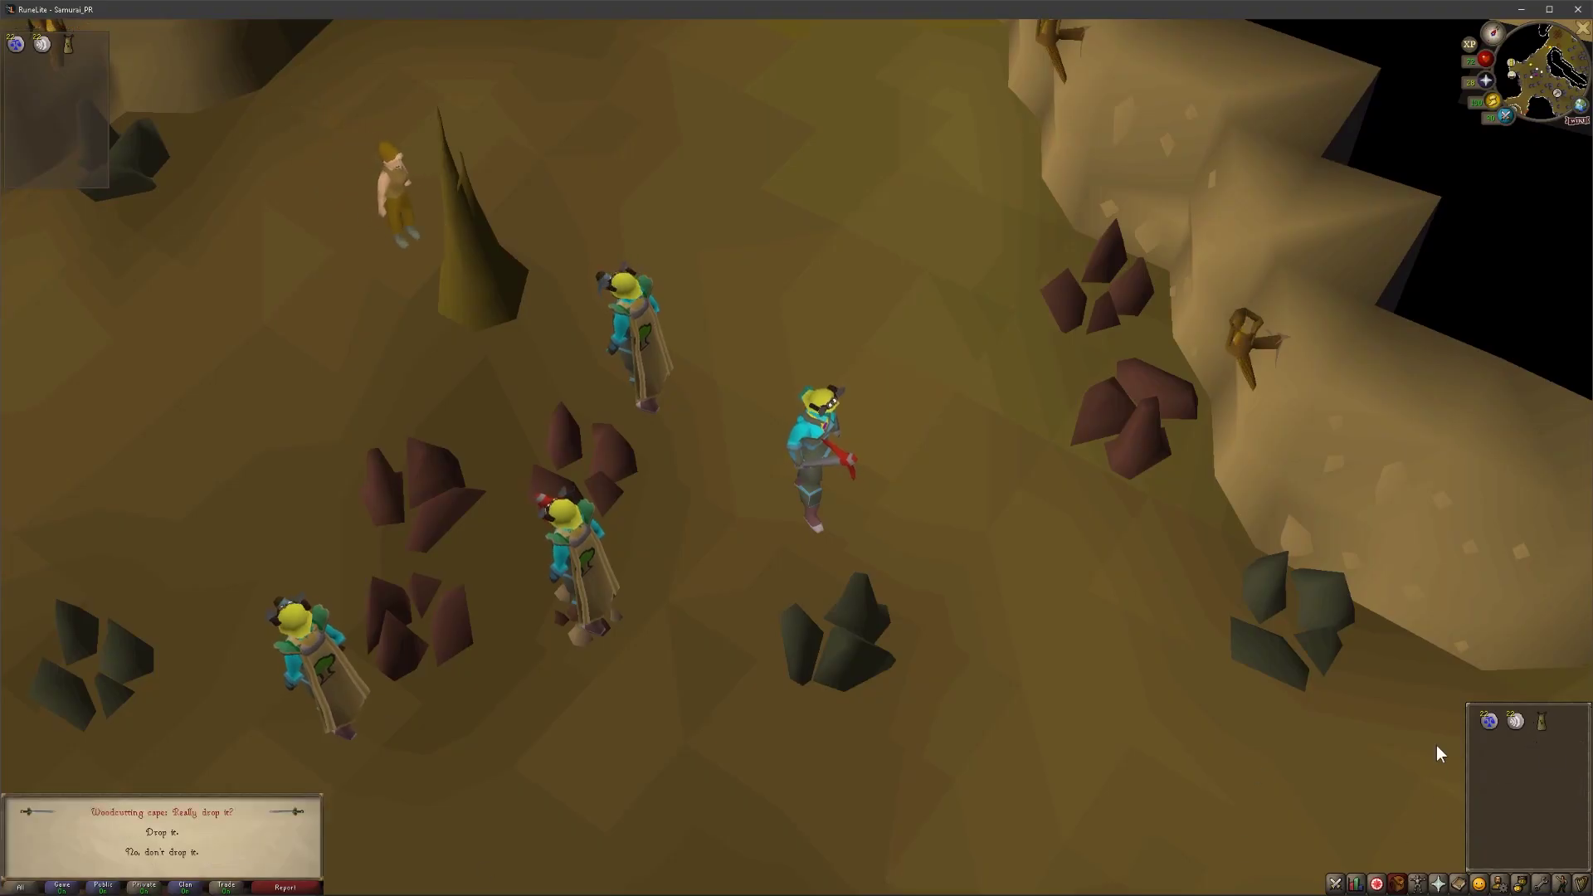
pyautogui.press('1')
pyautogui.click(454, 531)
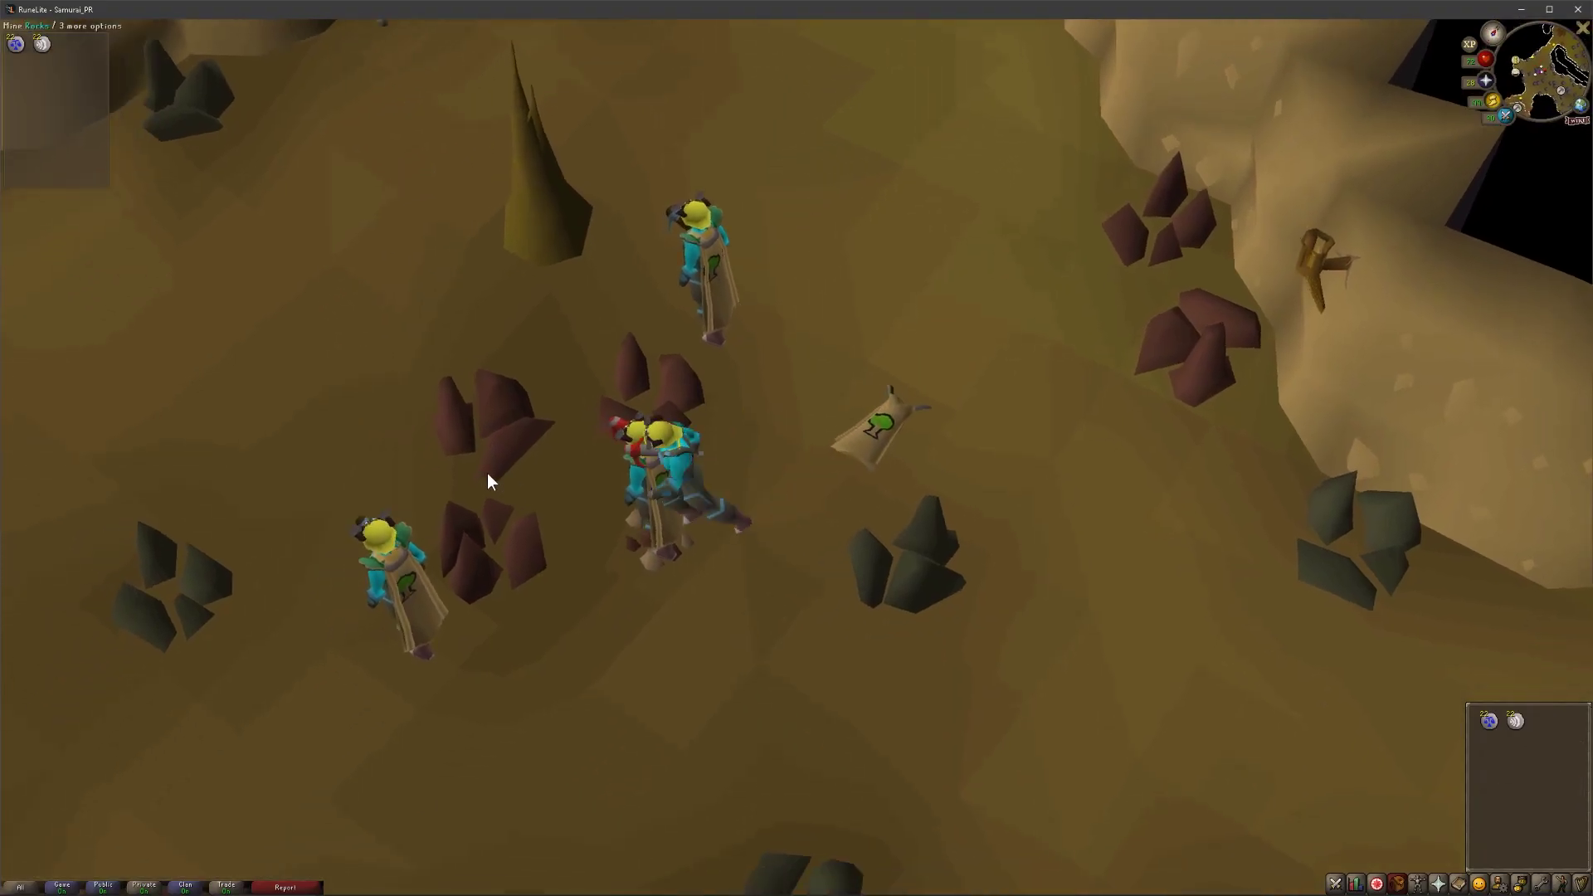
pyautogui.click(840, 406)
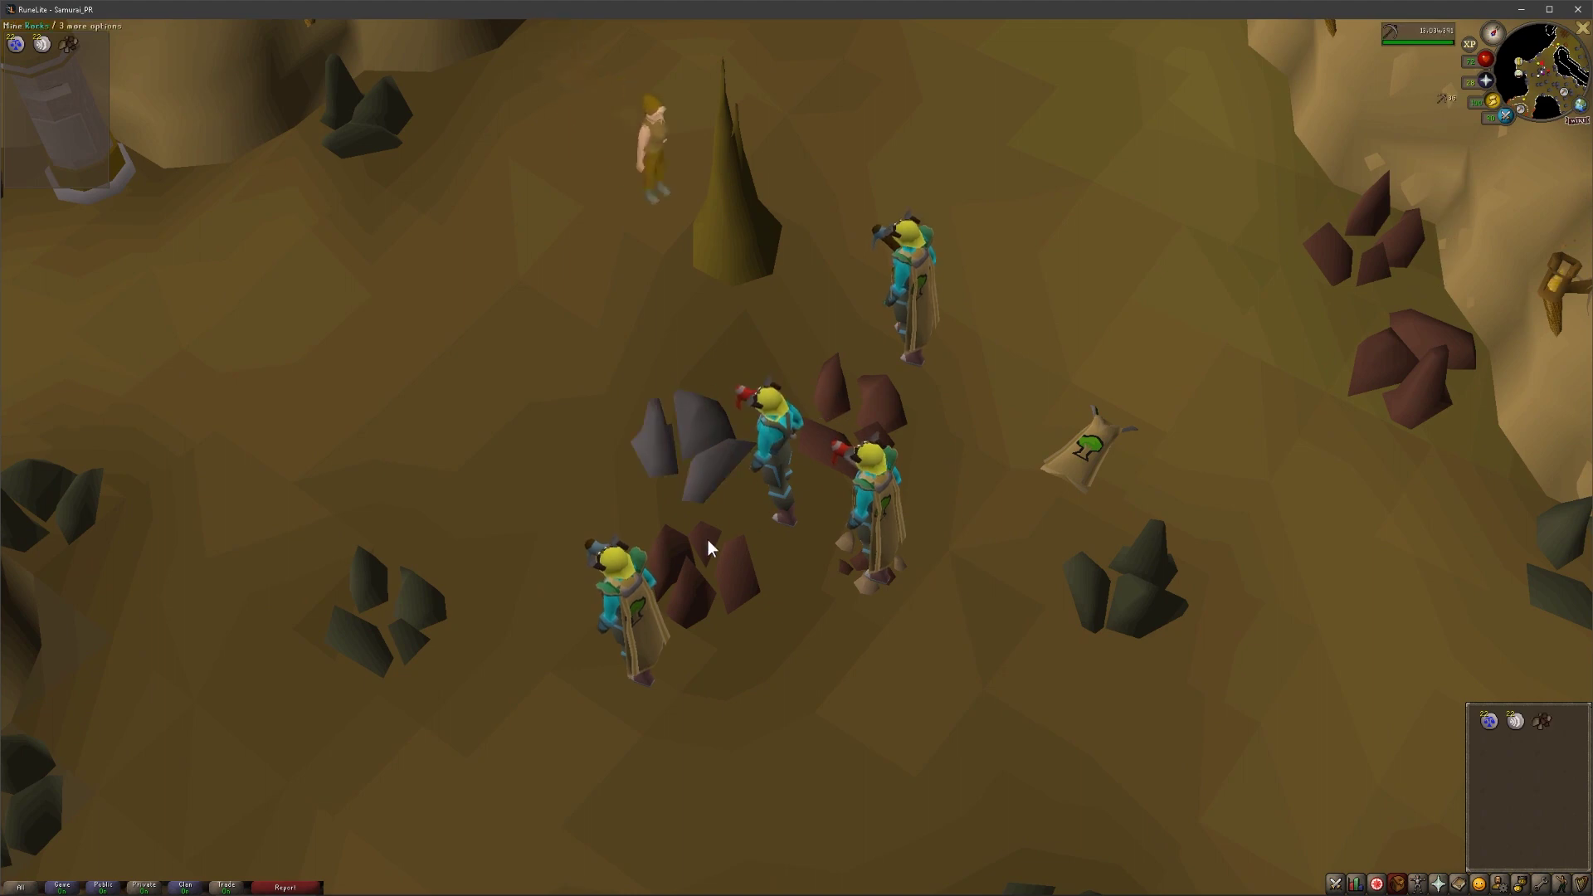
pyautogui.click(710, 556)
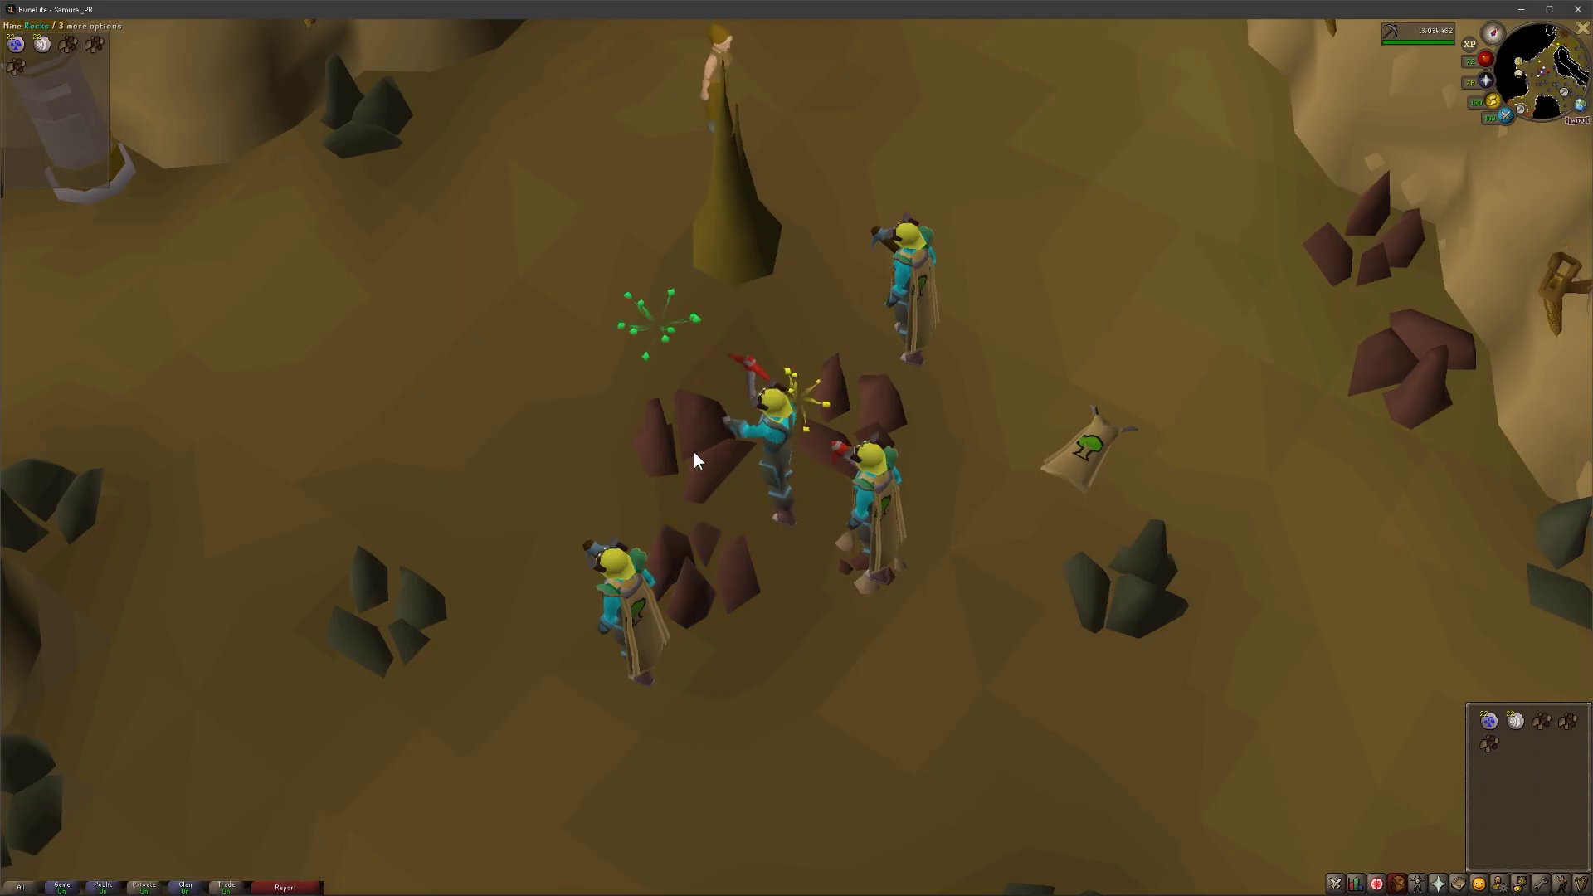
pyautogui.click(668, 583)
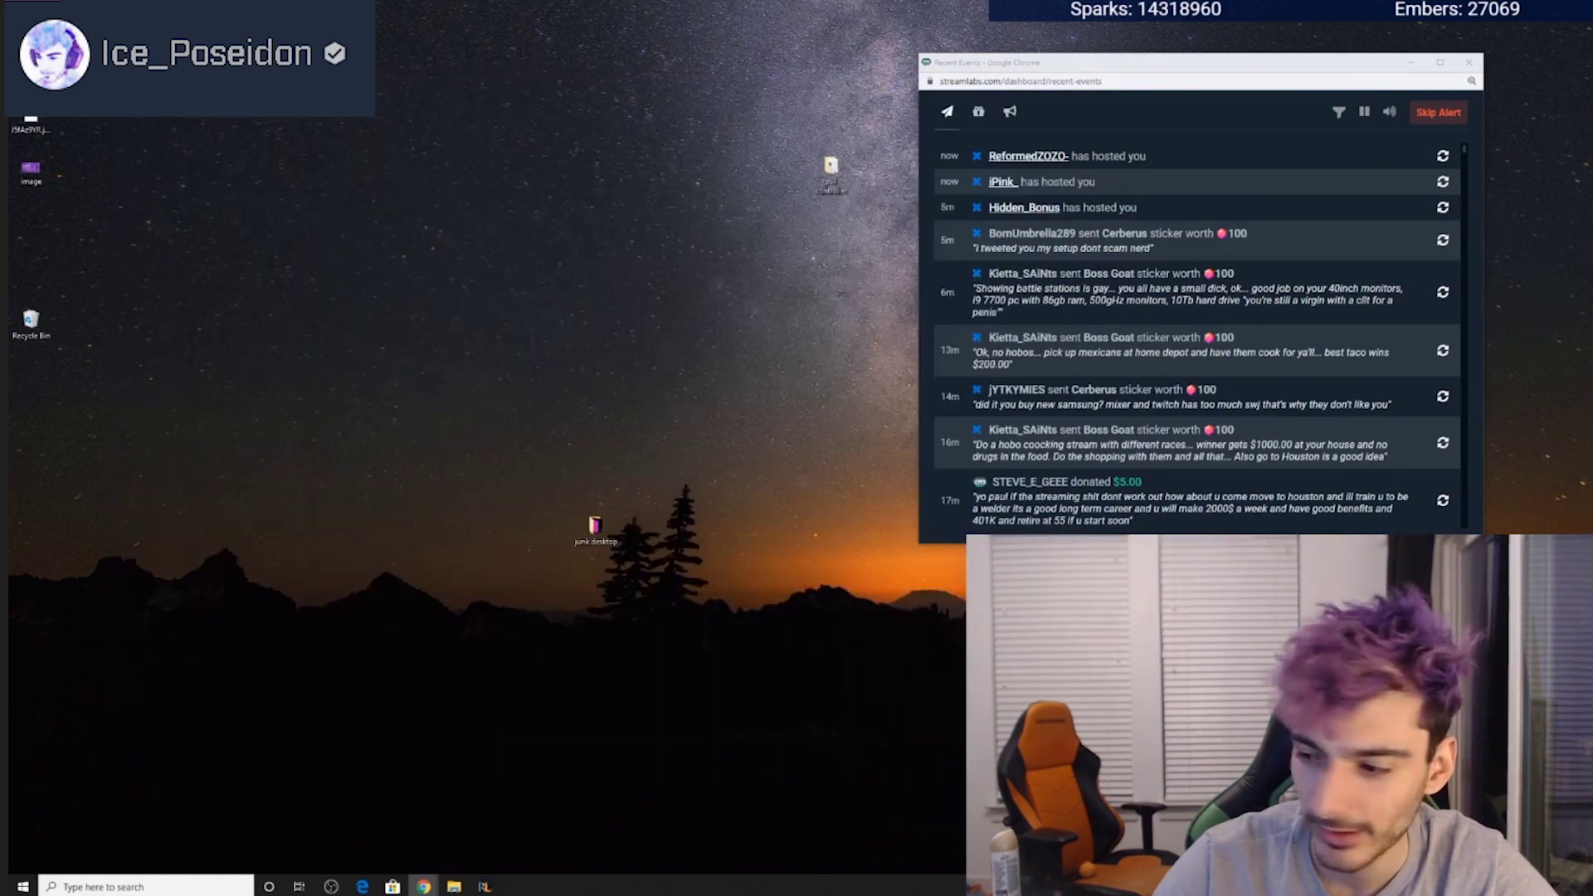
pyautogui.moveTo(1187, 73); pyautogui.dragTo(770, 64)
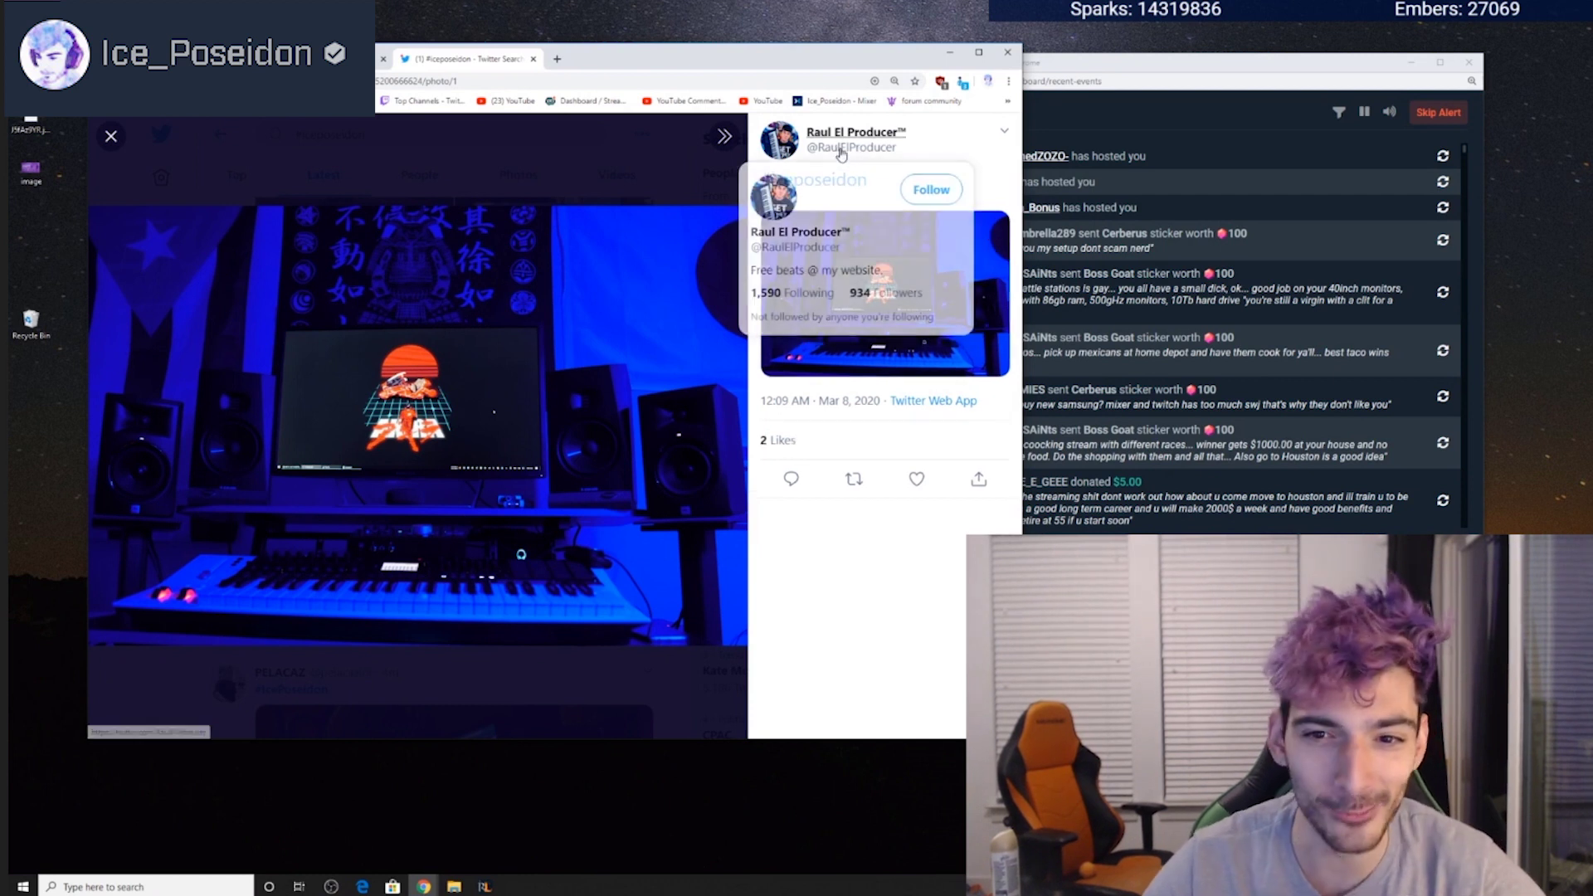
pyautogui.moveTo(841, 149)
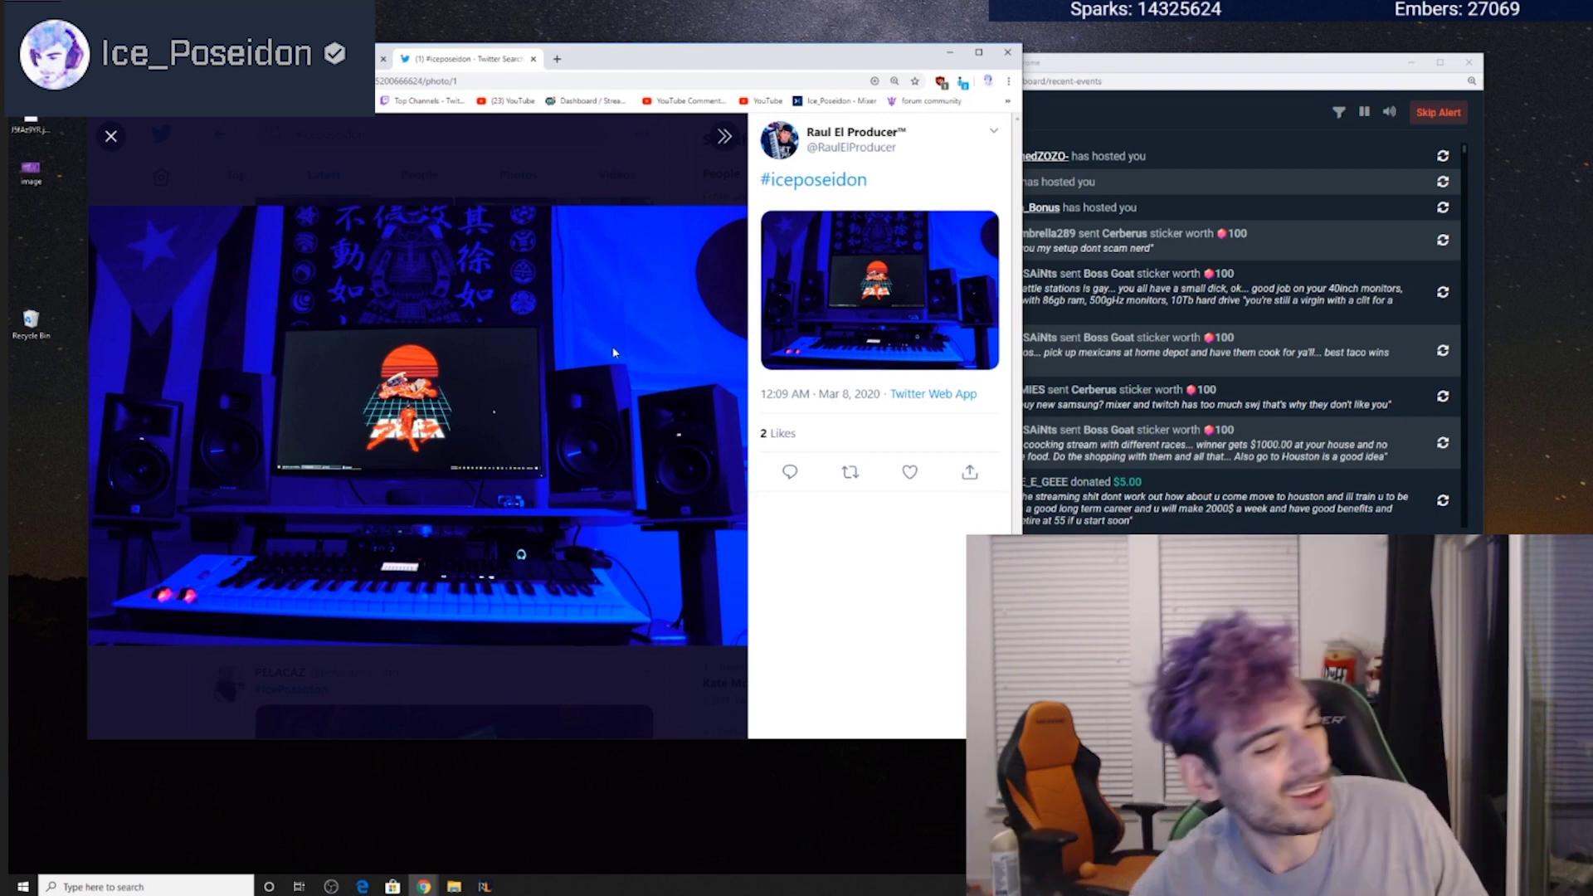
pyautogui.press('super+shift+Right')
pyautogui.press('super+shift+Right')
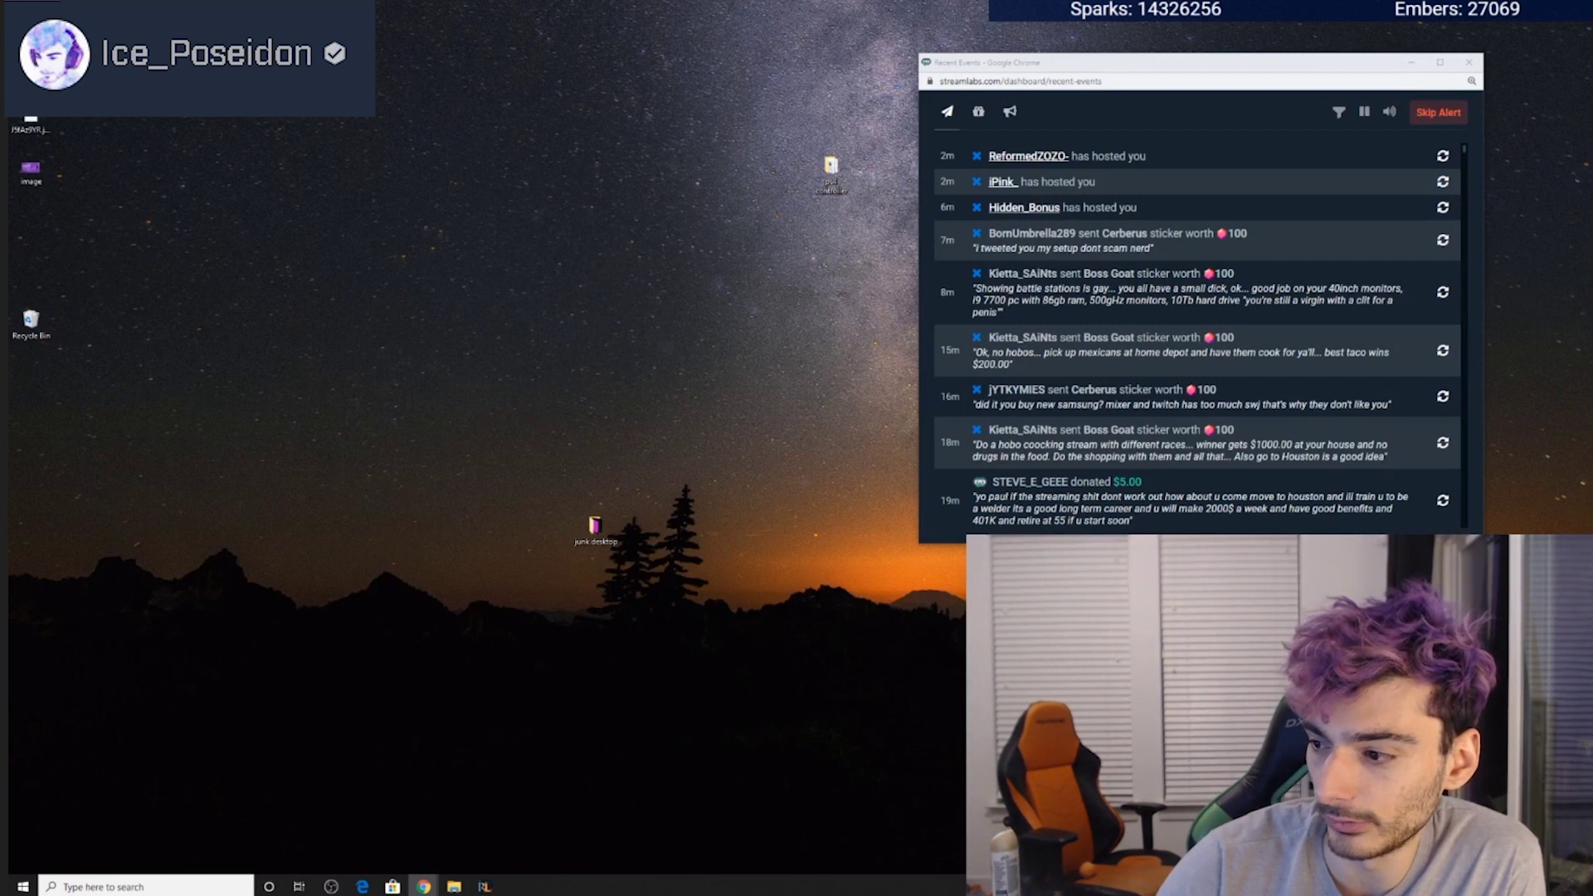